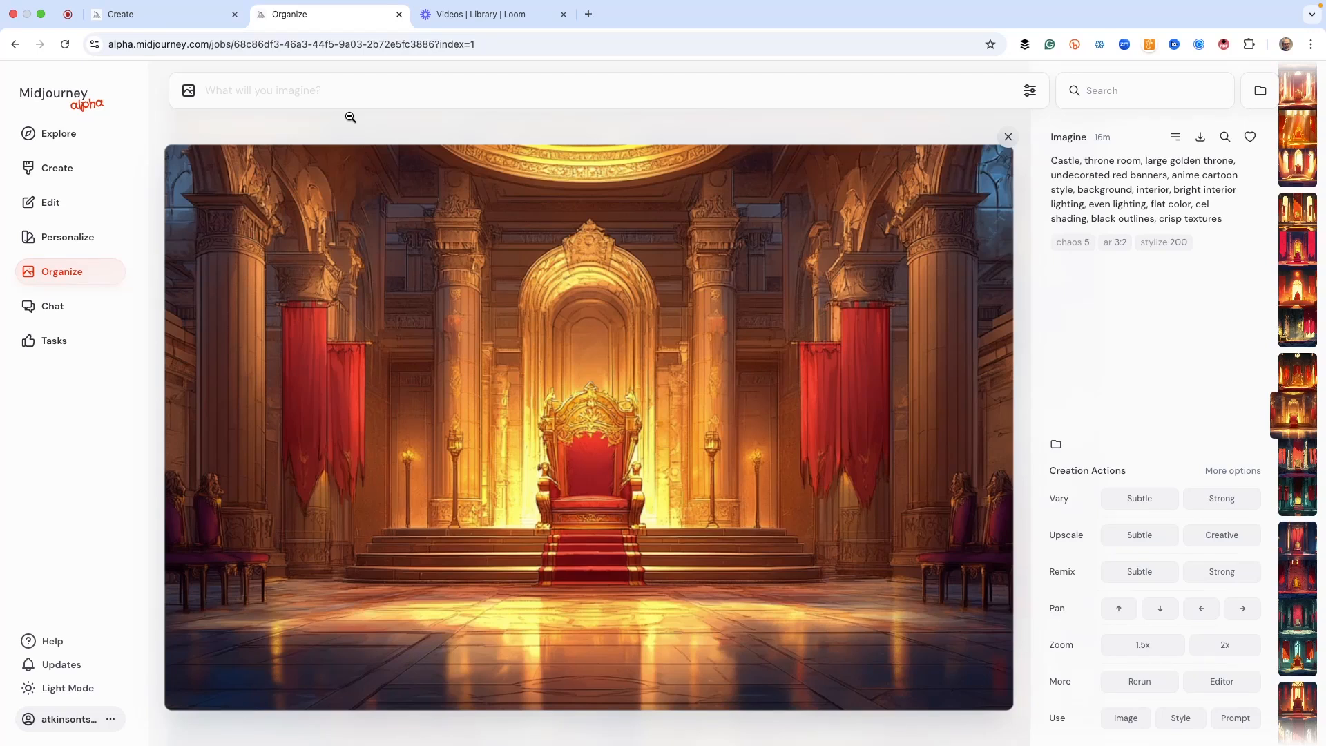
Step: Generate images from the castle throne room prompt with golden hour lighting, chaos 5, aspect ratio 3:2 and stylize 200
left_click(184, 14)
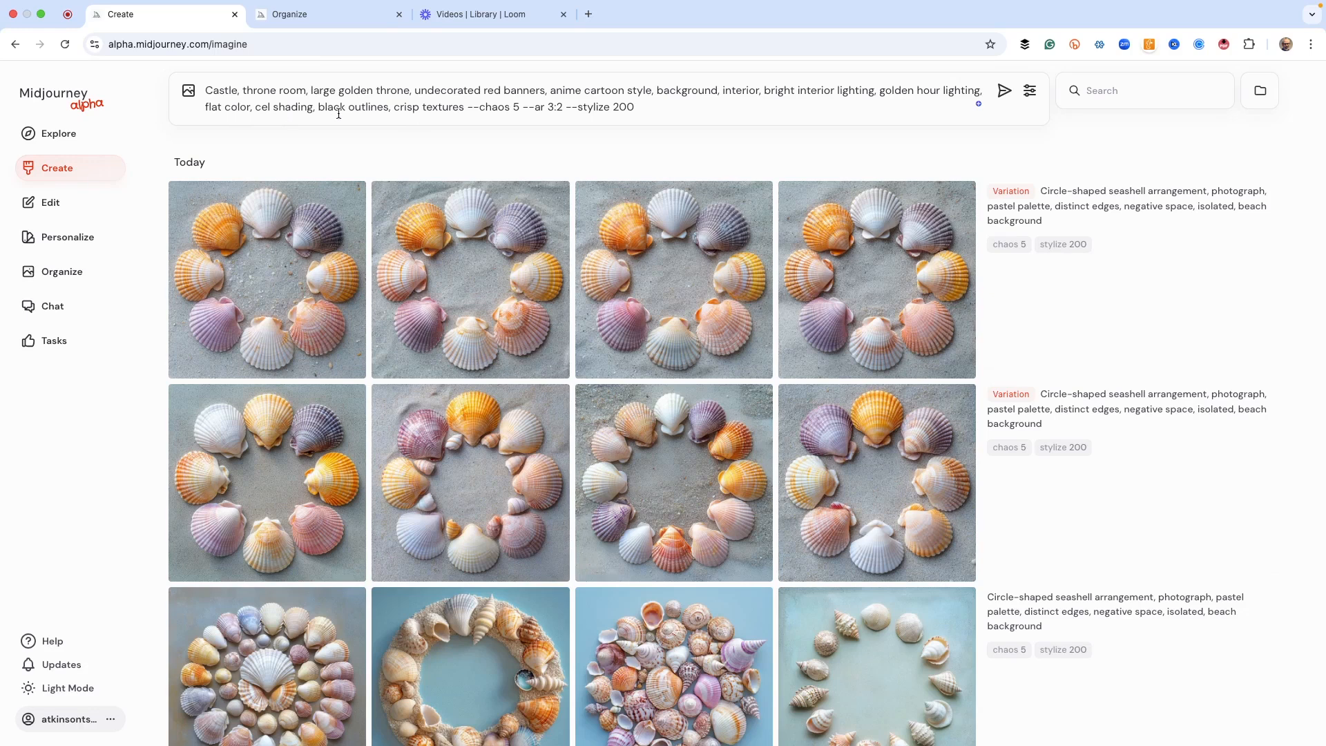
left_click(669, 111)
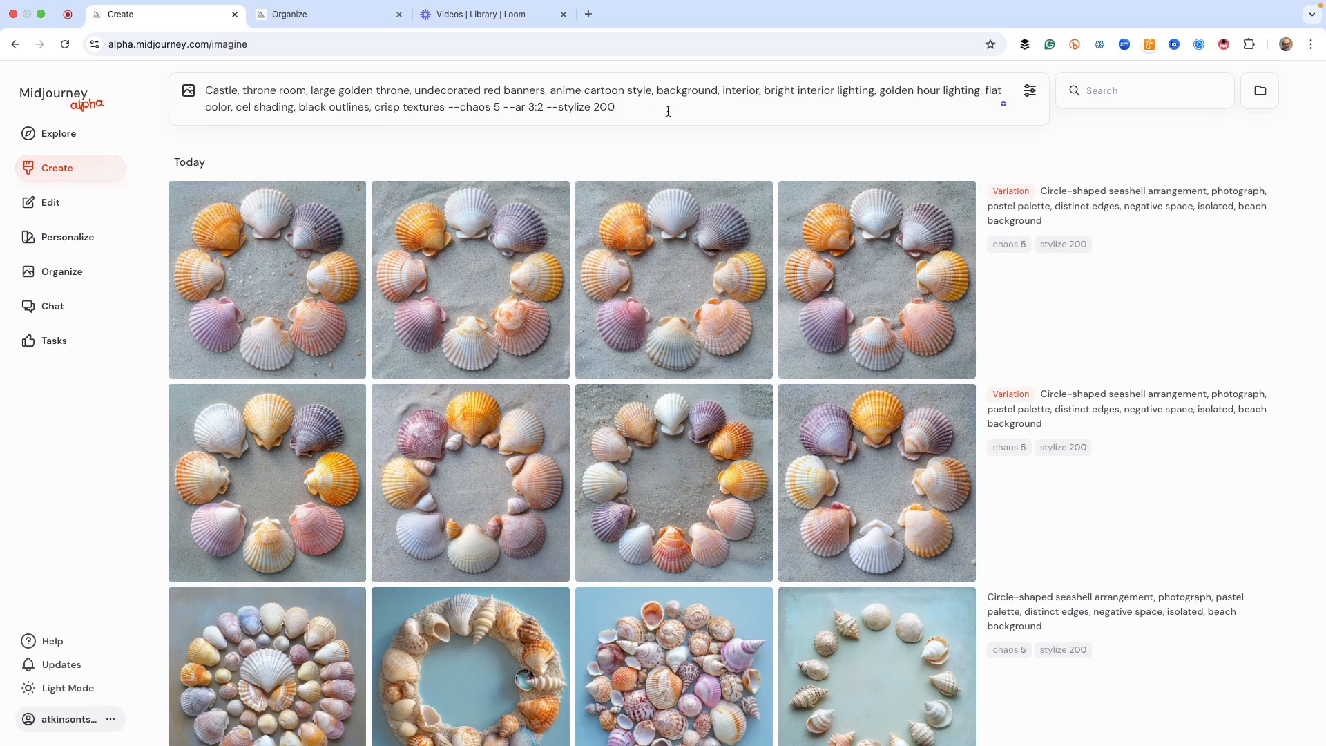
key("Return")
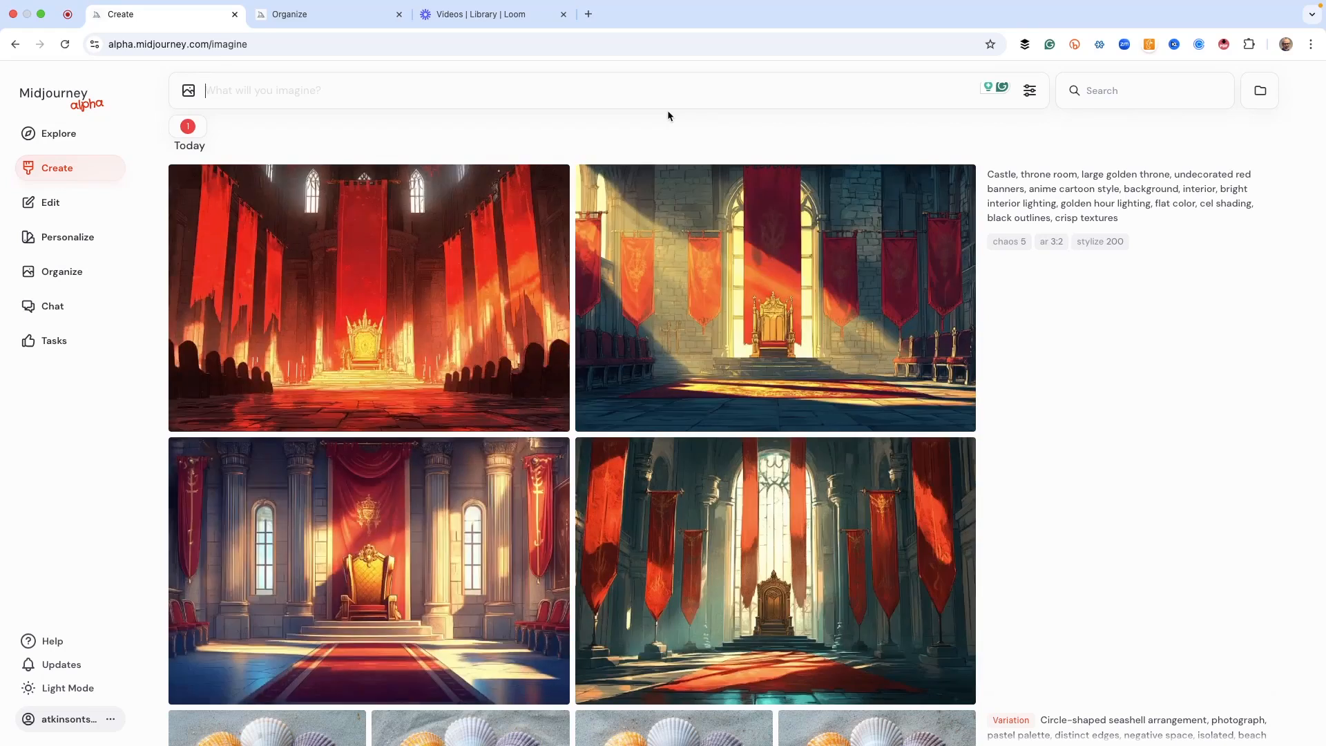
Step: Compare the new throne room images and open the one with slanting sunlight on the stone wall in the Editor
left_click(380, 355)
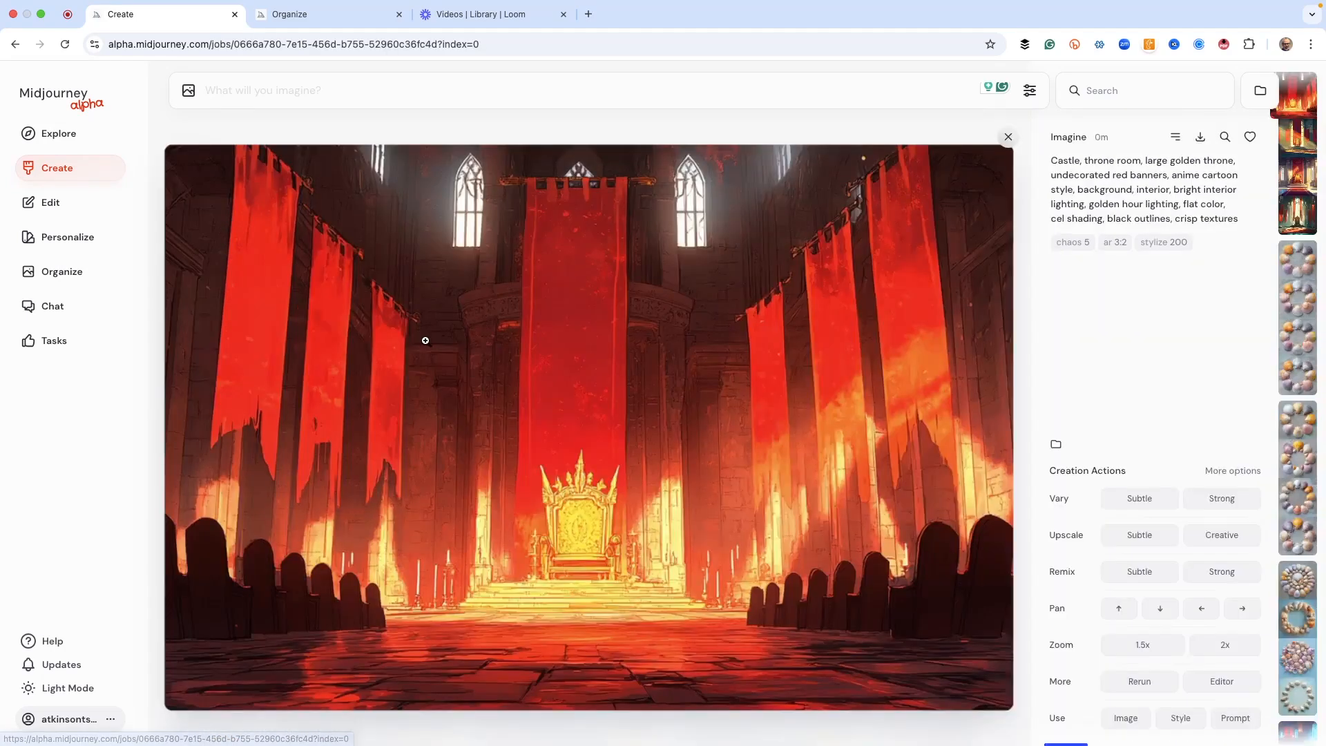
left_click(380, 349)
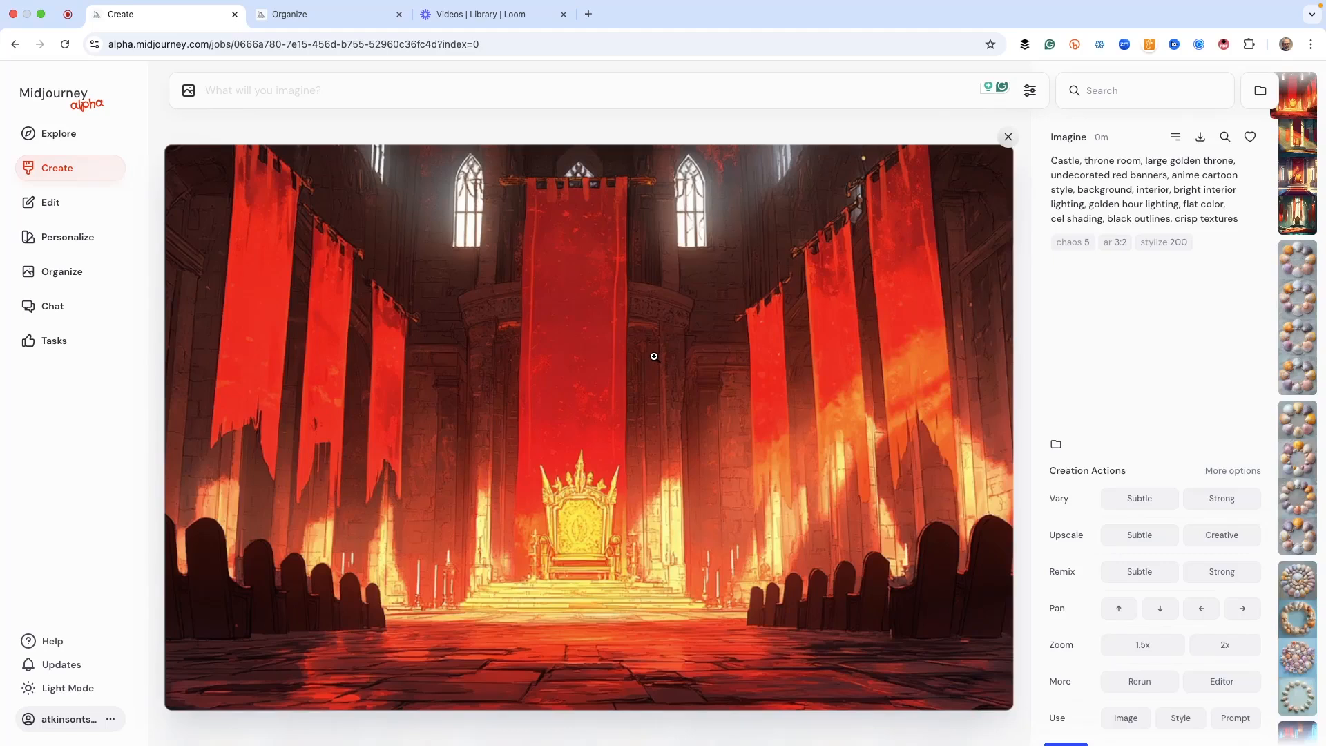
key("Right")
key("Right")
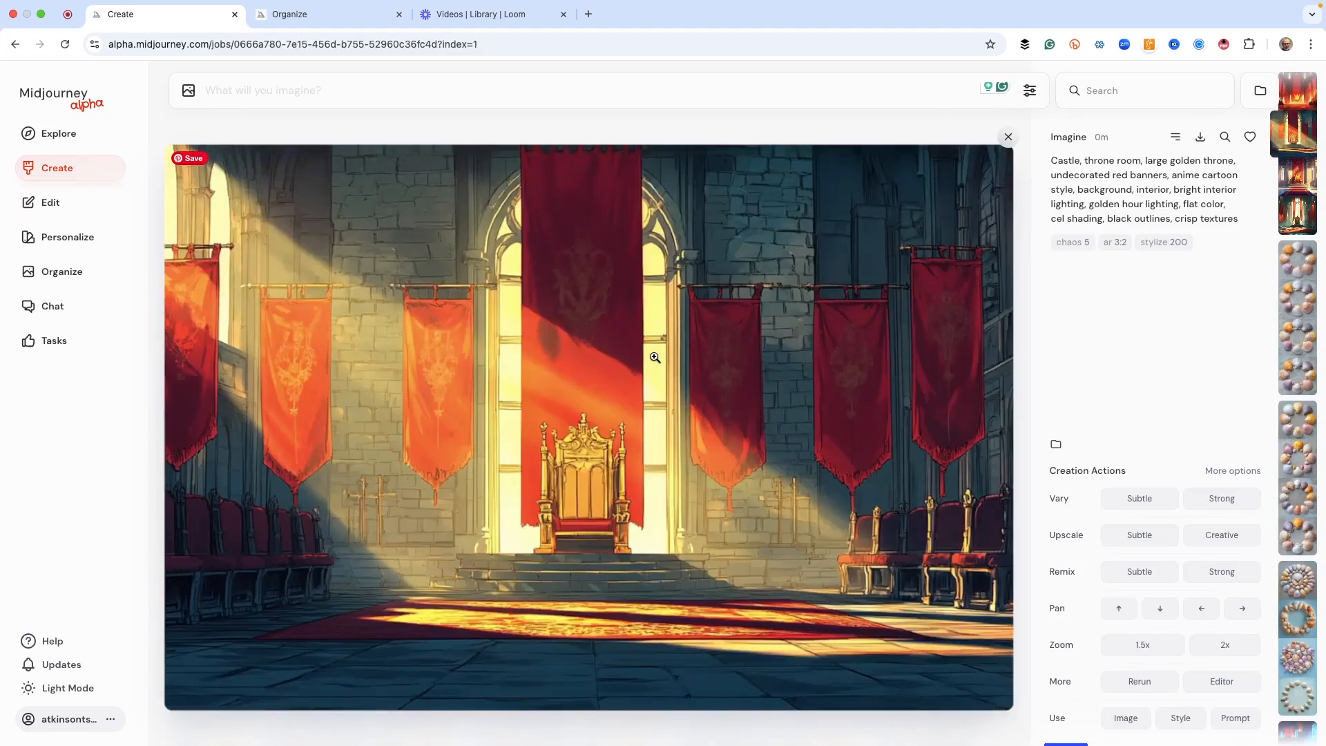
key("Right")
key("Right")
key("Left")
key("Left")
left_click(1219, 683)
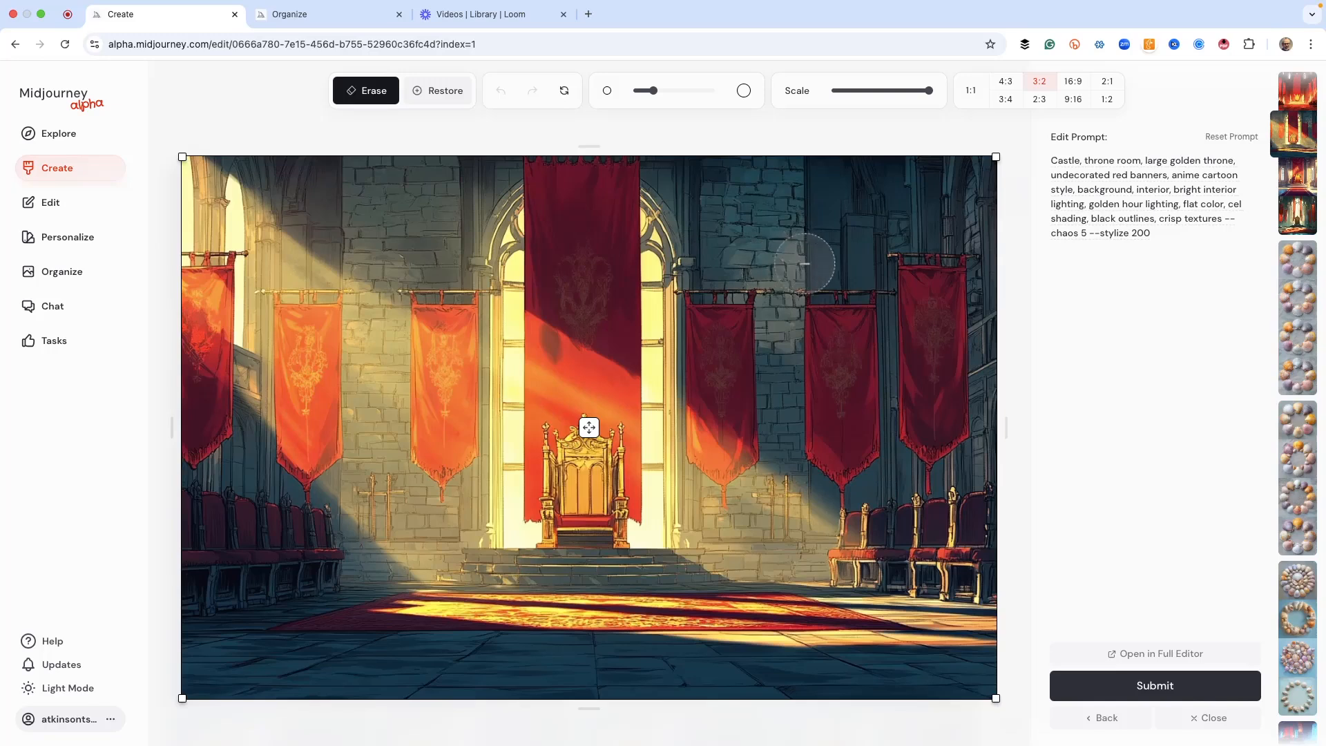
Step: Shrink the image to about two thirds, position it partly past the canvas's right edge, vertically centred, and submit the expansion
left_click_drag(997, 157, 677, 336)
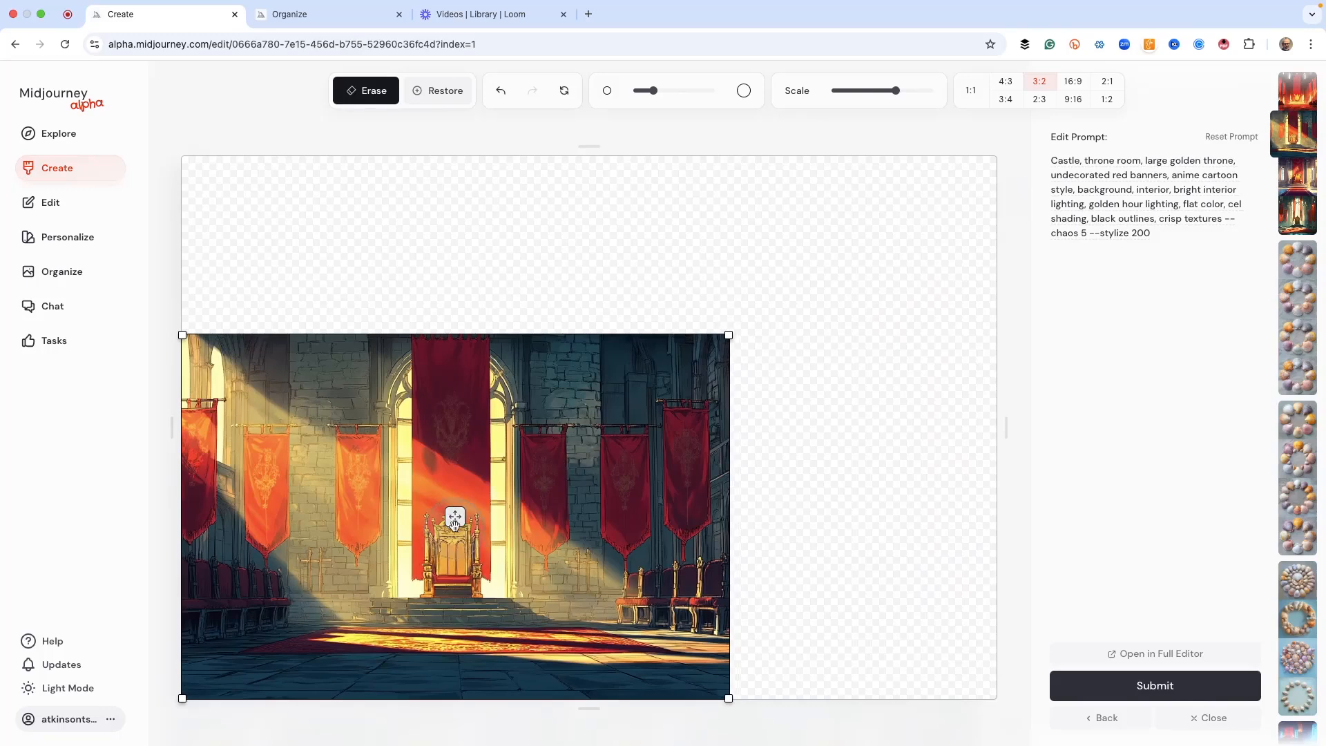
left_click_drag(455, 516, 830, 428)
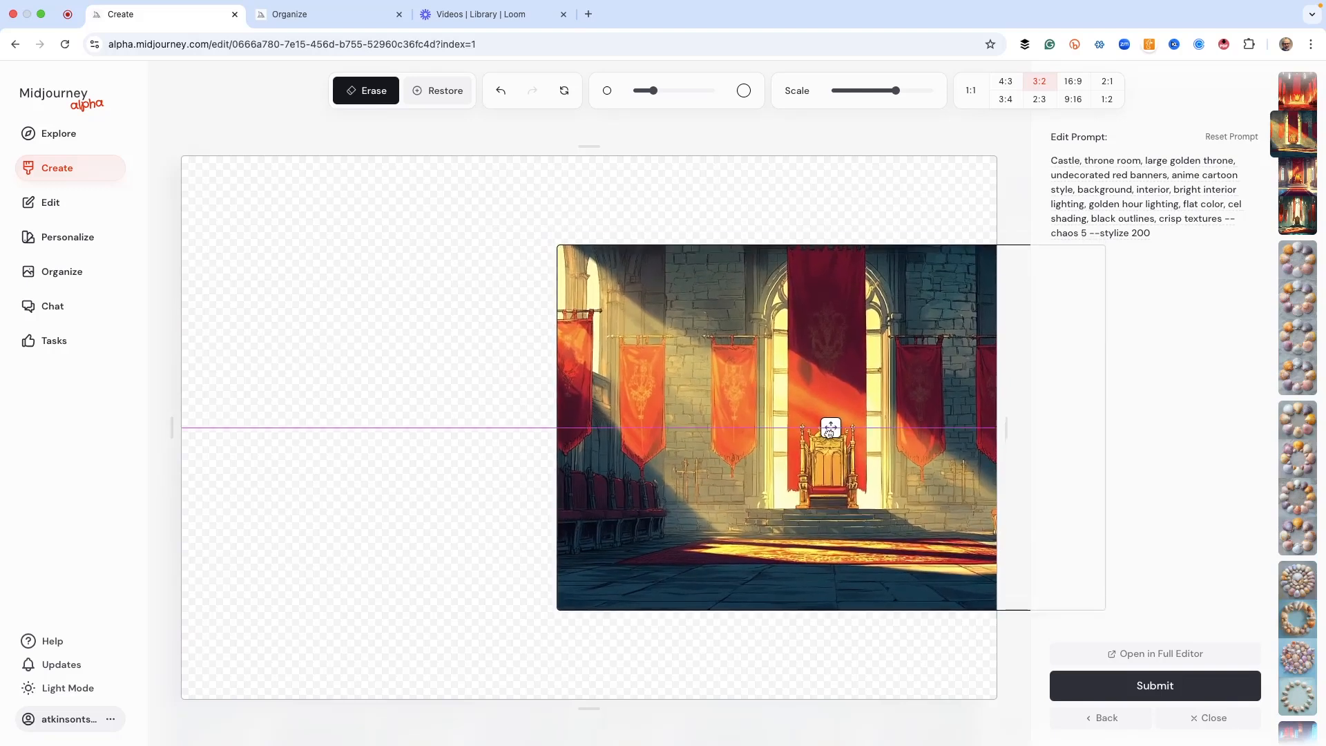
left_click_drag(829, 429, 829, 428)
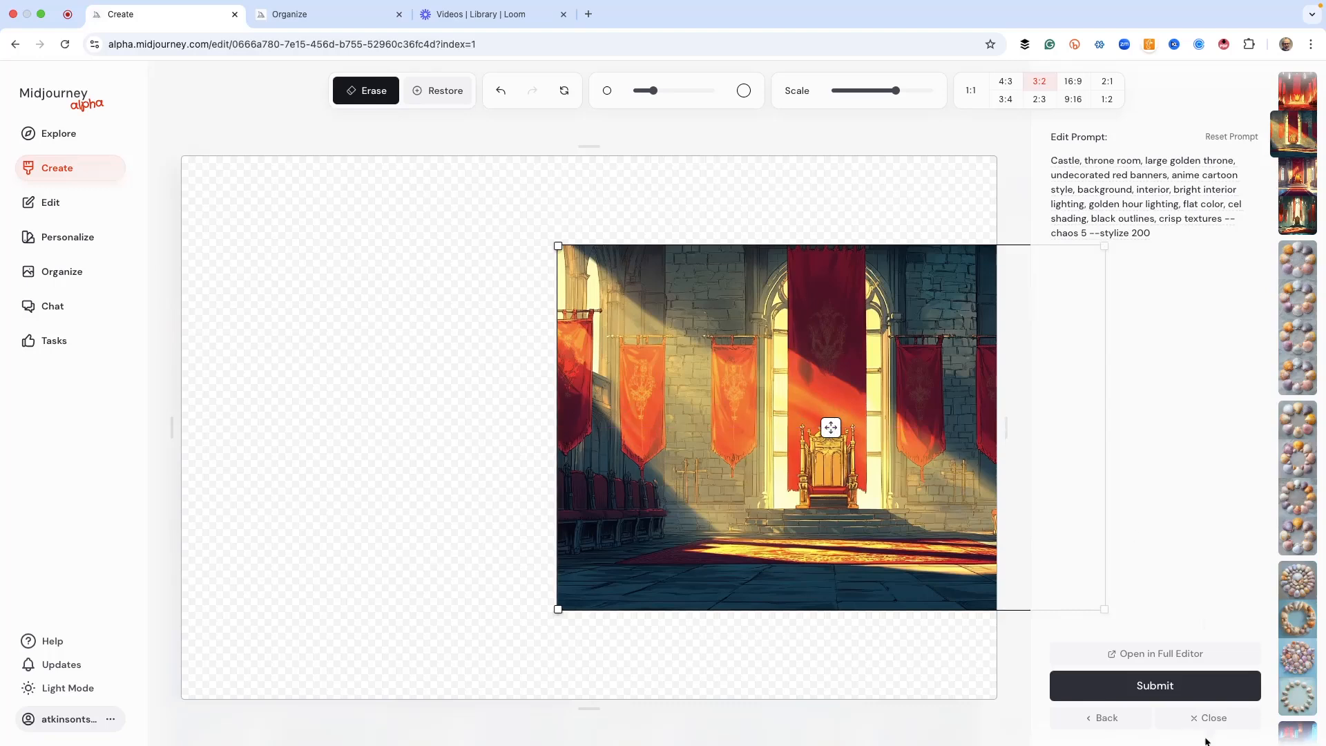
left_click(1151, 689)
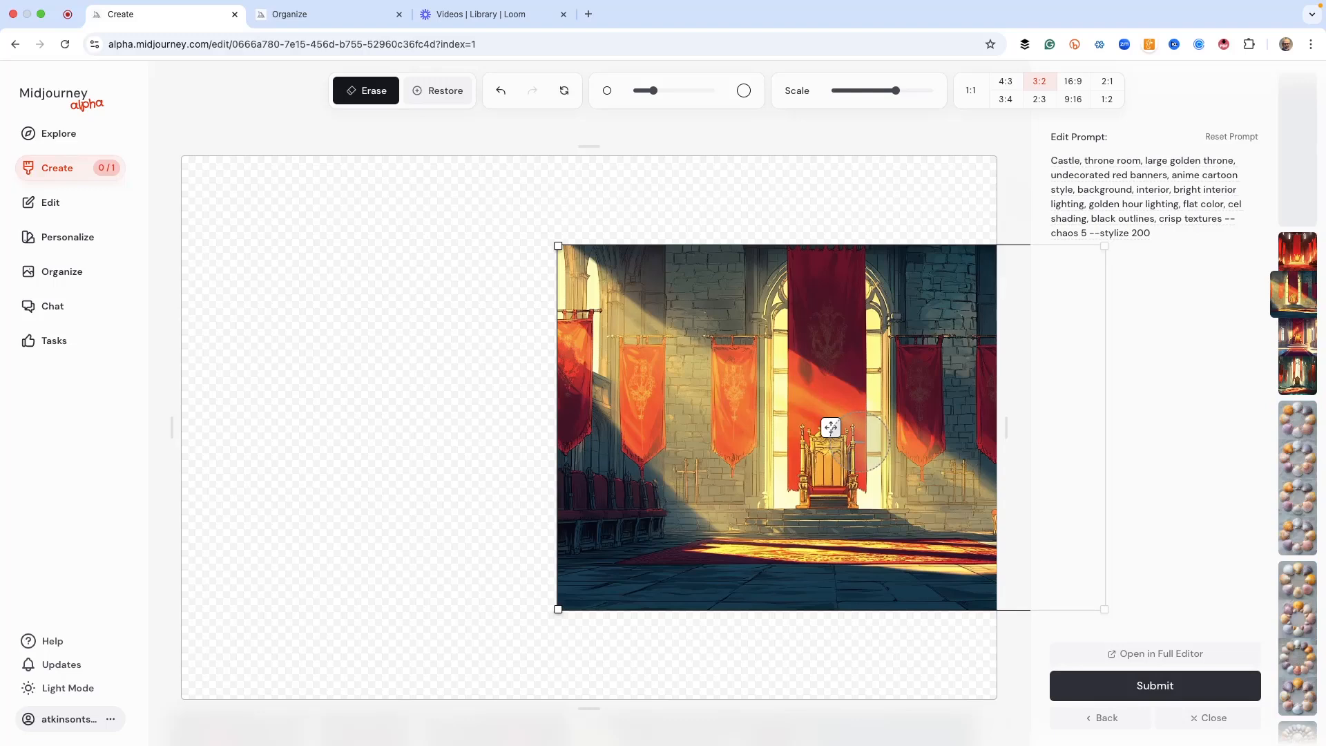
Step: Submit expansions with the image horizontally centred at the canvas's bottom edge and slightly past its top edge
mouse_move(820, 428)
left_mouse_down()
mouse_move(317, 428)
mouse_move(605, 477)
mouse_move(607, 563)
mouse_move(624, 516)
mouse_move(661, 516)
mouse_move(606, 479)
mouse_move(581, 486)
mouse_move(591, 487)
mouse_move(587, 517)
left_mouse_up()
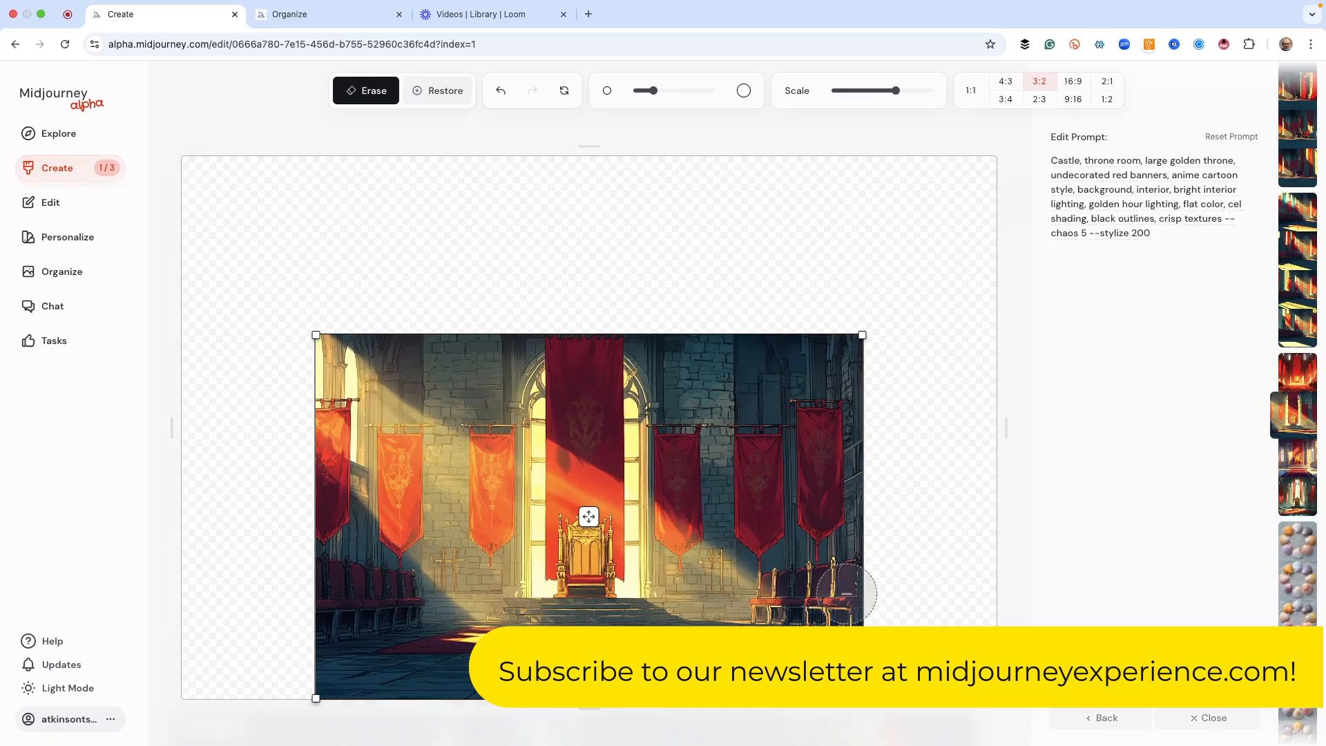
left_click_drag(587, 517, 588, 317)
left_click(1164, 687)
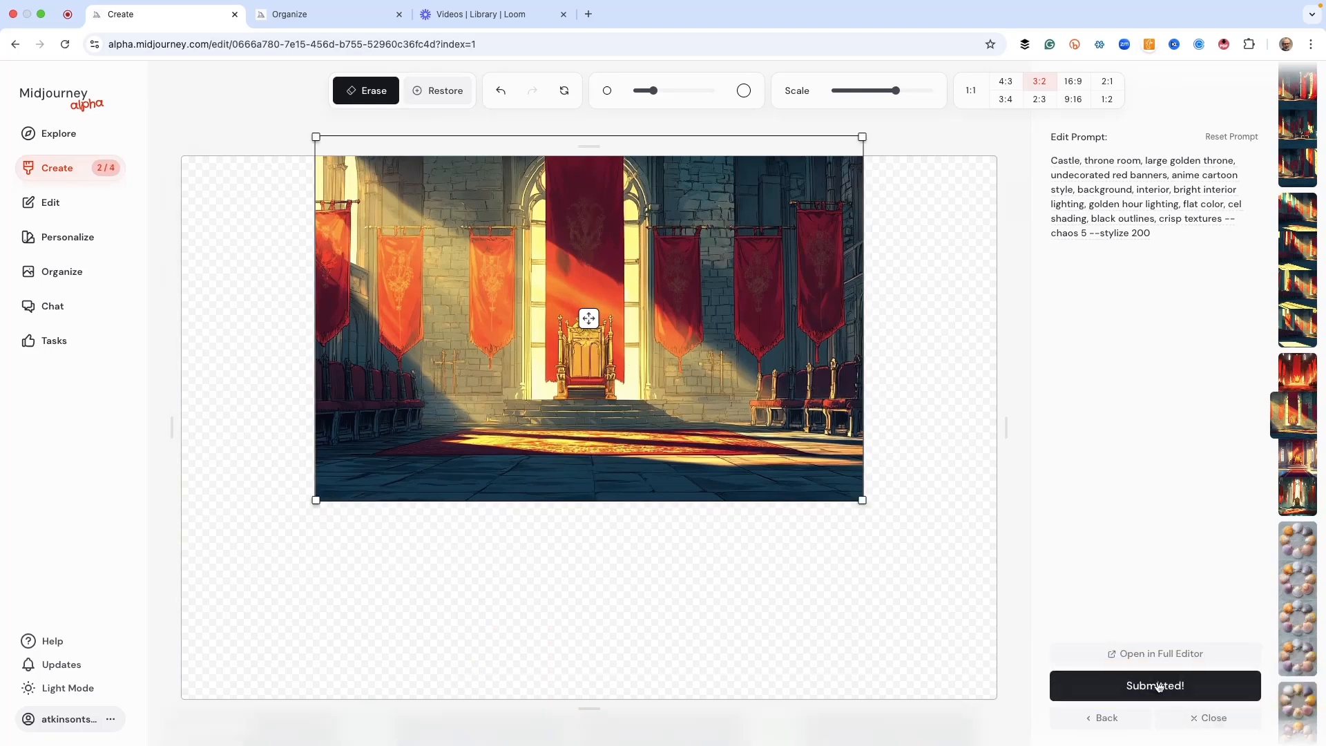
Step: Centre the image, change the canvas aspect ratio to 4:3 and shrink the image to about half the canvas width
left_click_drag(588, 317, 590, 428)
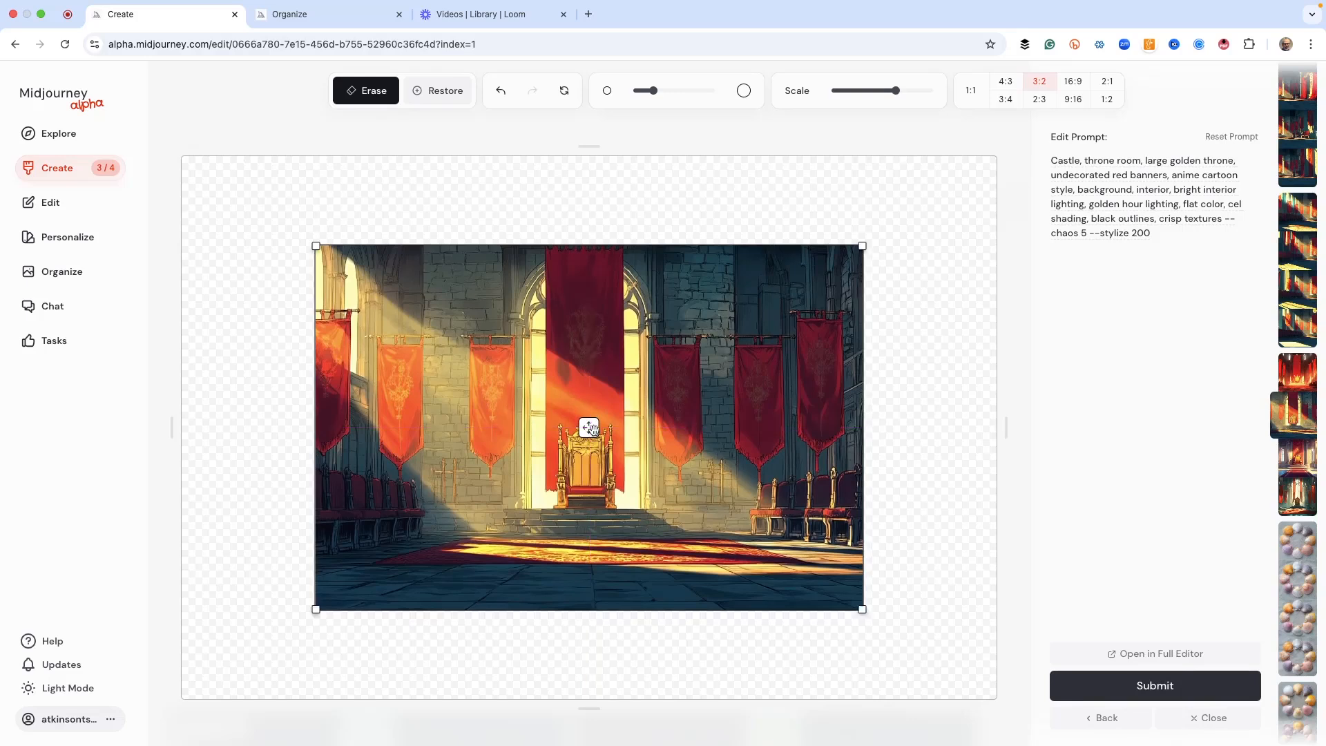
left_click(1006, 85)
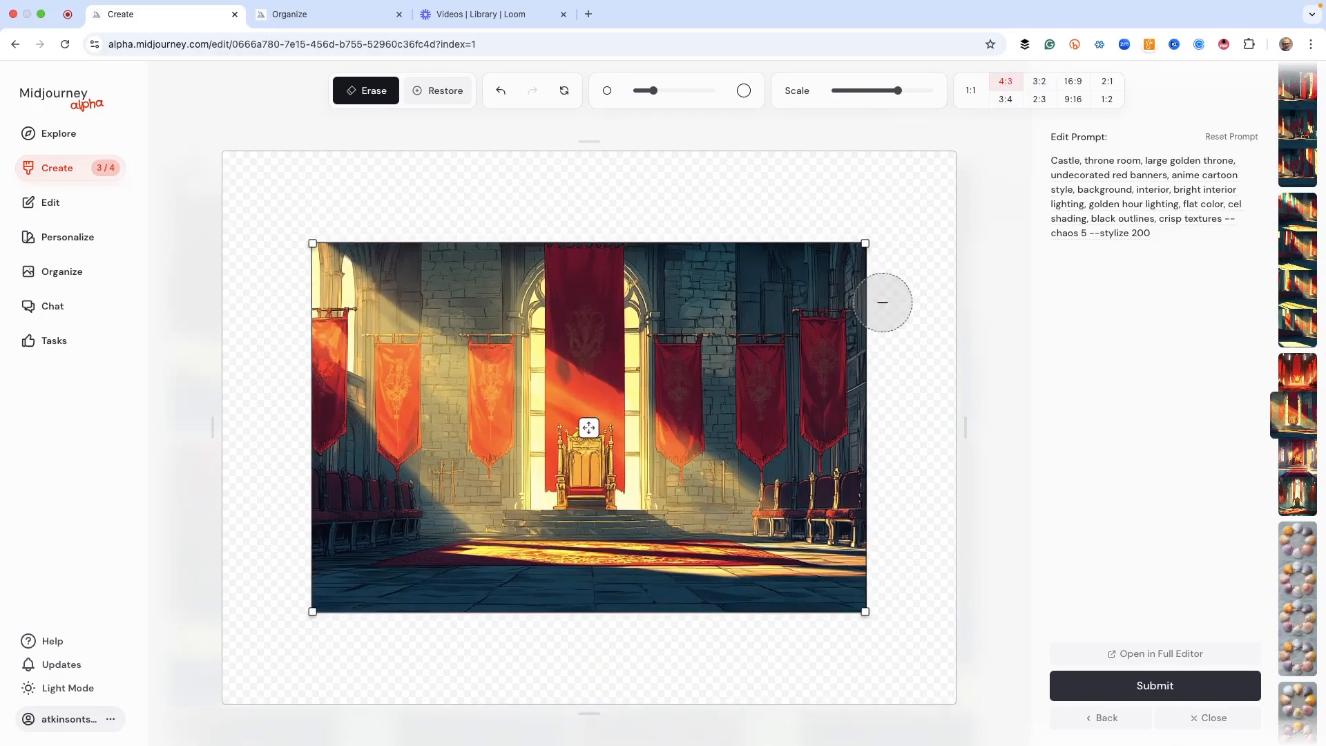
left_click_drag(865, 243, 698, 356)
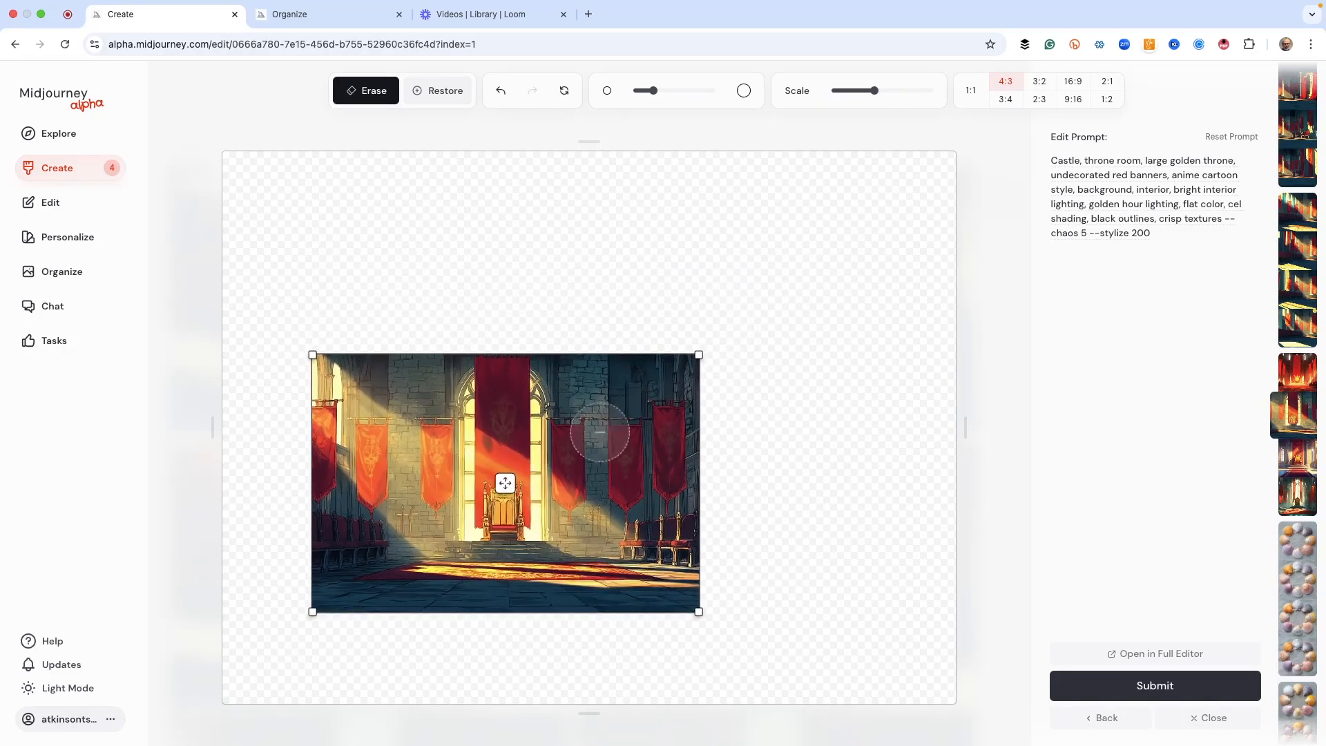
Step: Submit one expansion with the reduced image centred on the 4:3 canvas and another with it raised near the upper edge
left_click_drag(504, 483, 589, 426)
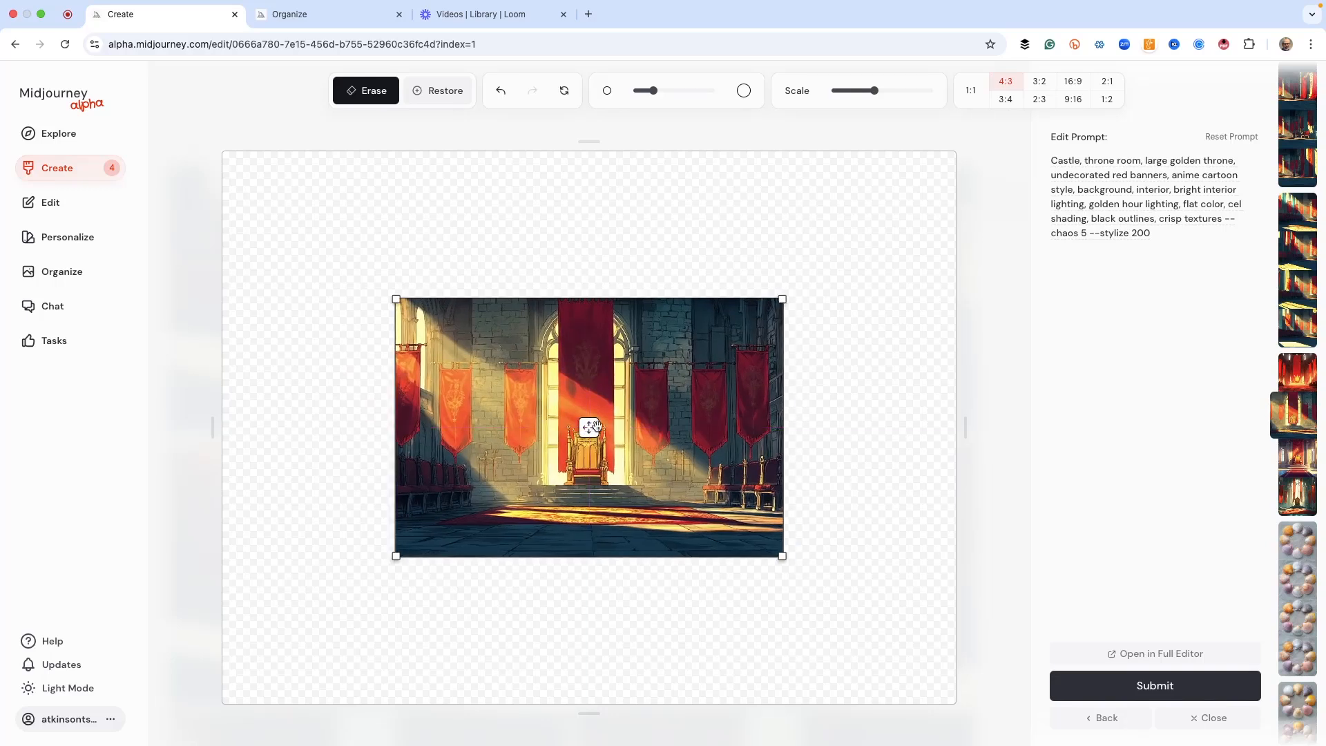
left_click(1158, 688)
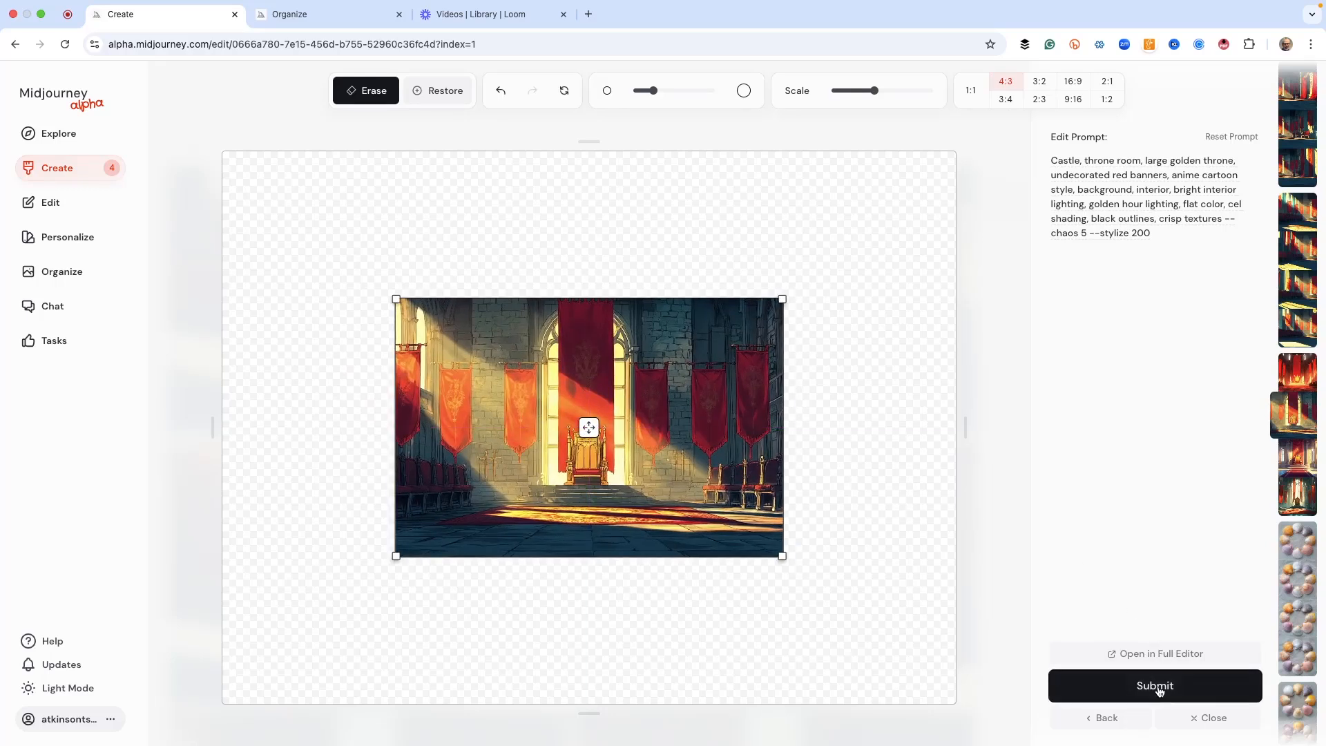
left_click_drag(588, 428, 588, 306)
left_click(1183, 696)
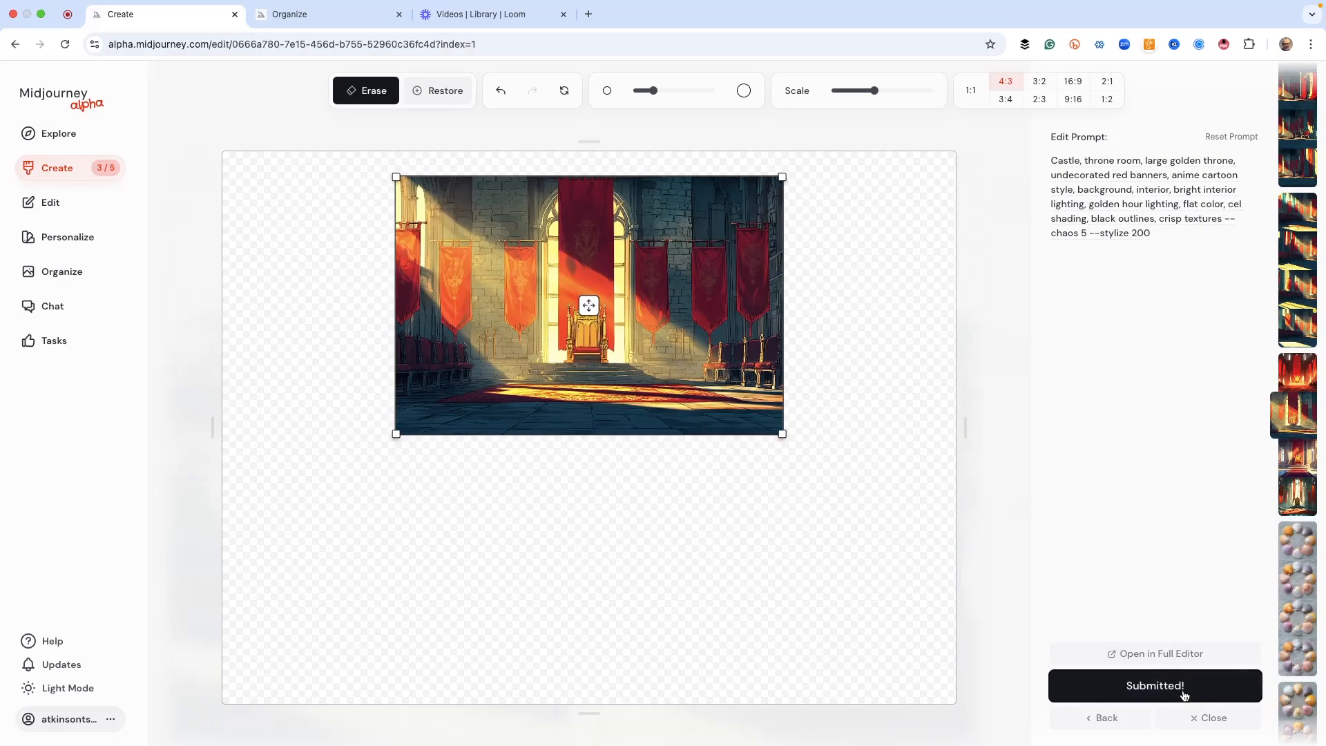
Step: Return to the created images and examine the variations that extend the throne room to the left
left_click(62, 172)
scroll(826, 389, "down", 20)
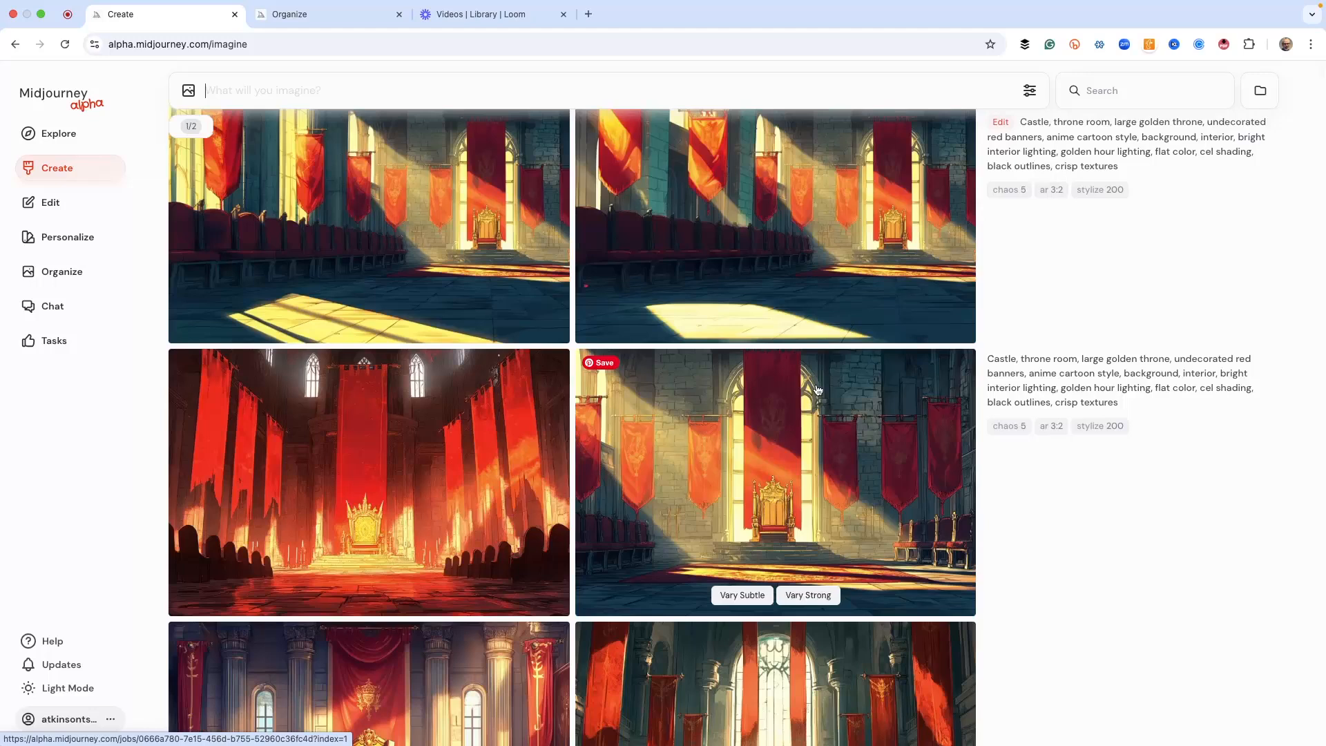
scroll(818, 390, "up", 2)
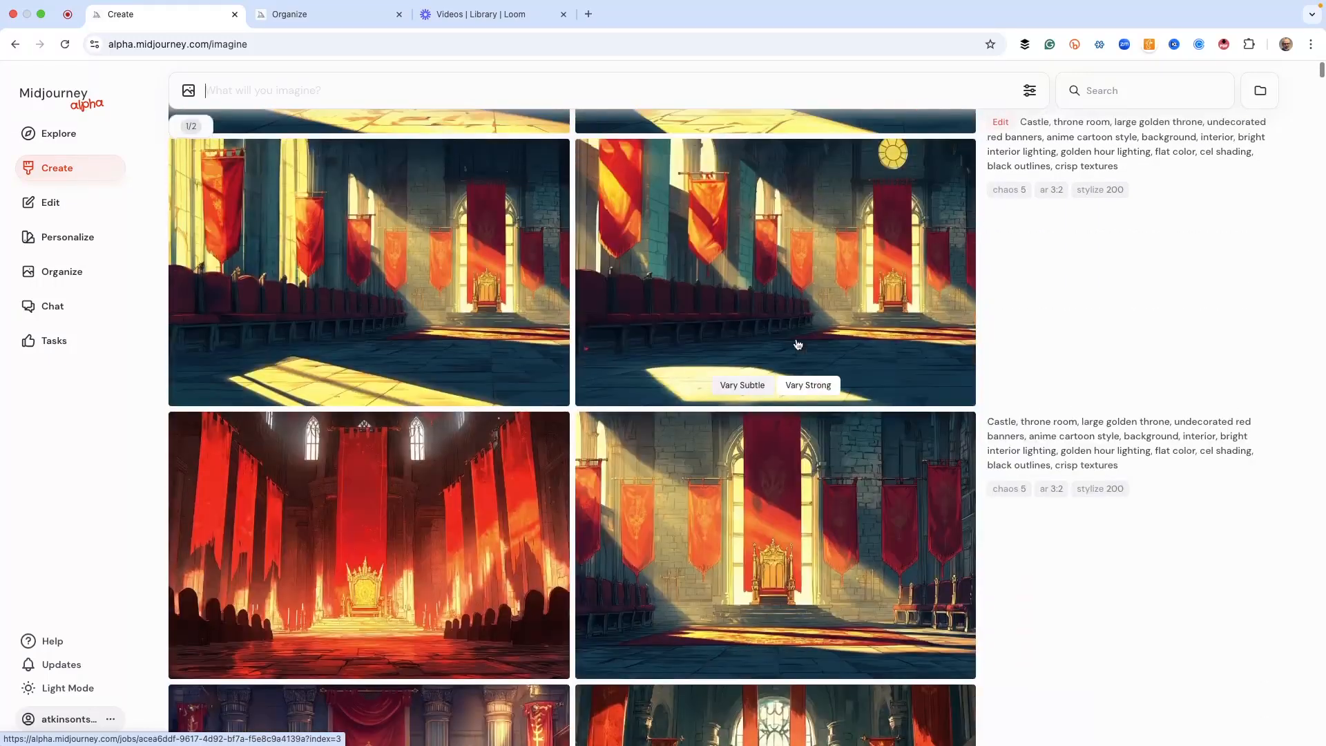
left_click(777, 301)
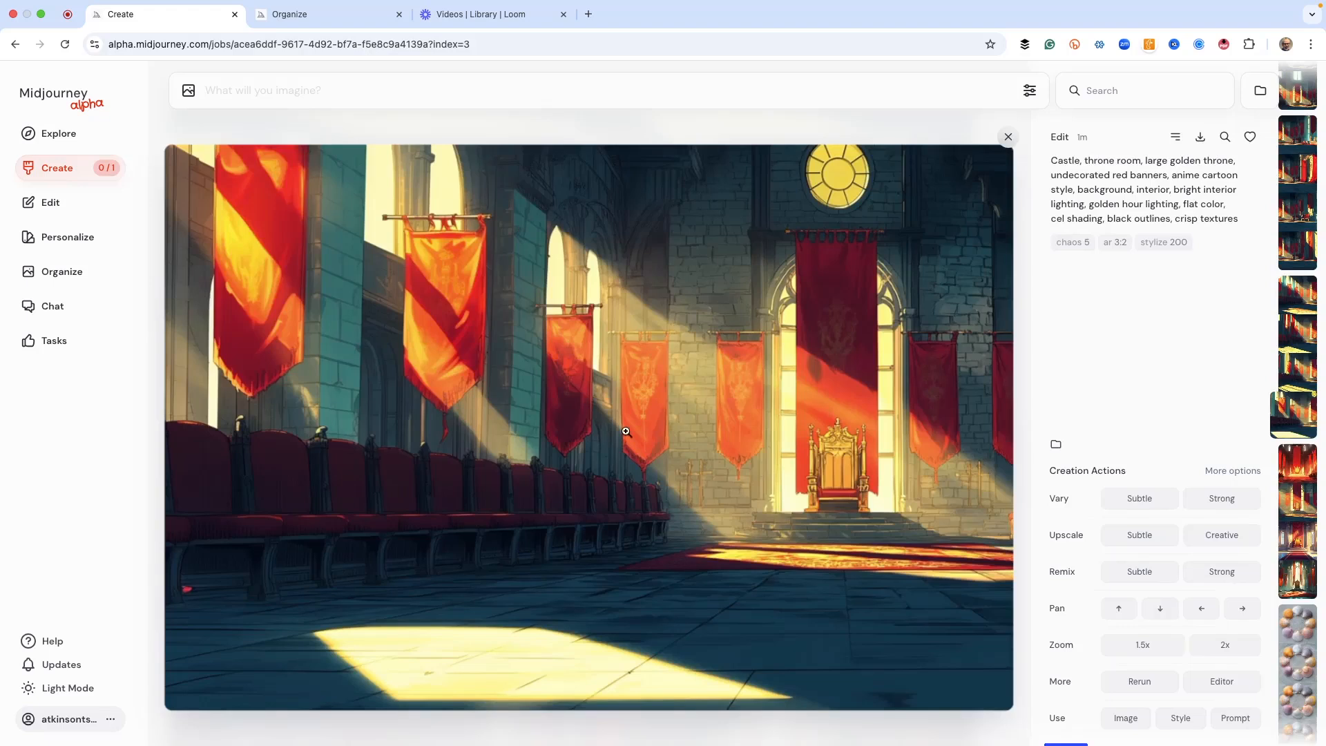
scroll(629, 432, "up", 1)
scroll(629, 432, "up", 1)
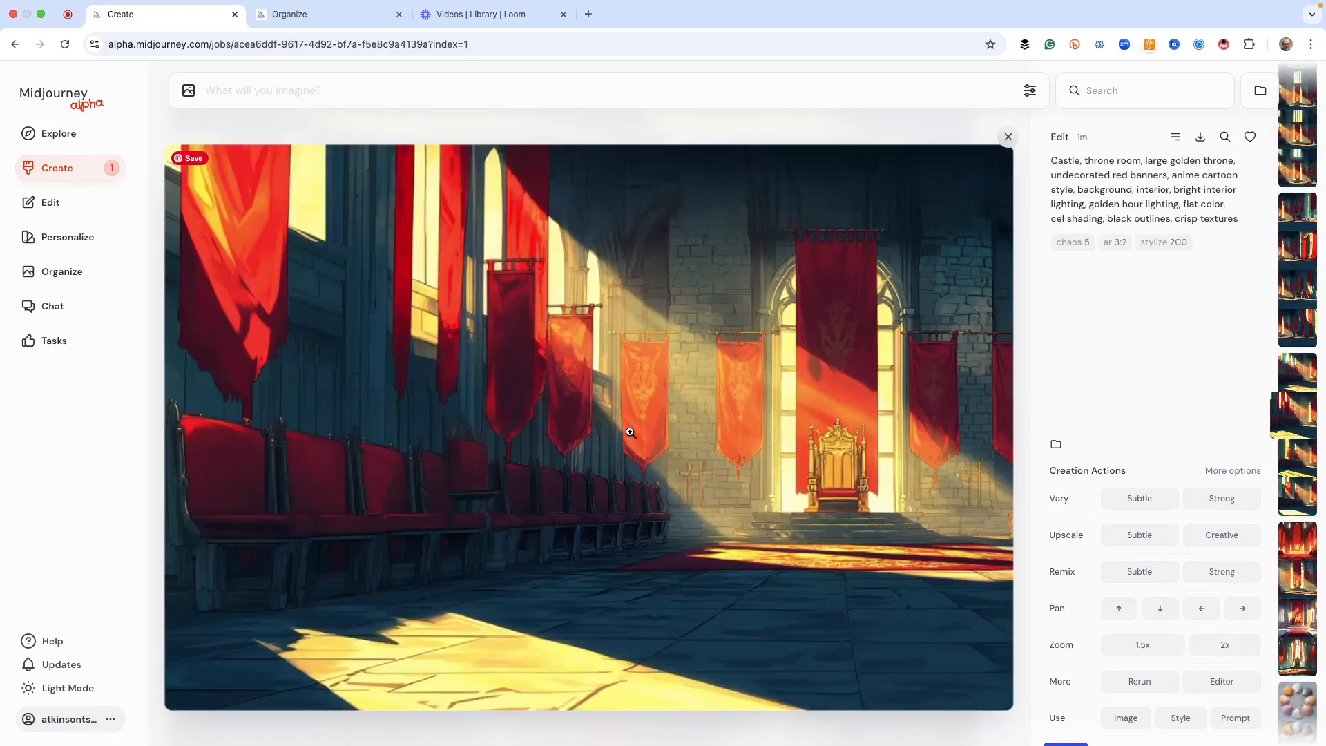
scroll(629, 433, "up", 1)
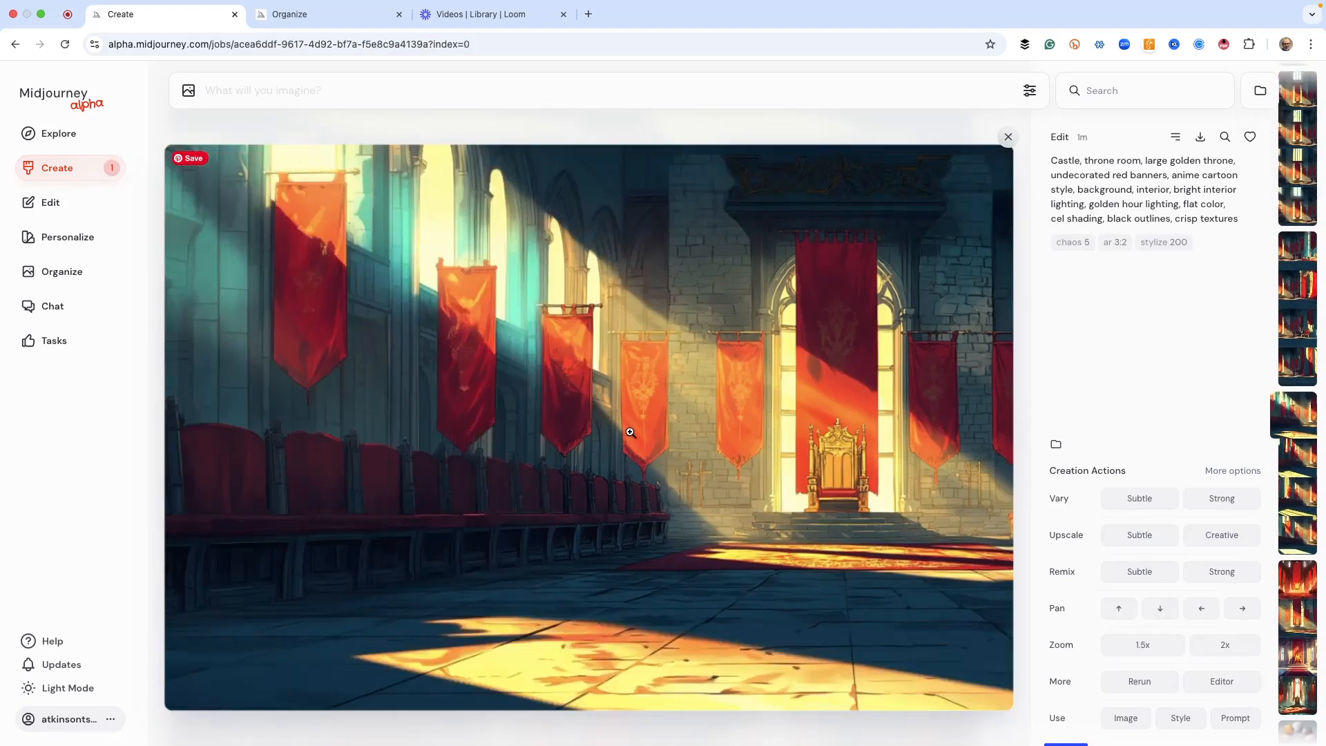
scroll(627, 436, "up", 1)
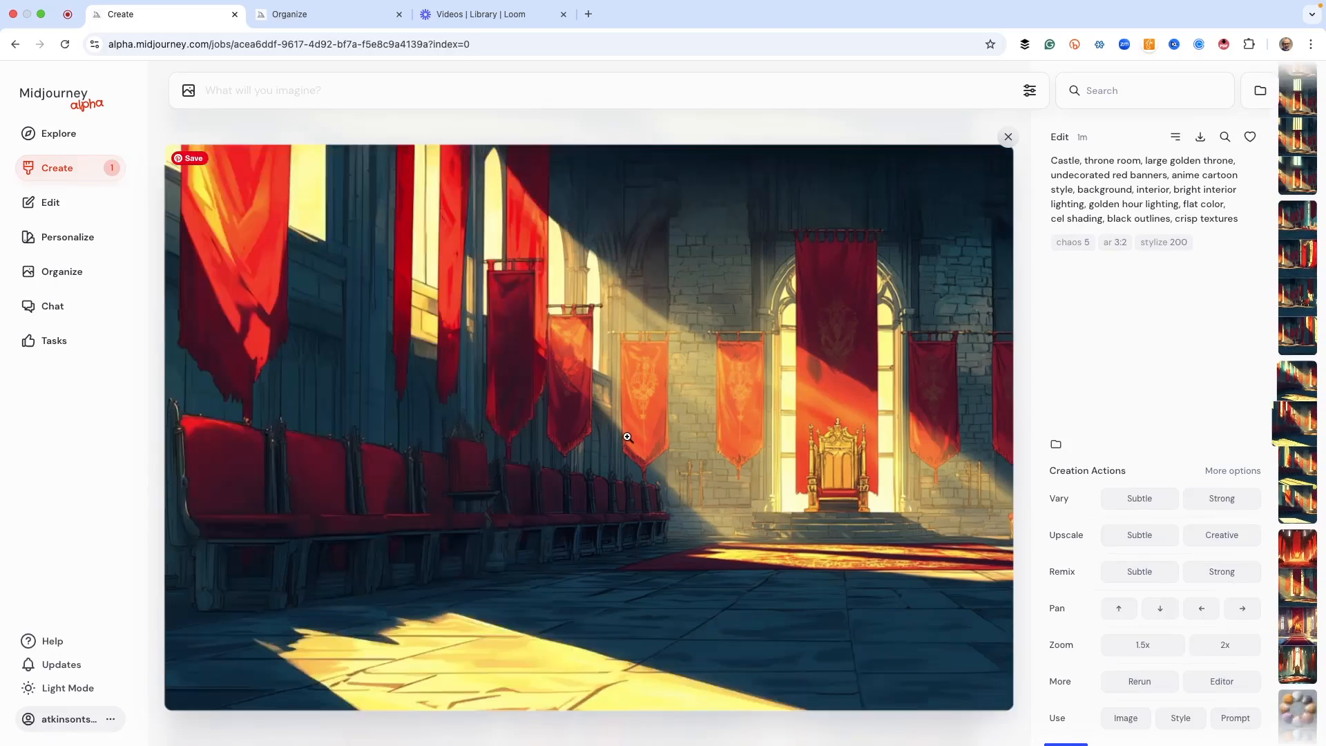
Step: Compare the variations extending the throne room to the right with those extending it to the left
scroll(627, 436, "up", 1)
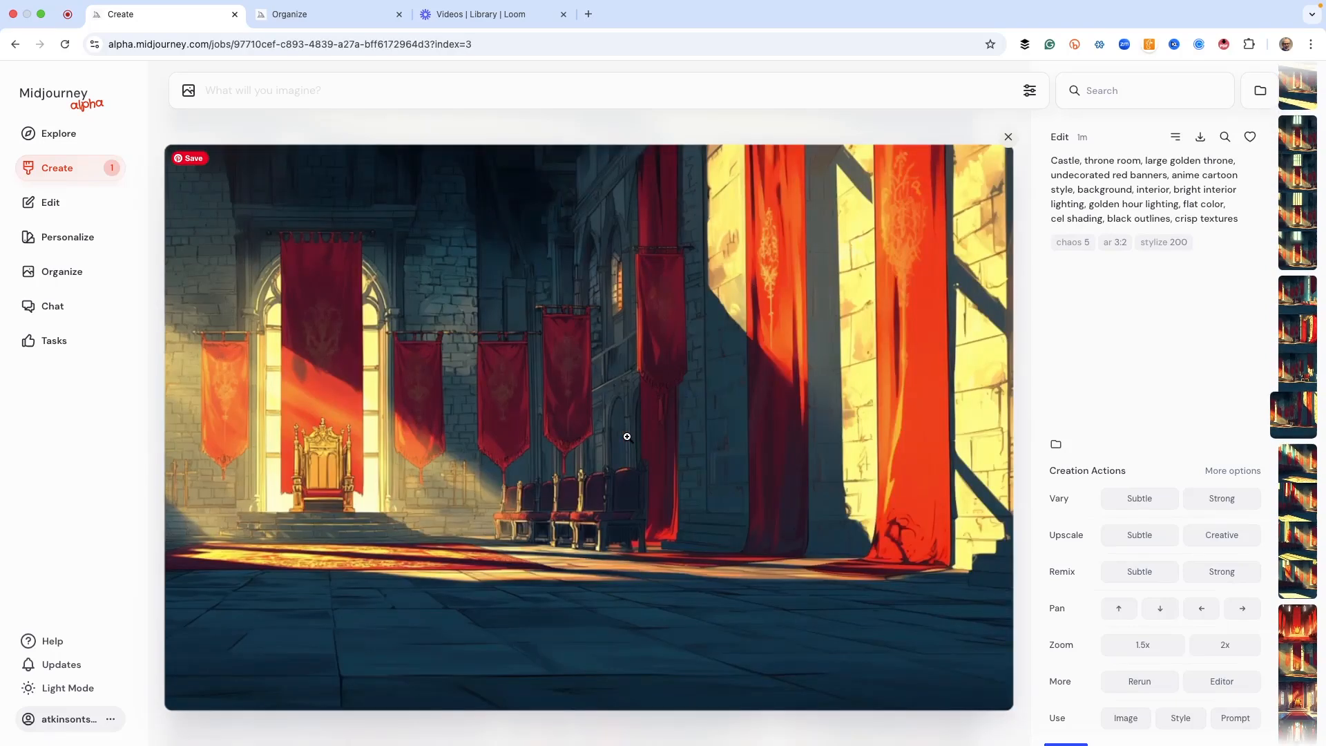
scroll(627, 436, "up", 1)
scroll(627, 436, "up", 1)
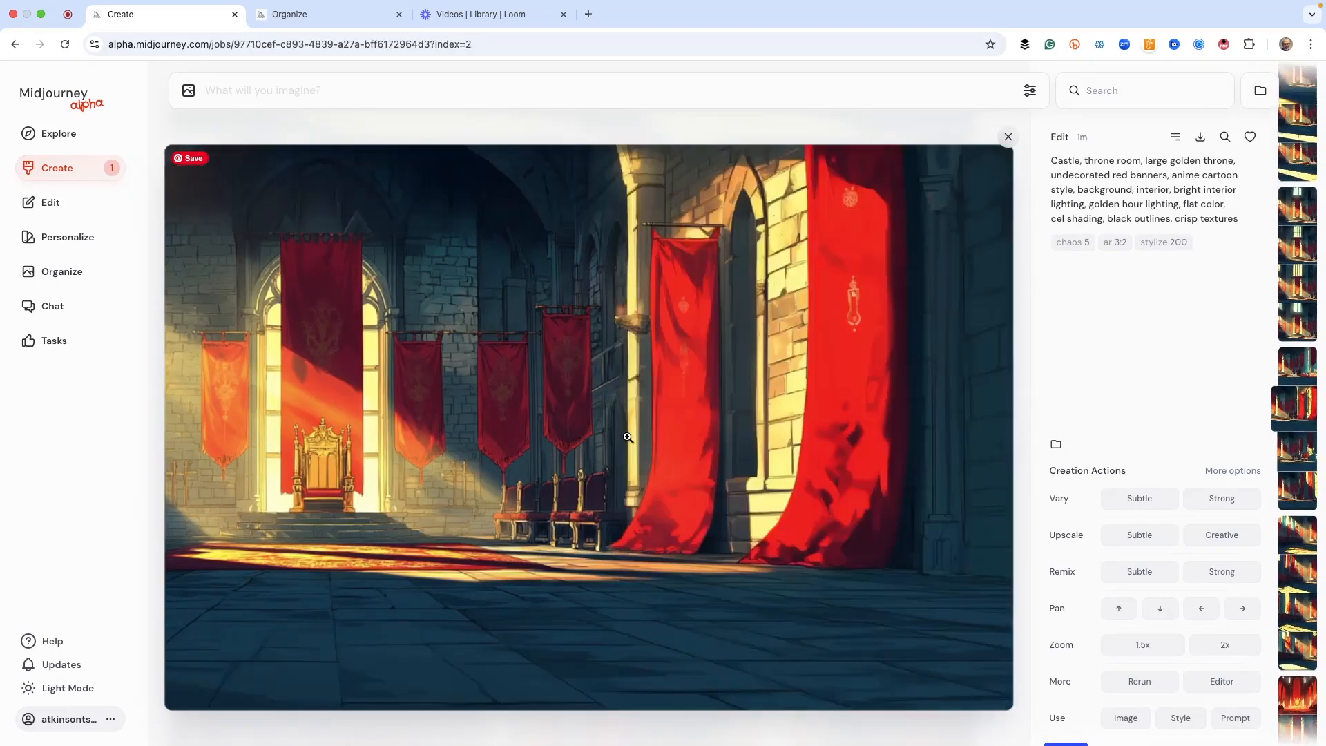
scroll(626, 436, "up", 1)
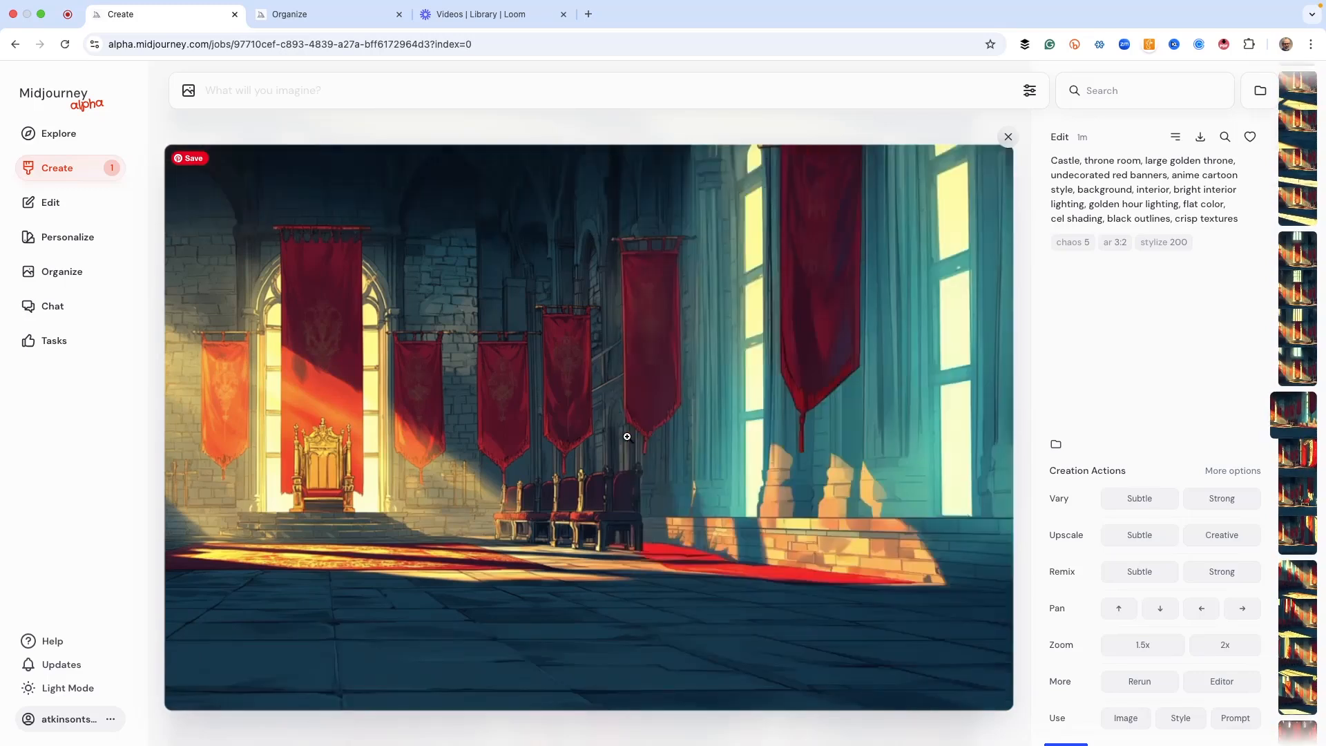
scroll(627, 437, "up", 1)
scroll(656, 437, "down", 1)
scroll(597, 430, "down", 3)
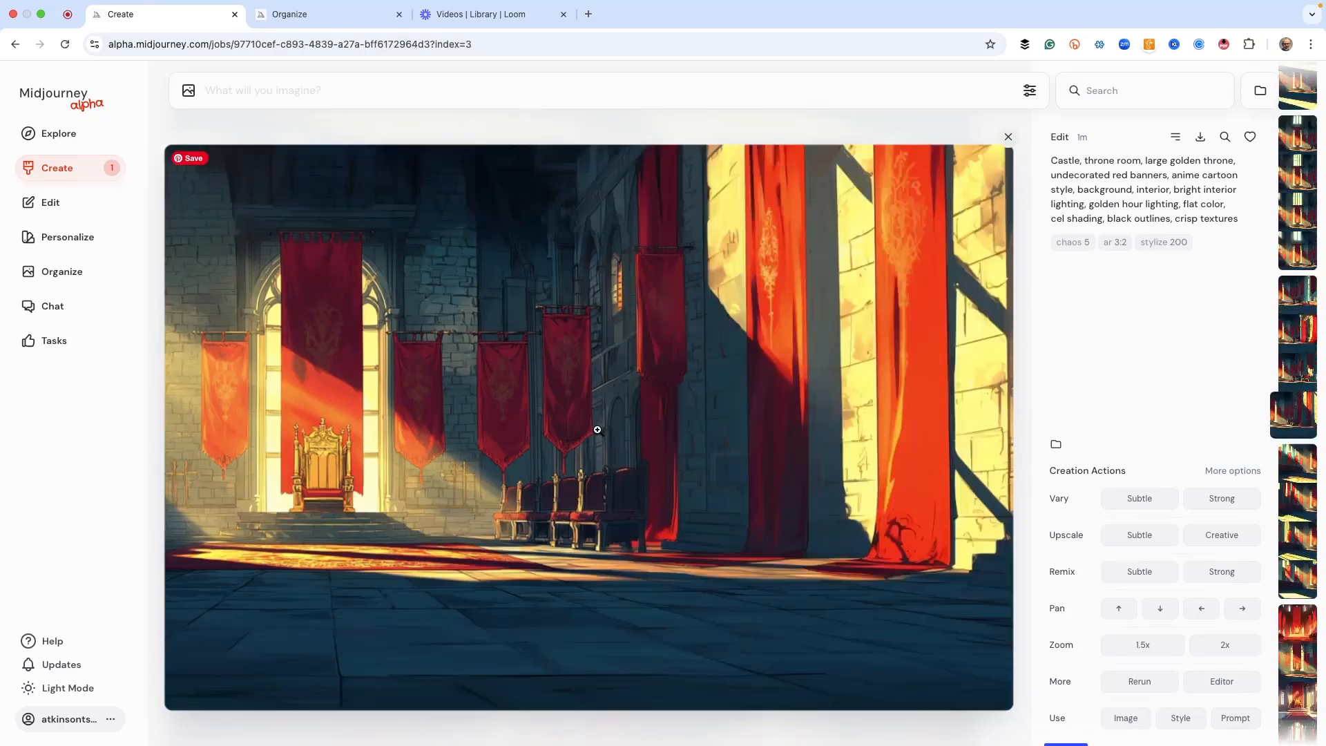
scroll(597, 429, "down", 1)
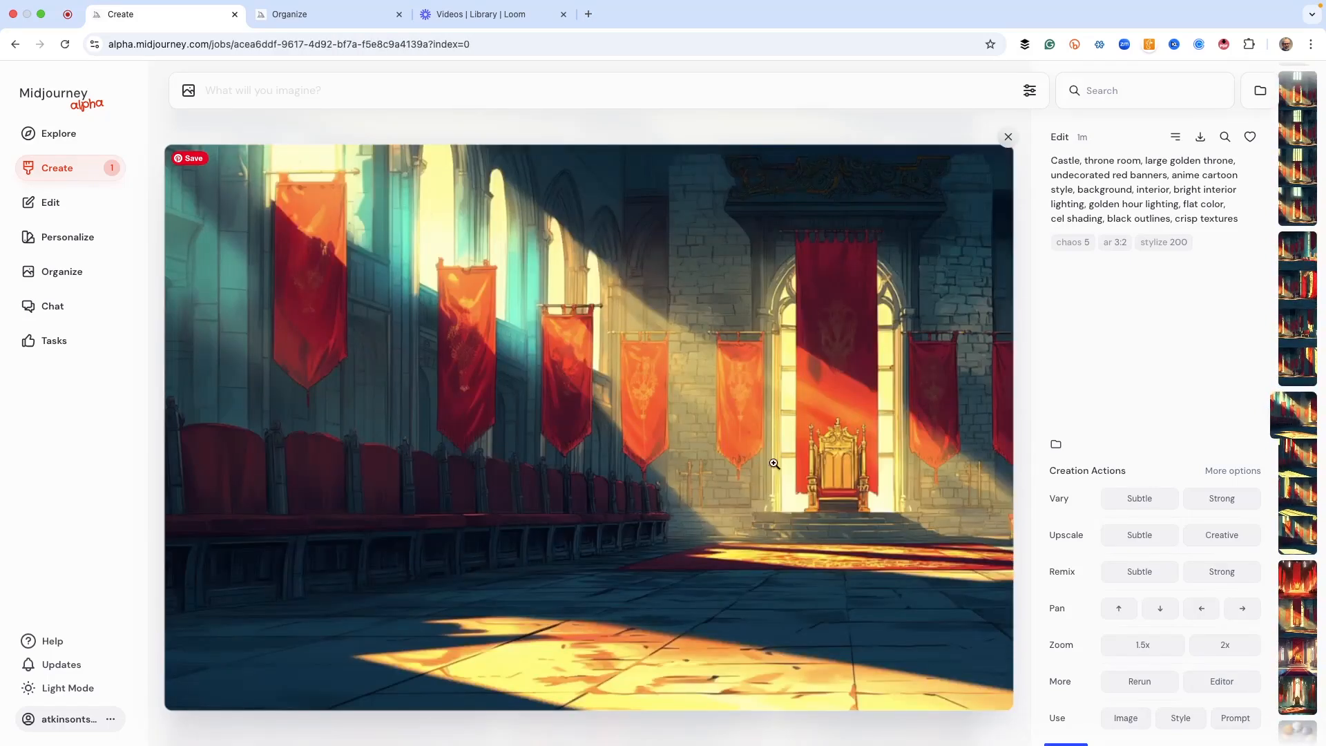
scroll(774, 463, "up", 3)
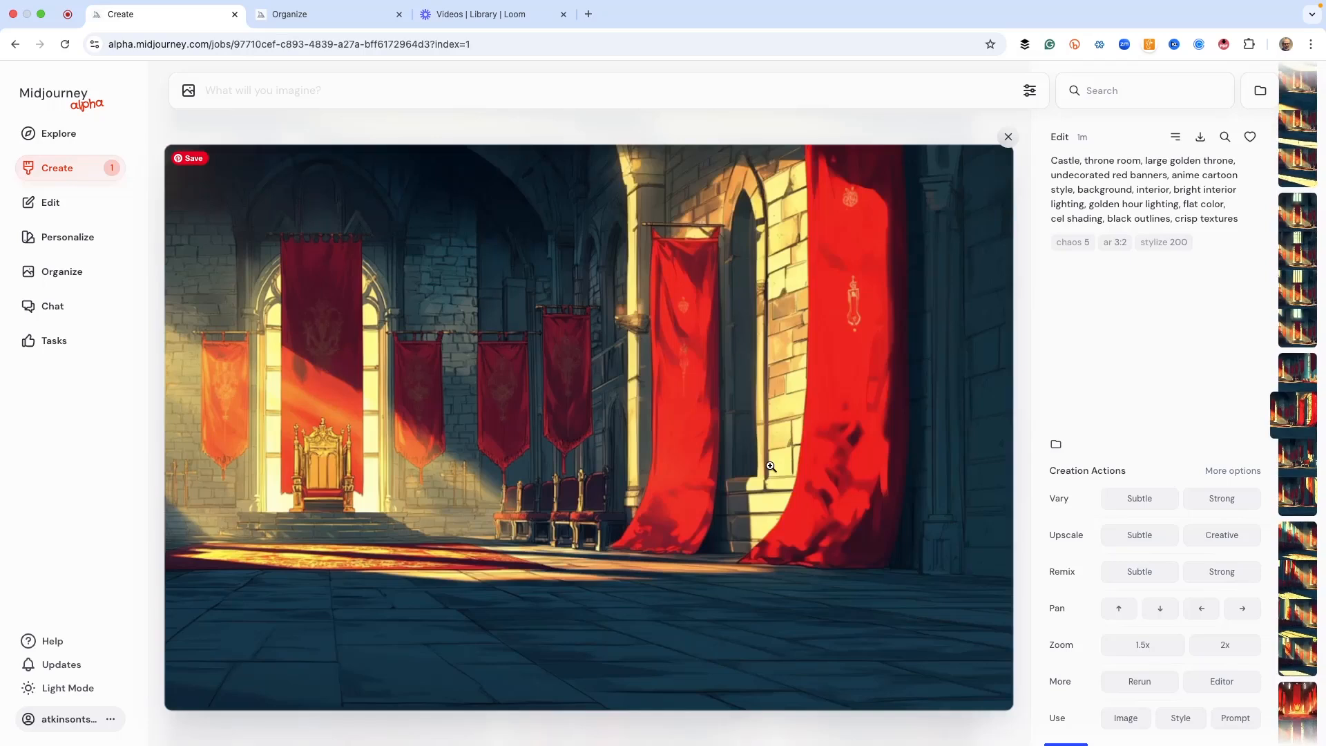
scroll(771, 466, "up", 1)
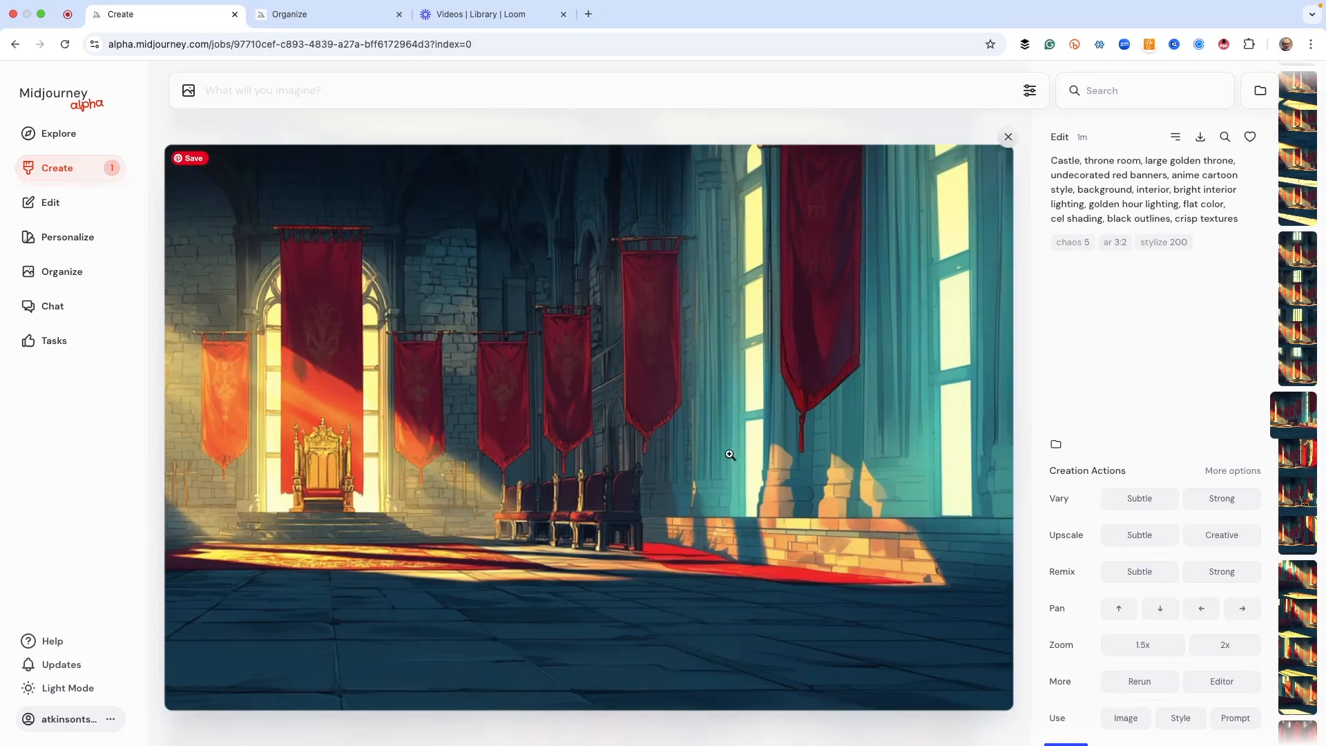
Step: Examine the 3:2 variations that extend the throne room upward above the central banner
key("Down")
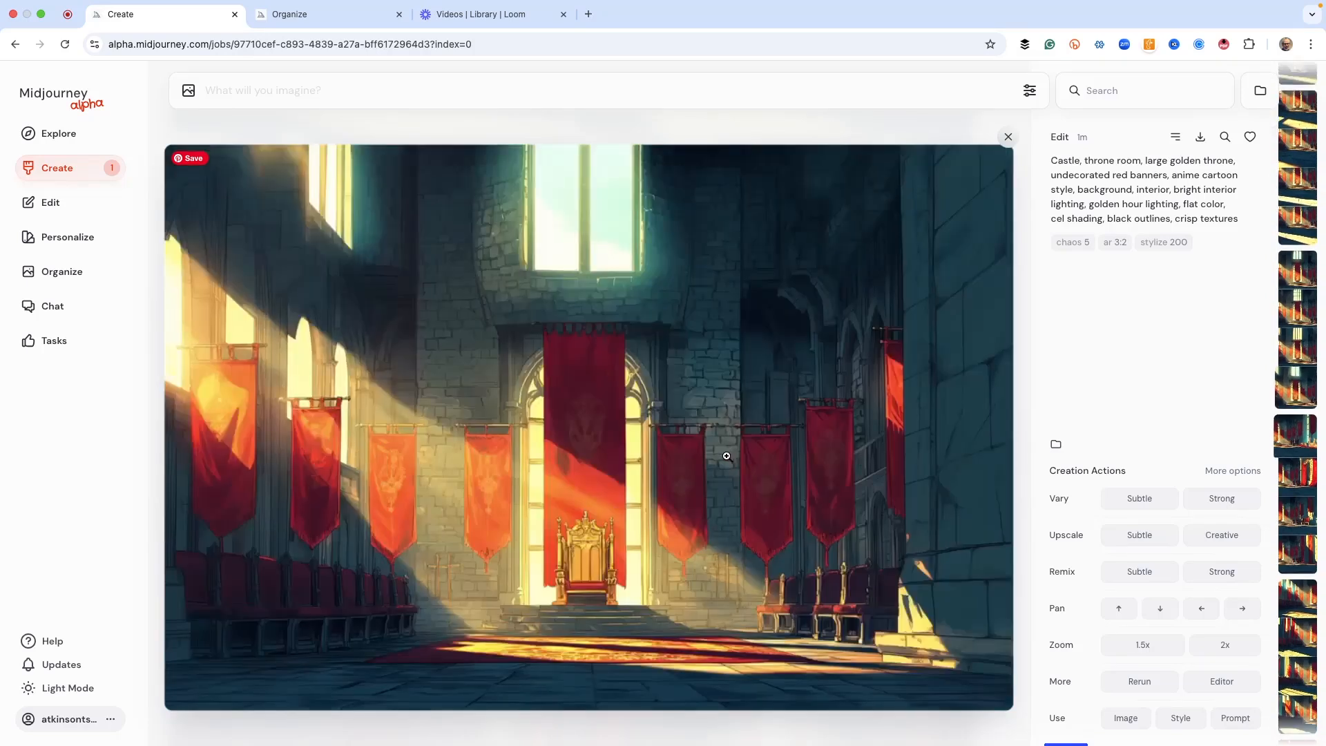
key("Up")
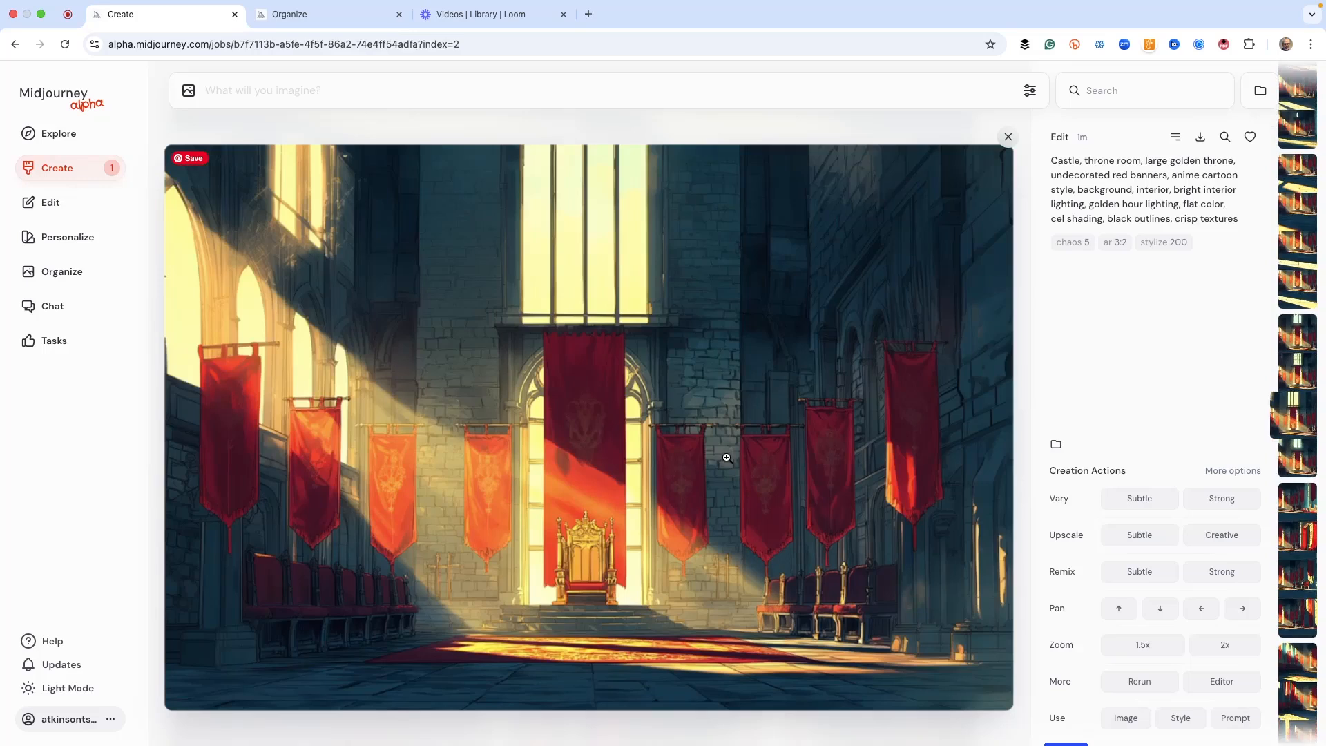
key("Up")
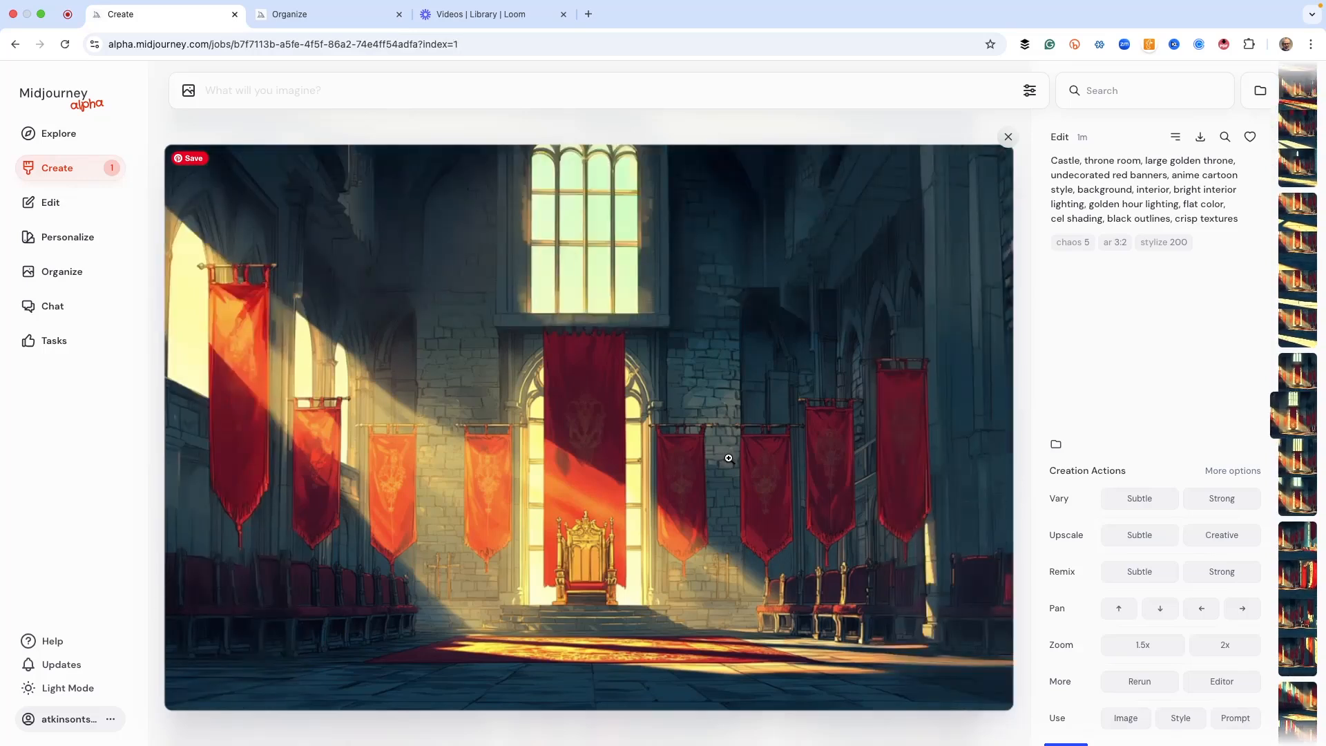
key("Up")
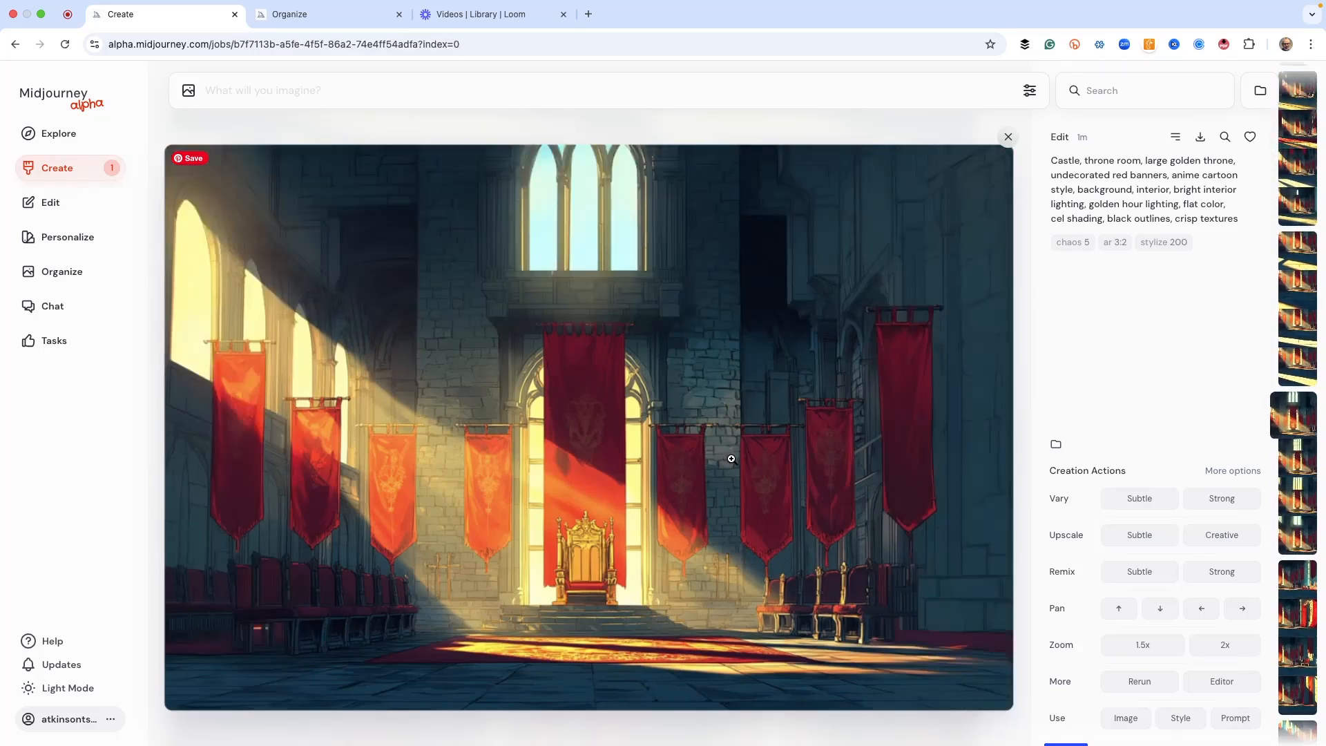
key("Up")
key("Down")
key("Up")
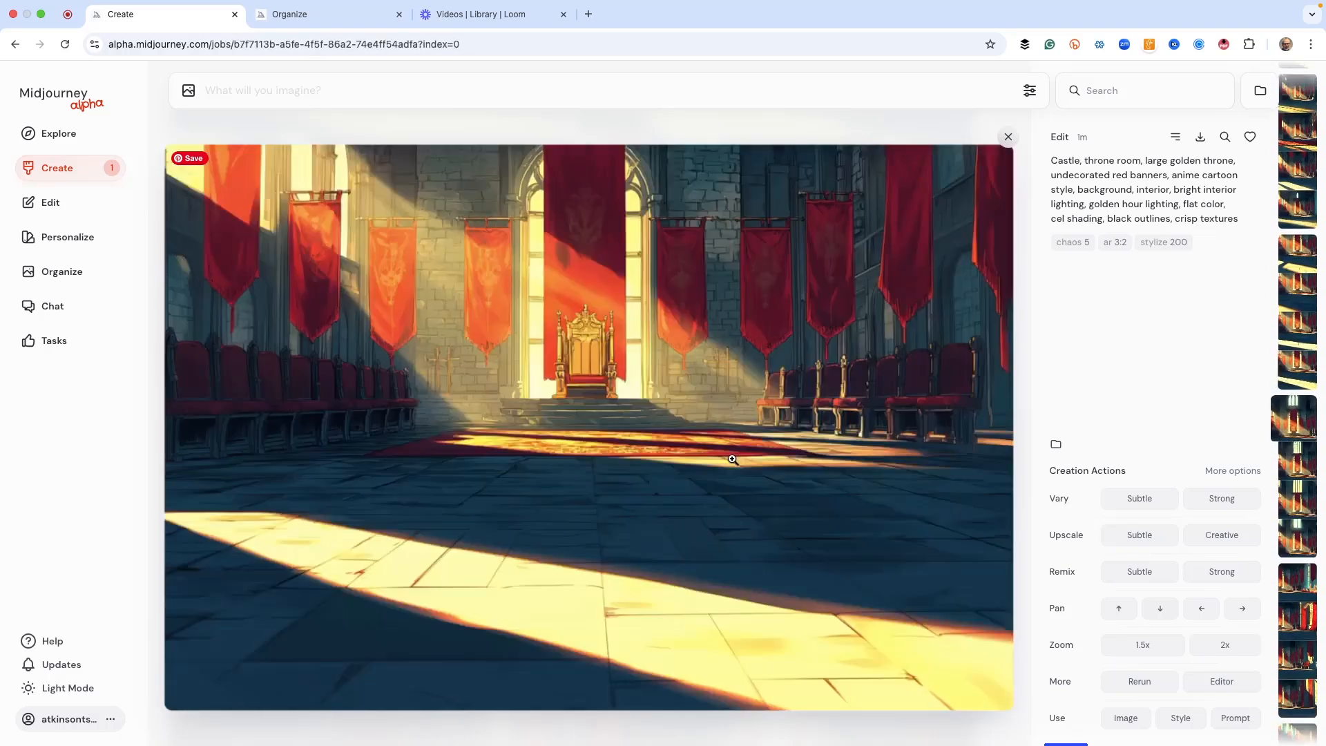
Step: Review the 3:2 variations that extend the stone floor in front of the throne
key("Up")
key("Up")
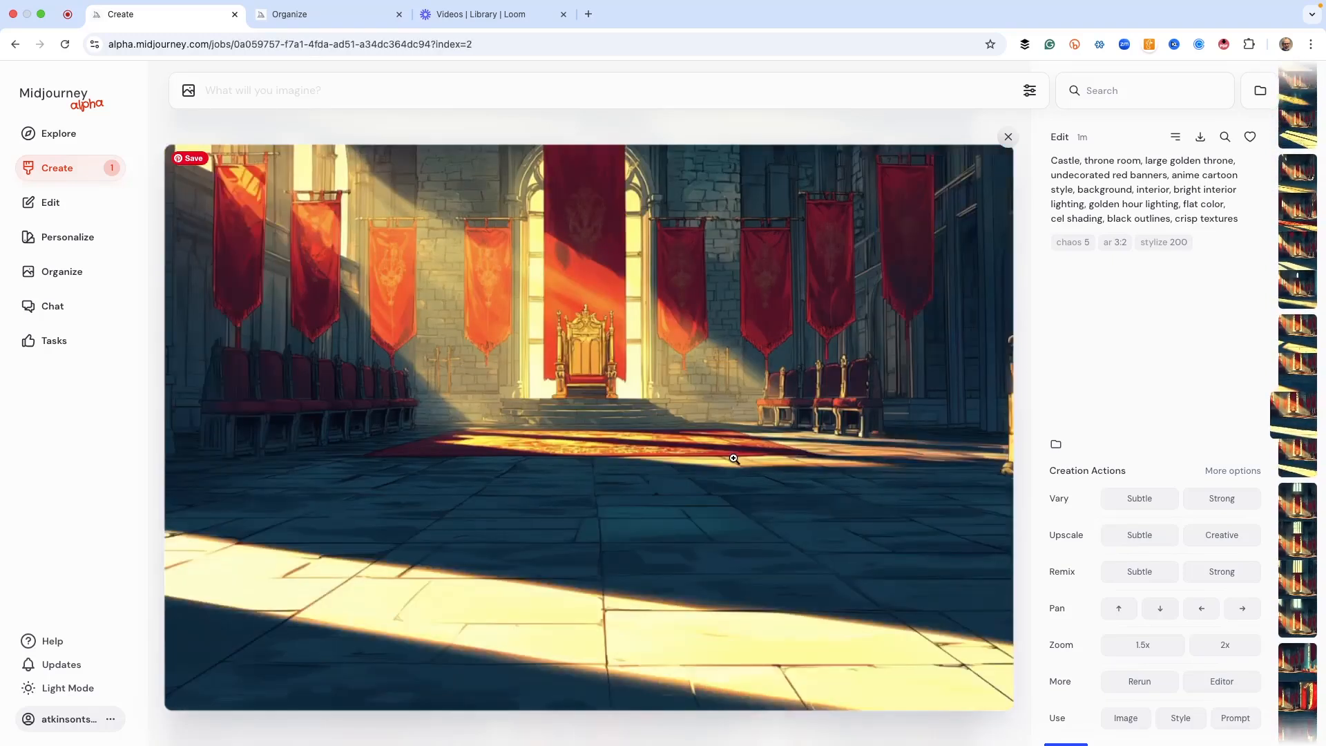
key("Up")
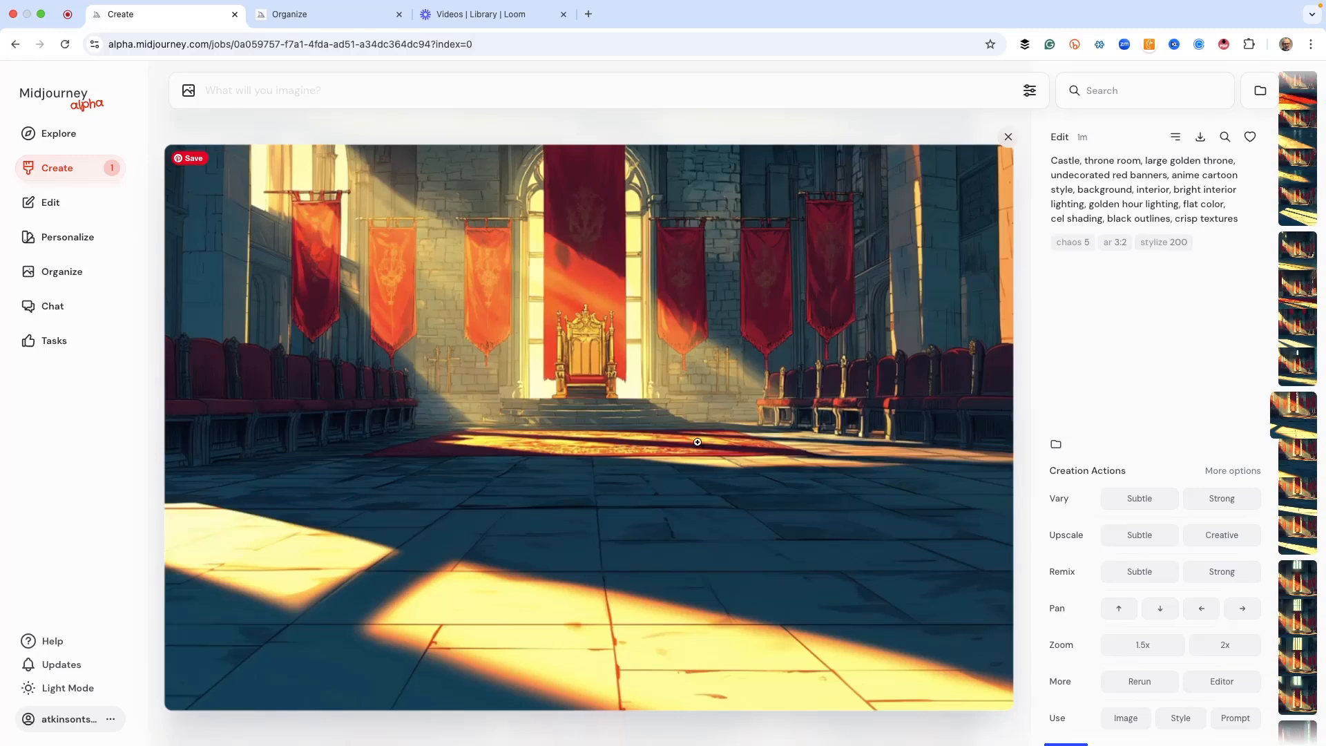
key("Up")
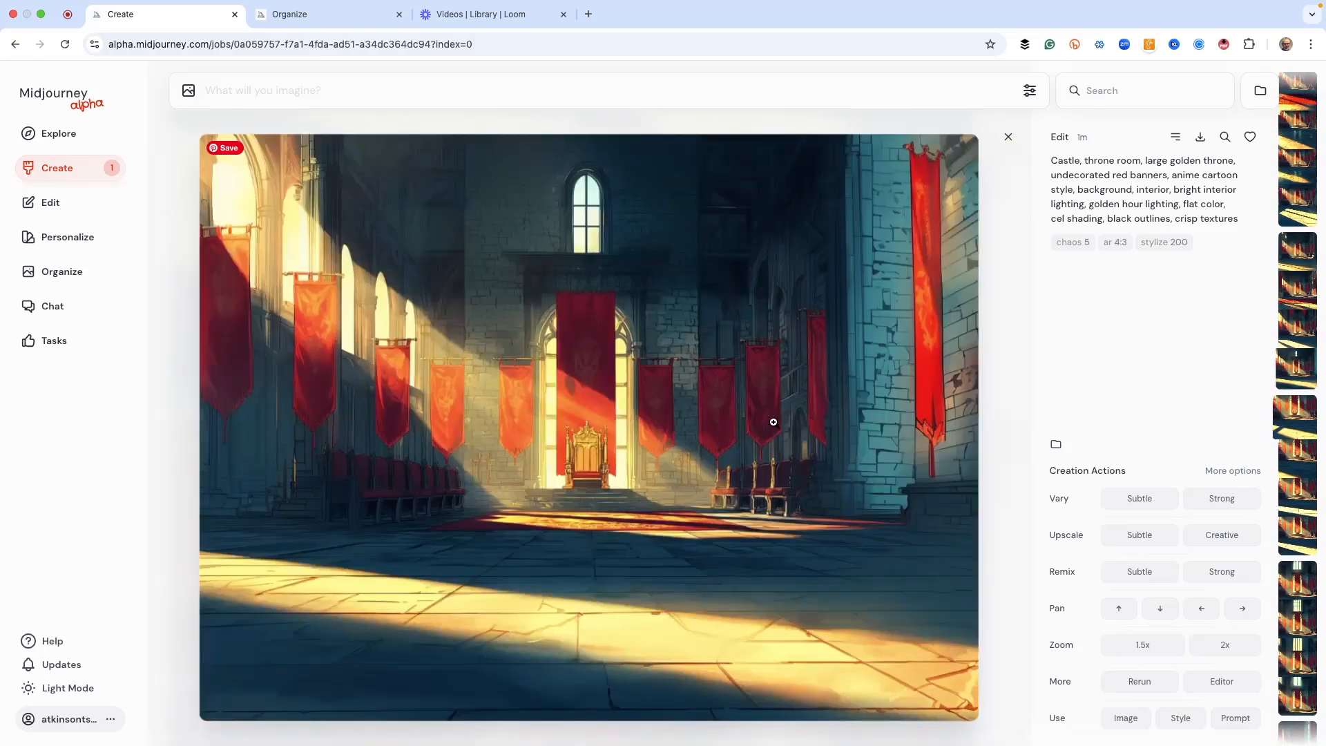
Step: Compare the 4:3 expansions made from the centred image with those made from the raised image
key("Up")
key("Up")
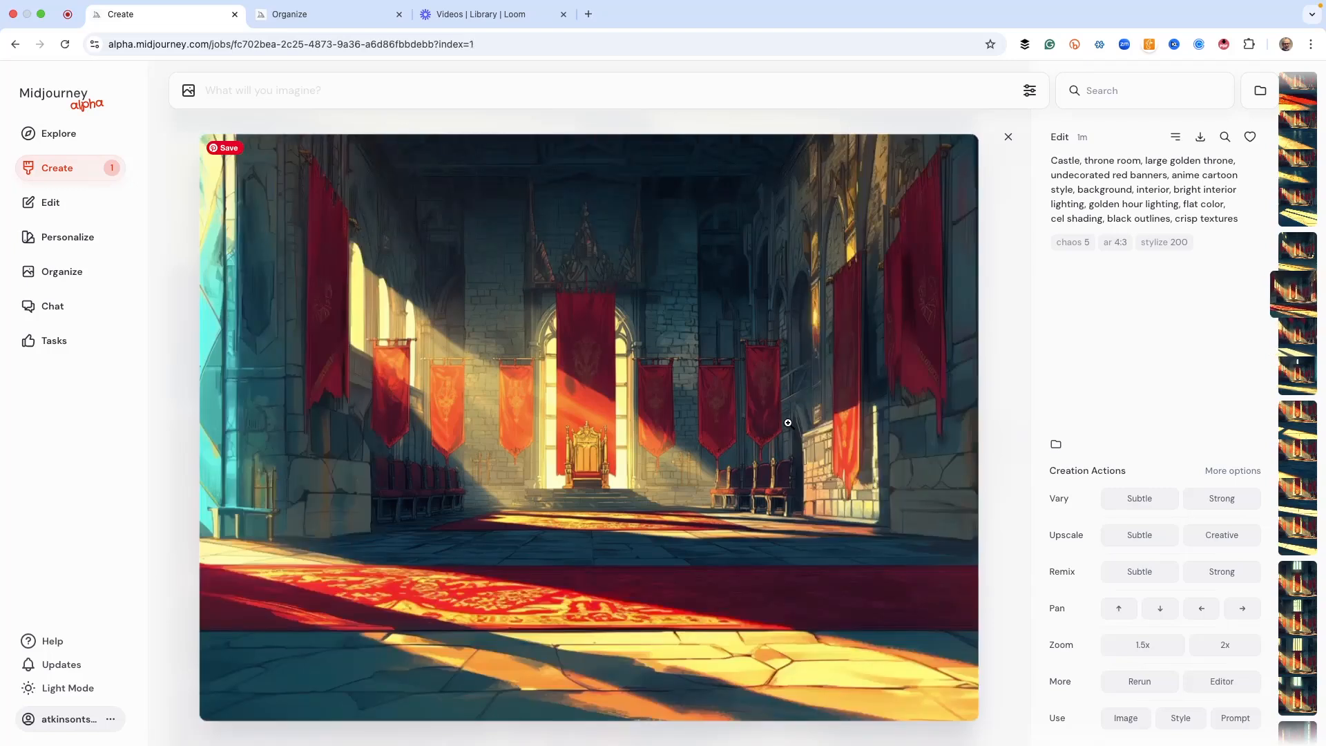
key("Up")
key("Up")
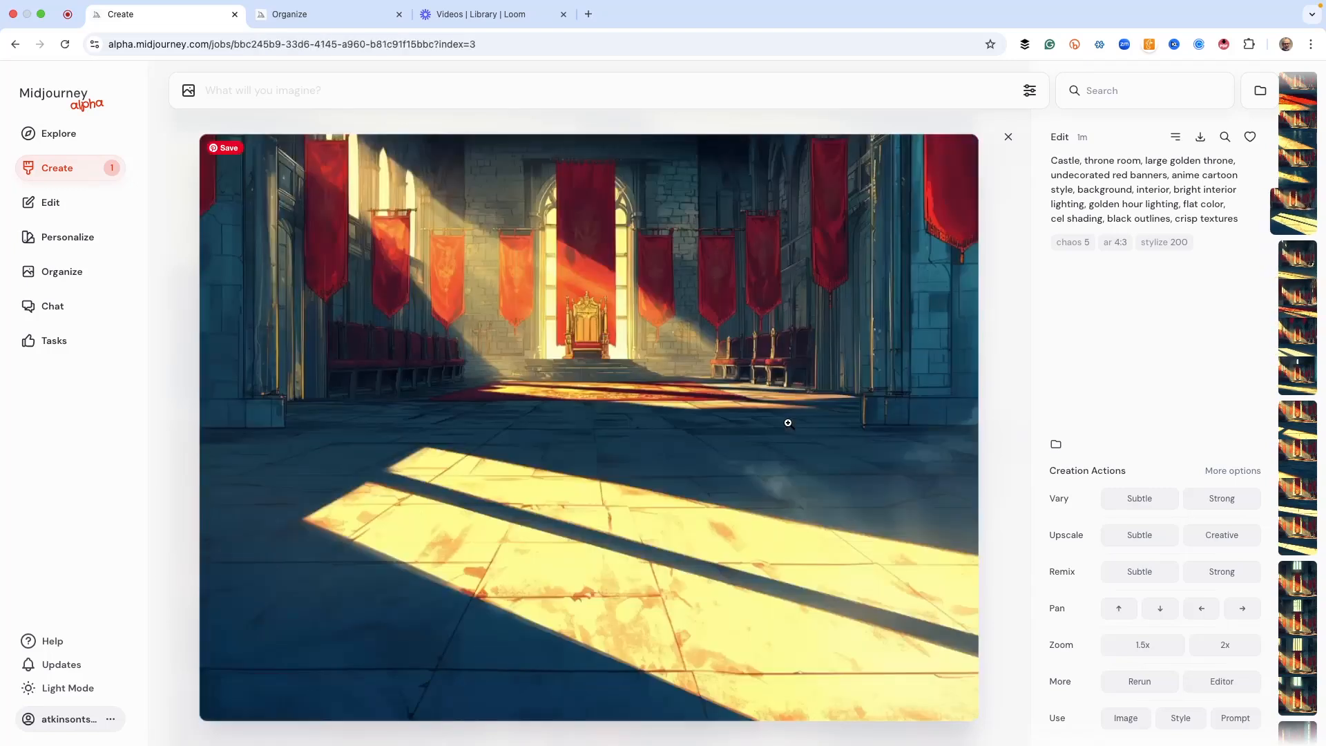
key("Up")
key("Up")
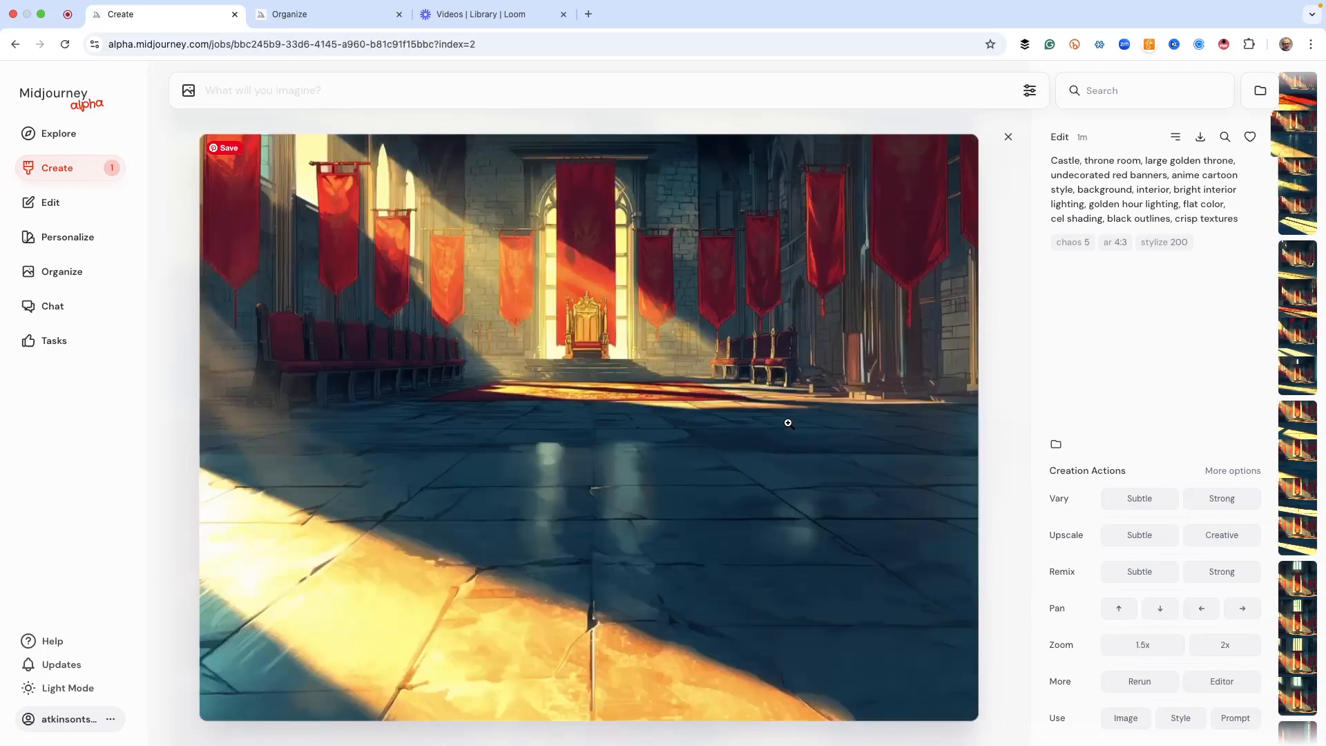
key("Up")
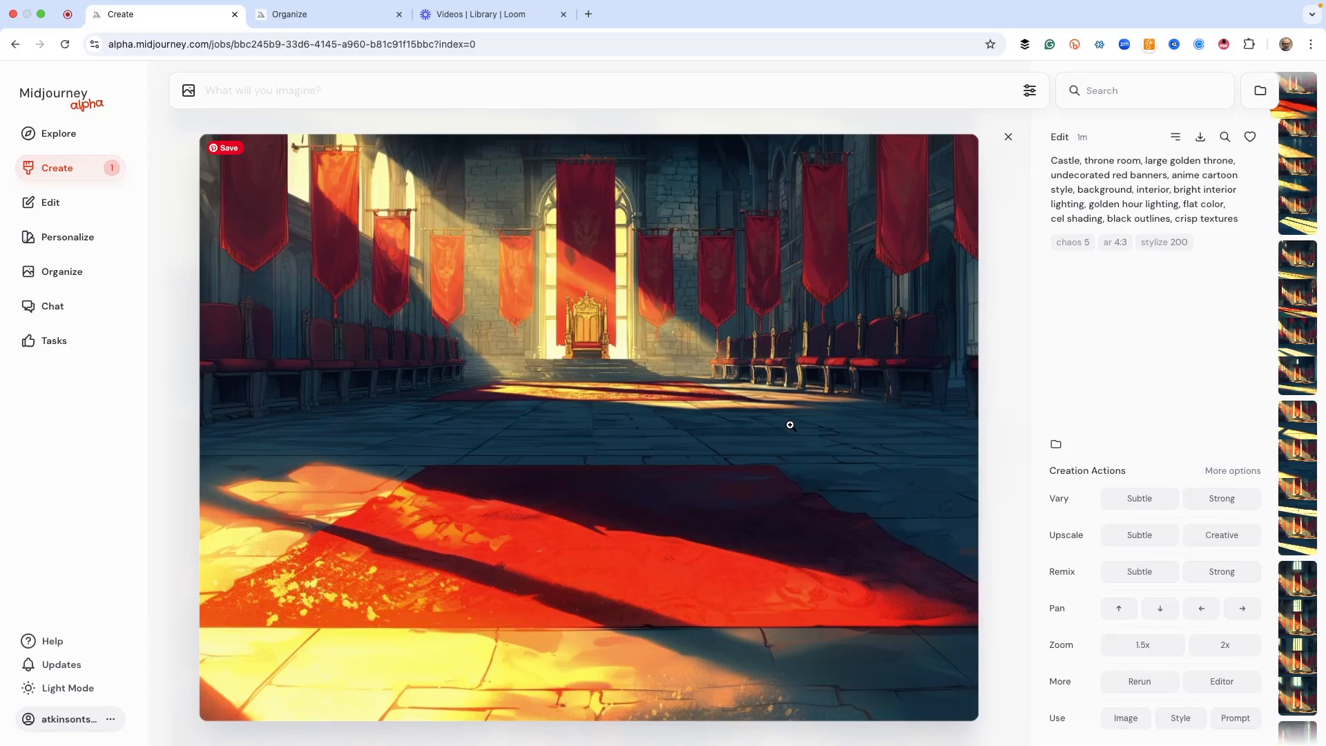
Step: Reopen the original centred throne room image and reuse both its prompt and the image itself for a new generation
left_click(1007, 137)
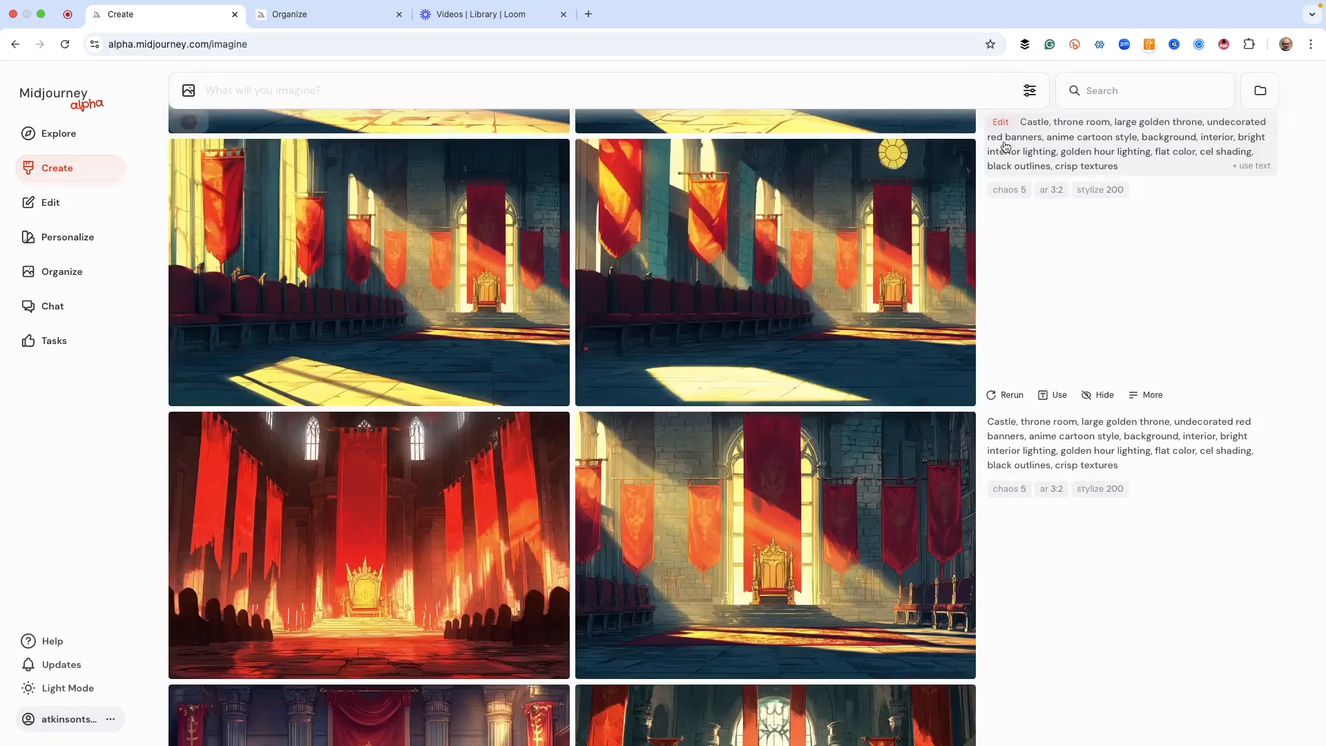
scroll(718, 340, "down", 5)
scroll(717, 340, "down", 10)
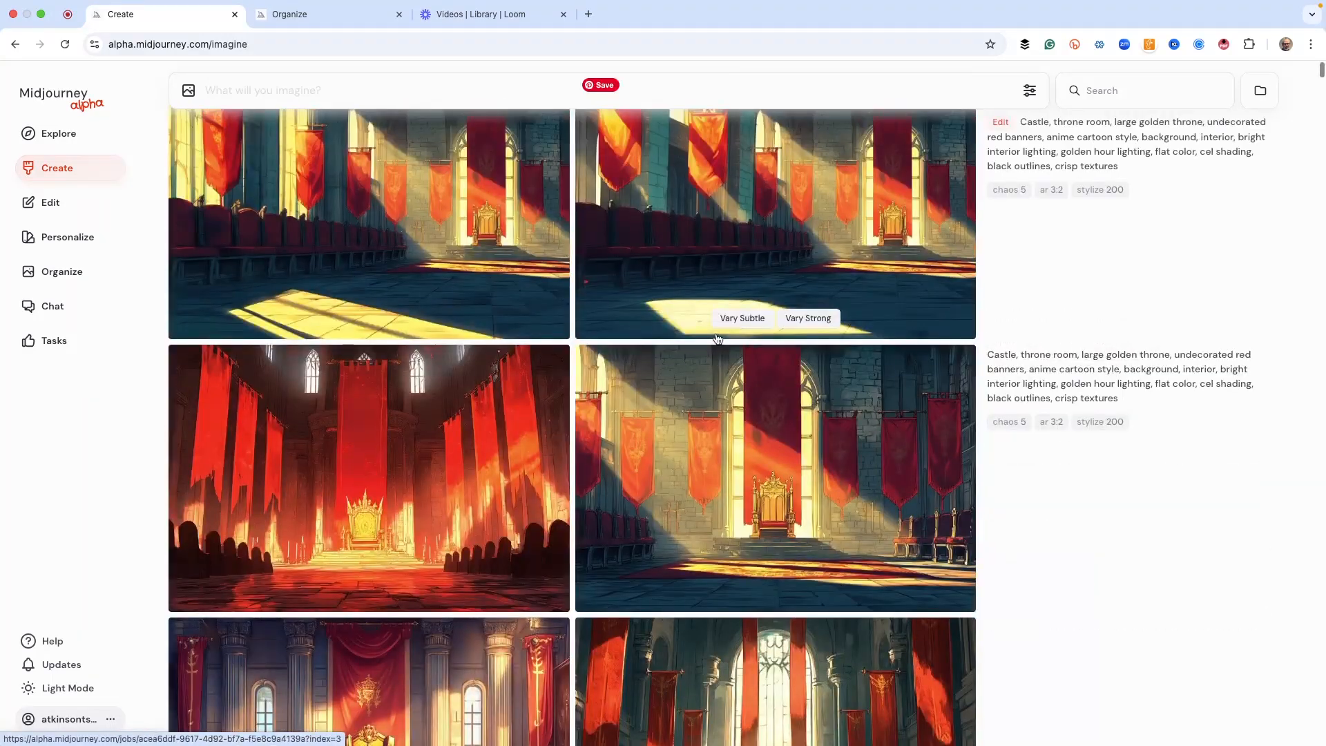
left_click(819, 455)
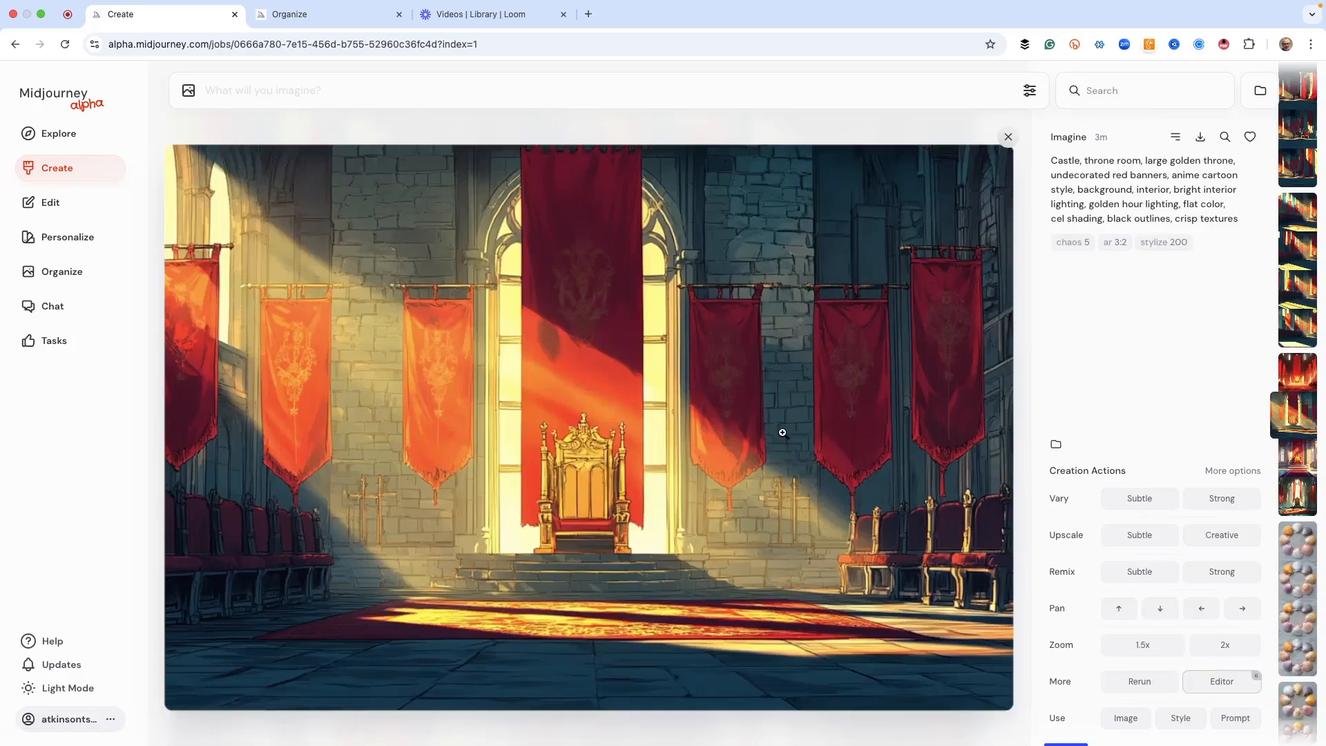
left_click(1234, 718)
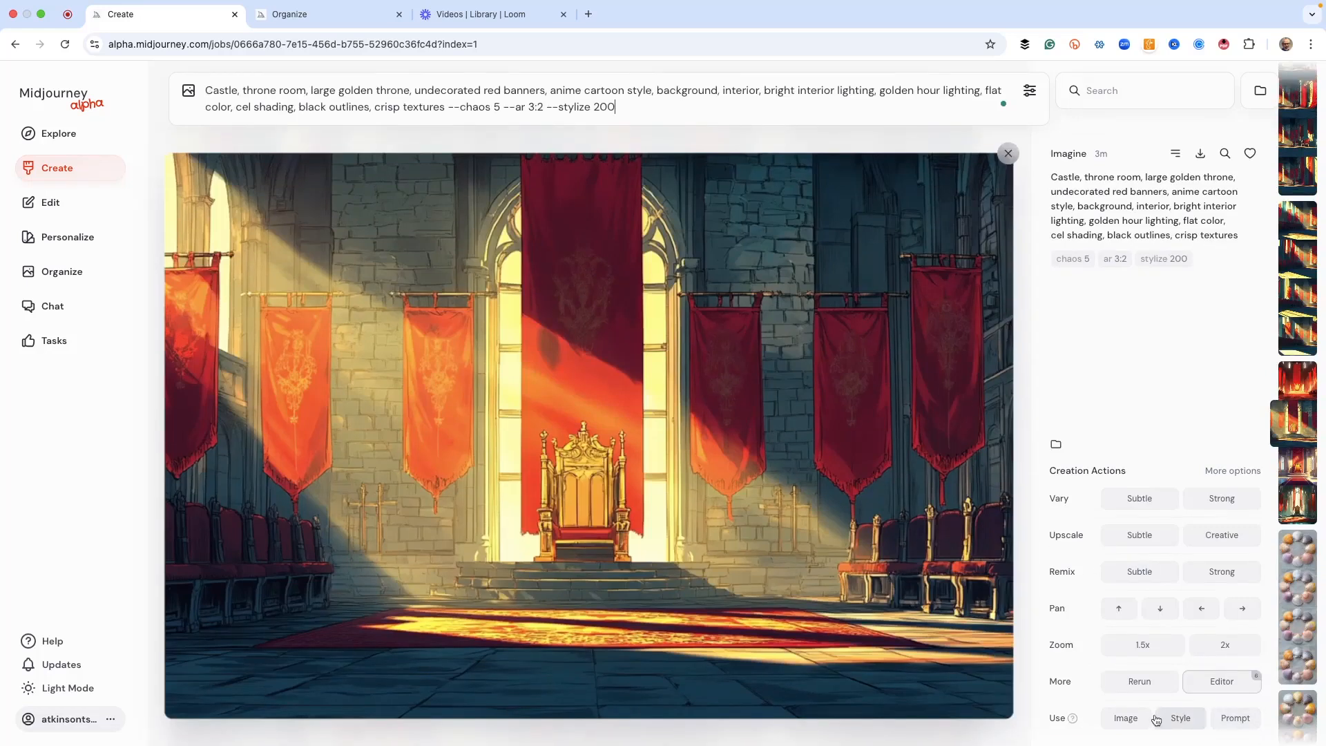
left_click(1123, 719)
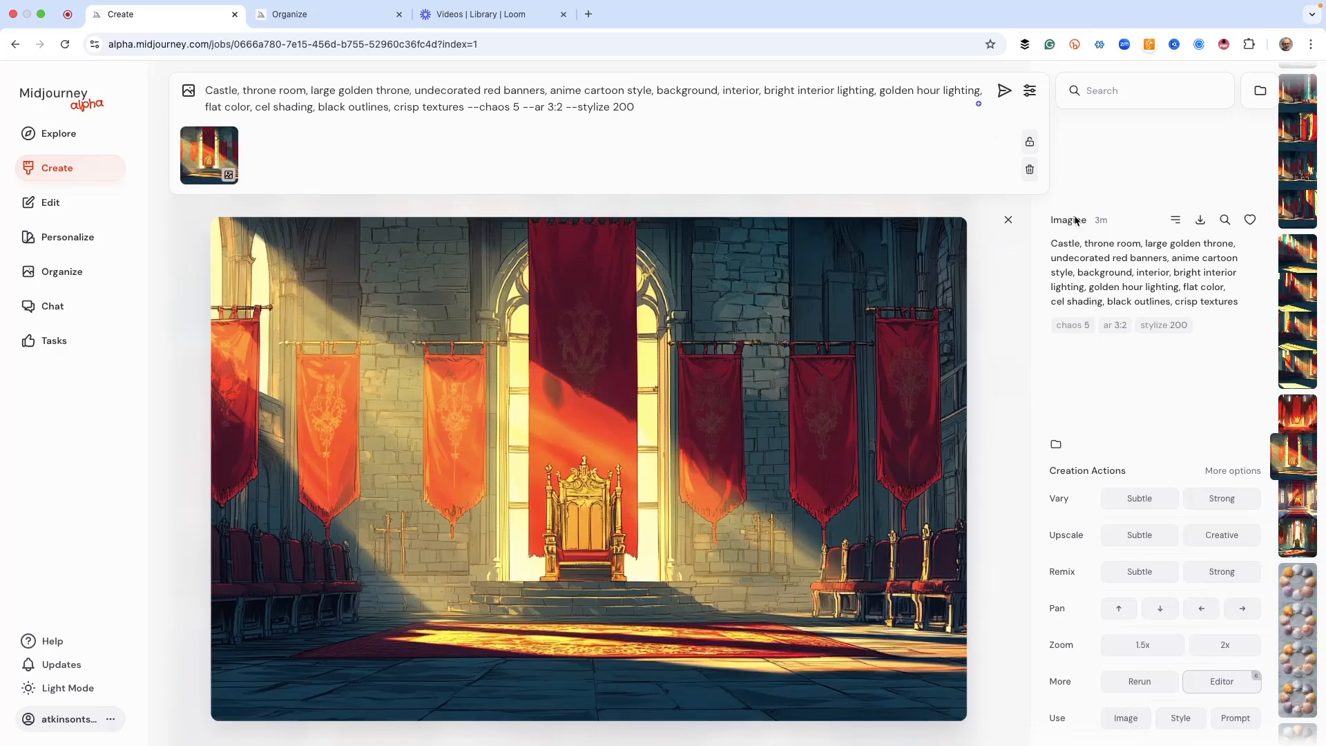
left_click(1178, 224)
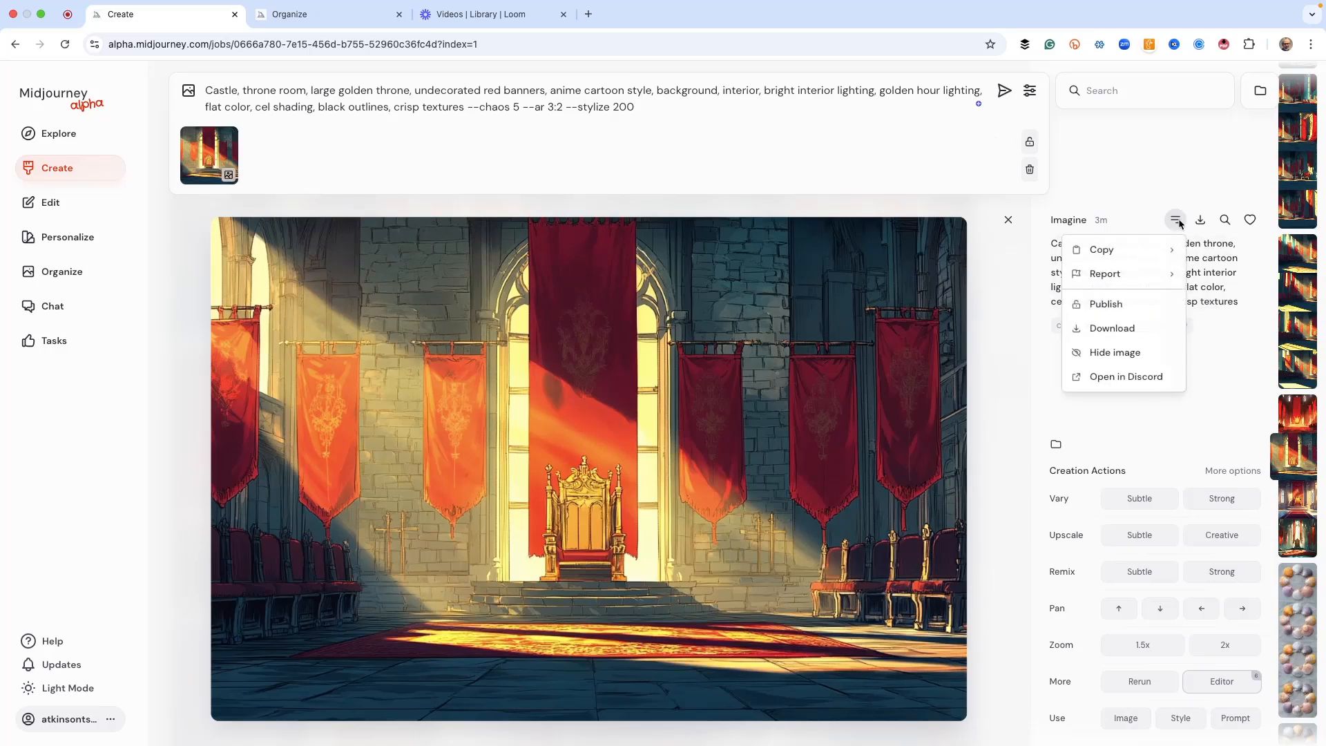
left_click(1157, 250)
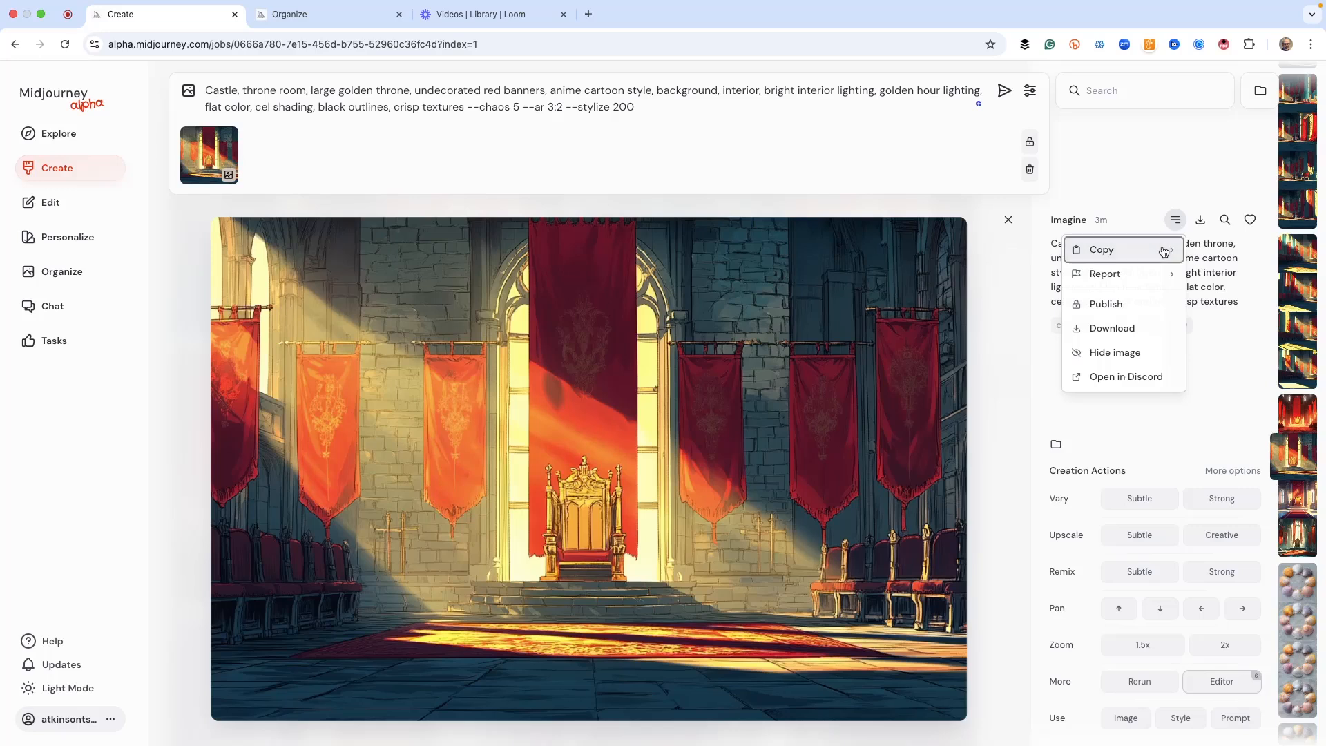
left_click(1237, 306)
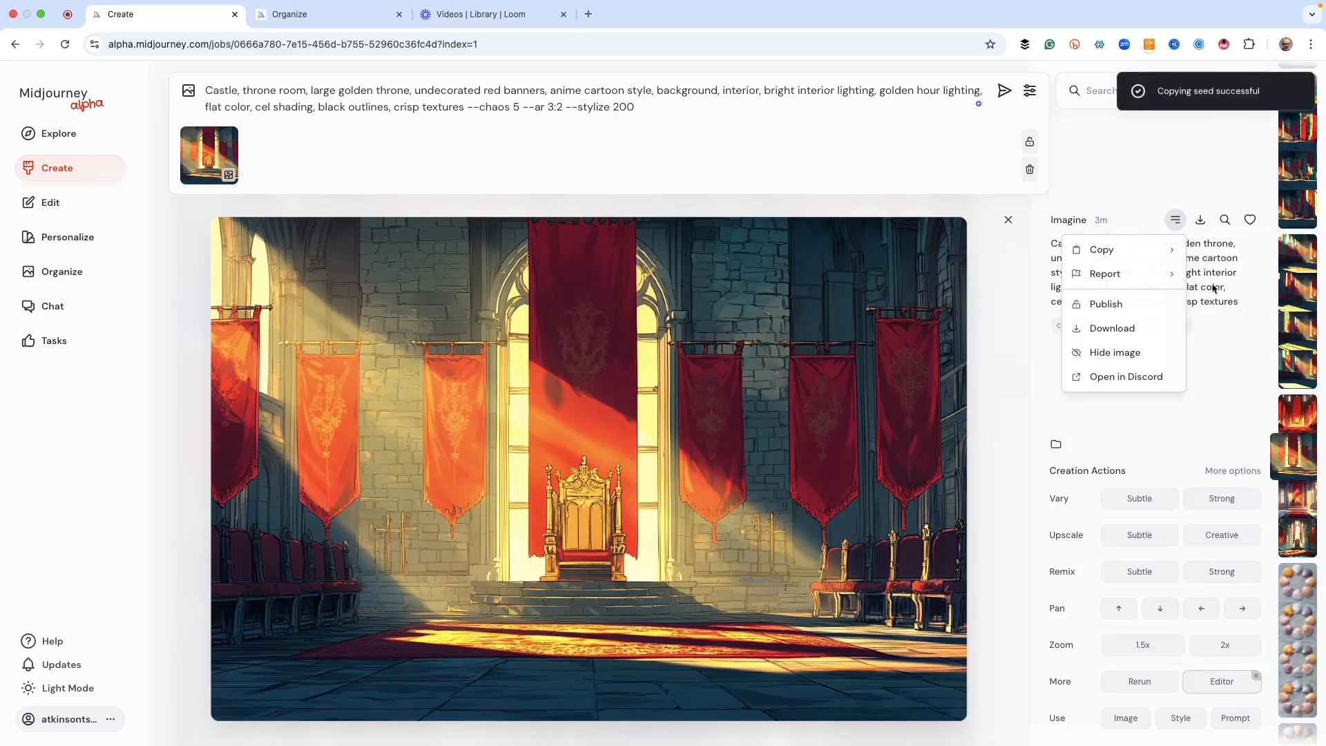
left_click(656, 106)
left_click(646, 107)
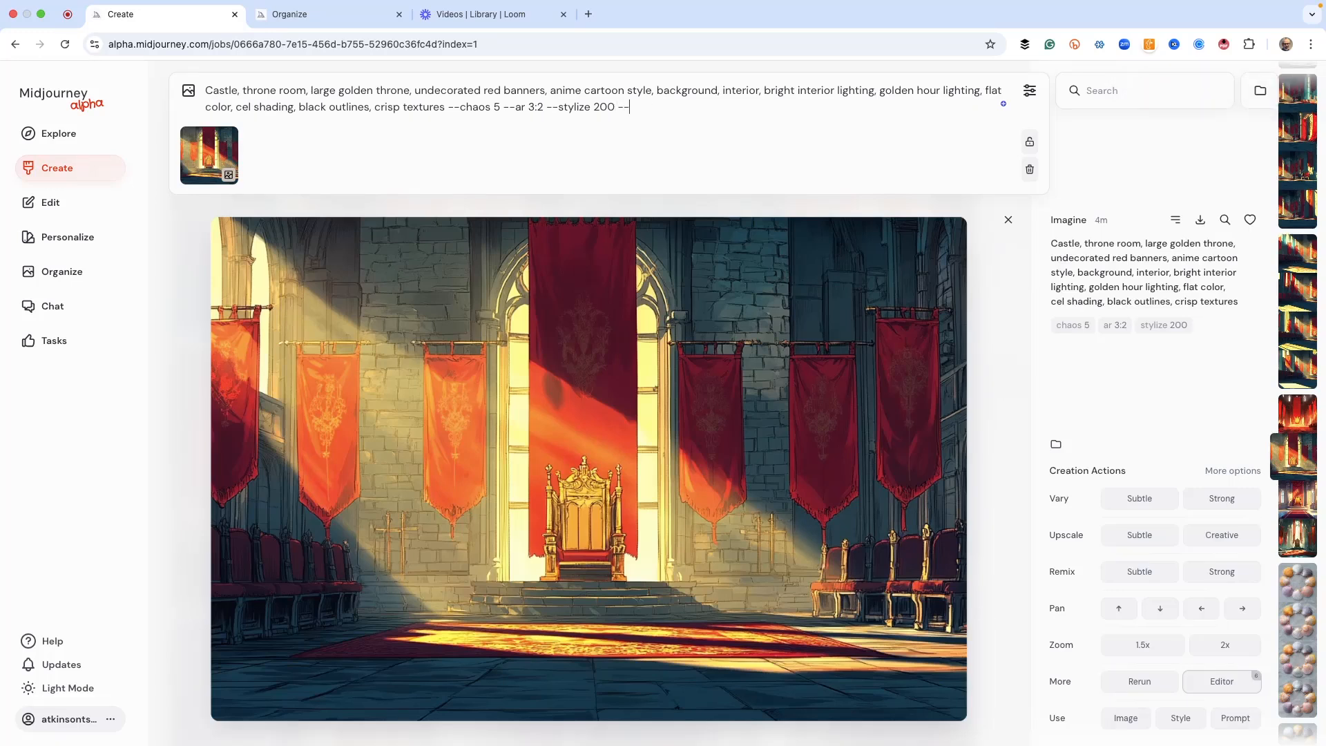
type("--seed")
key("super+v")
Step: Replace "throne room, large golden throne" in the prompt with "King's bed chamber, massive oak bed" and submit it
left_click_drag(410, 91, 240, 96)
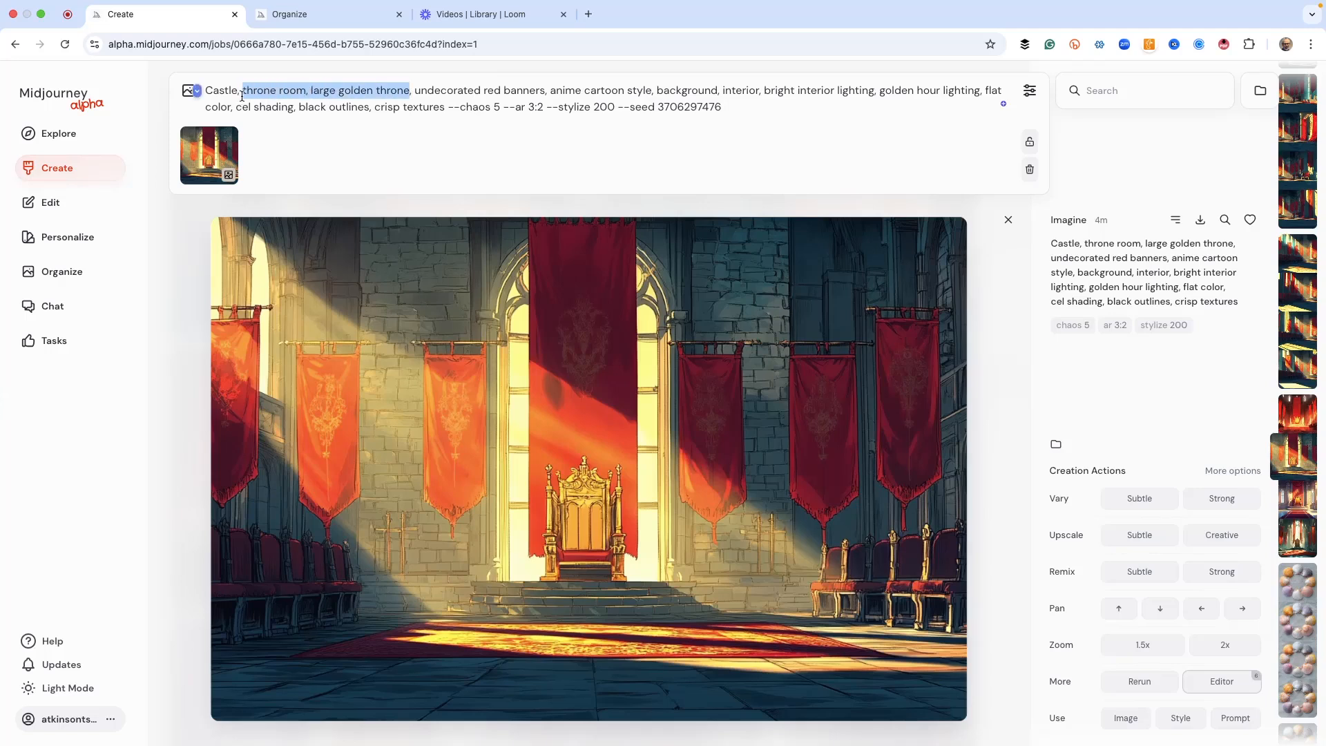
type("King's b")
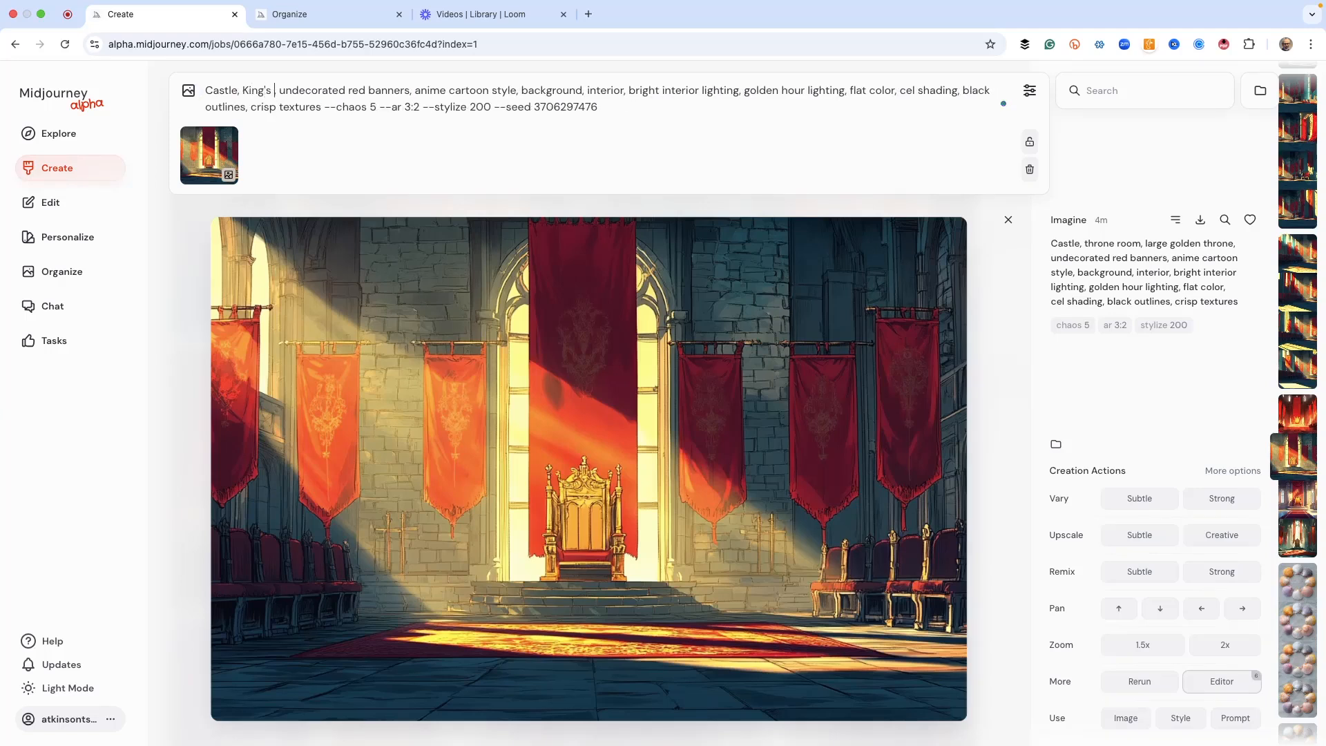
type("ed chamber")
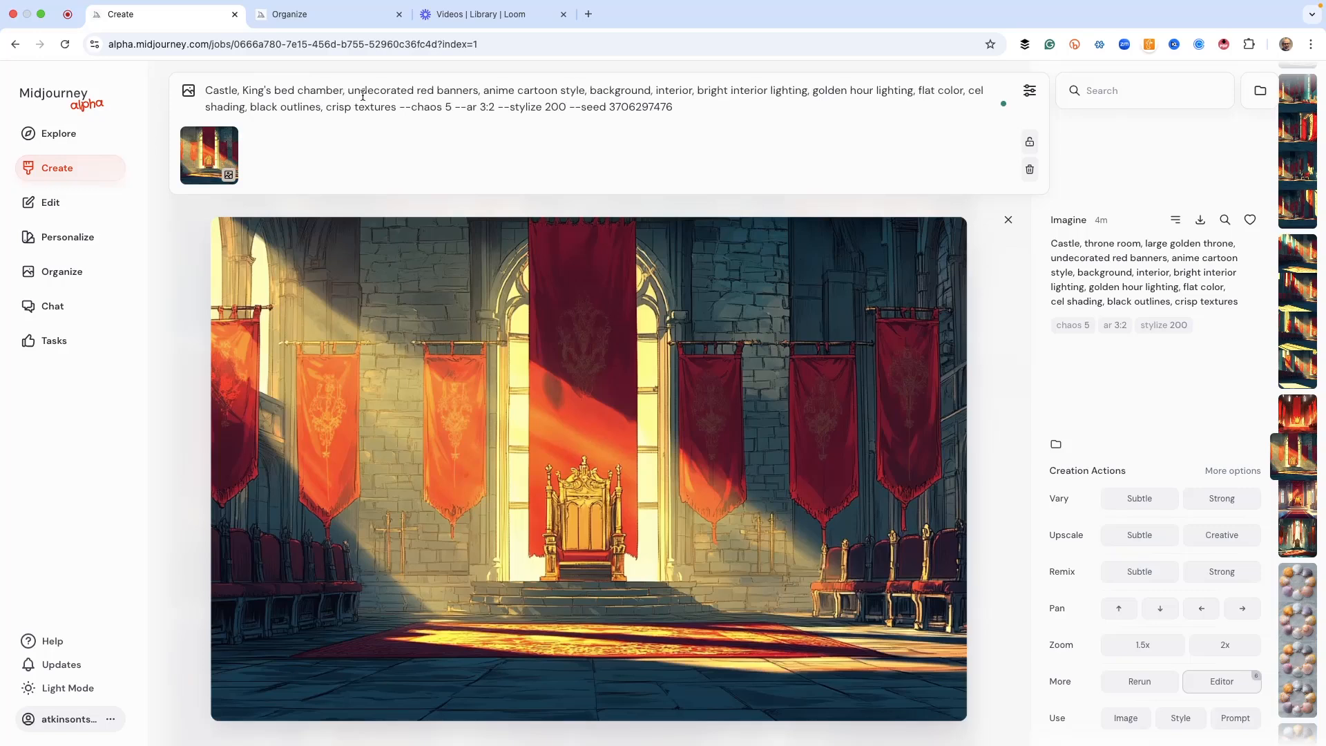
type(", massiv")
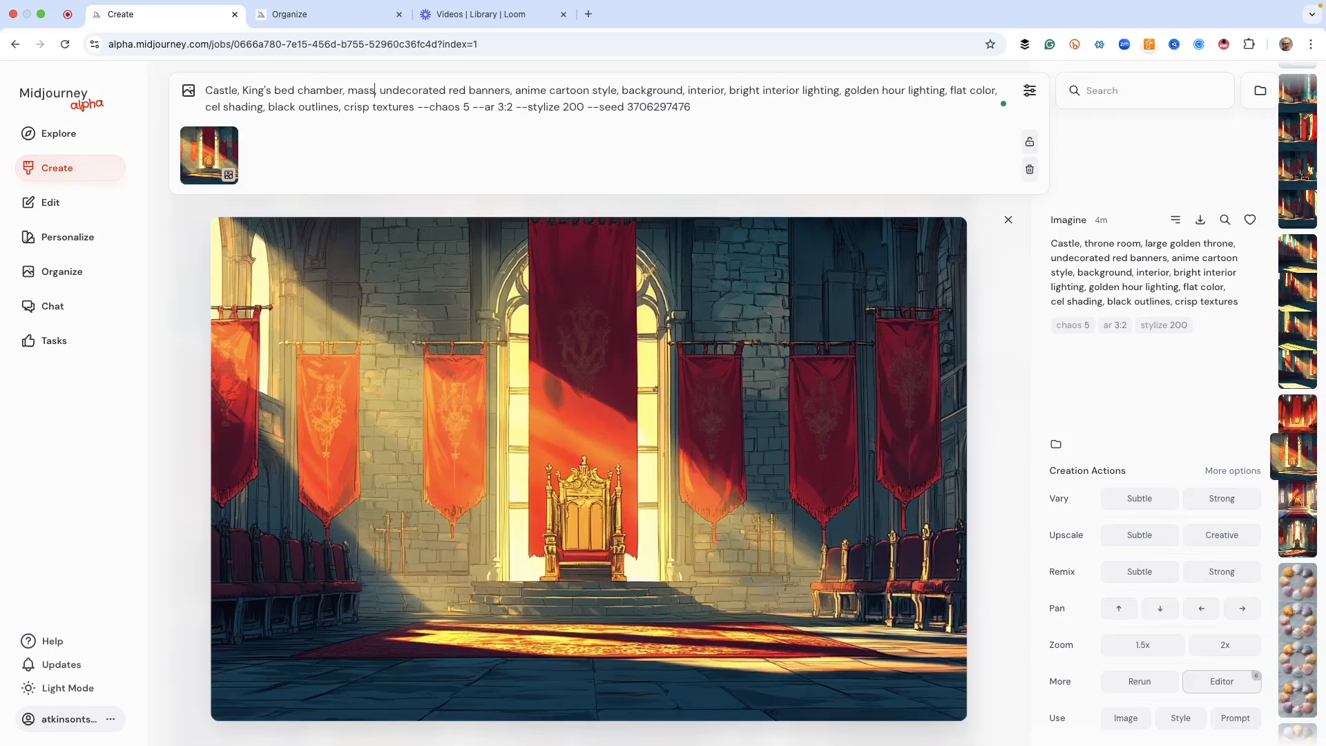
type("e oak be")
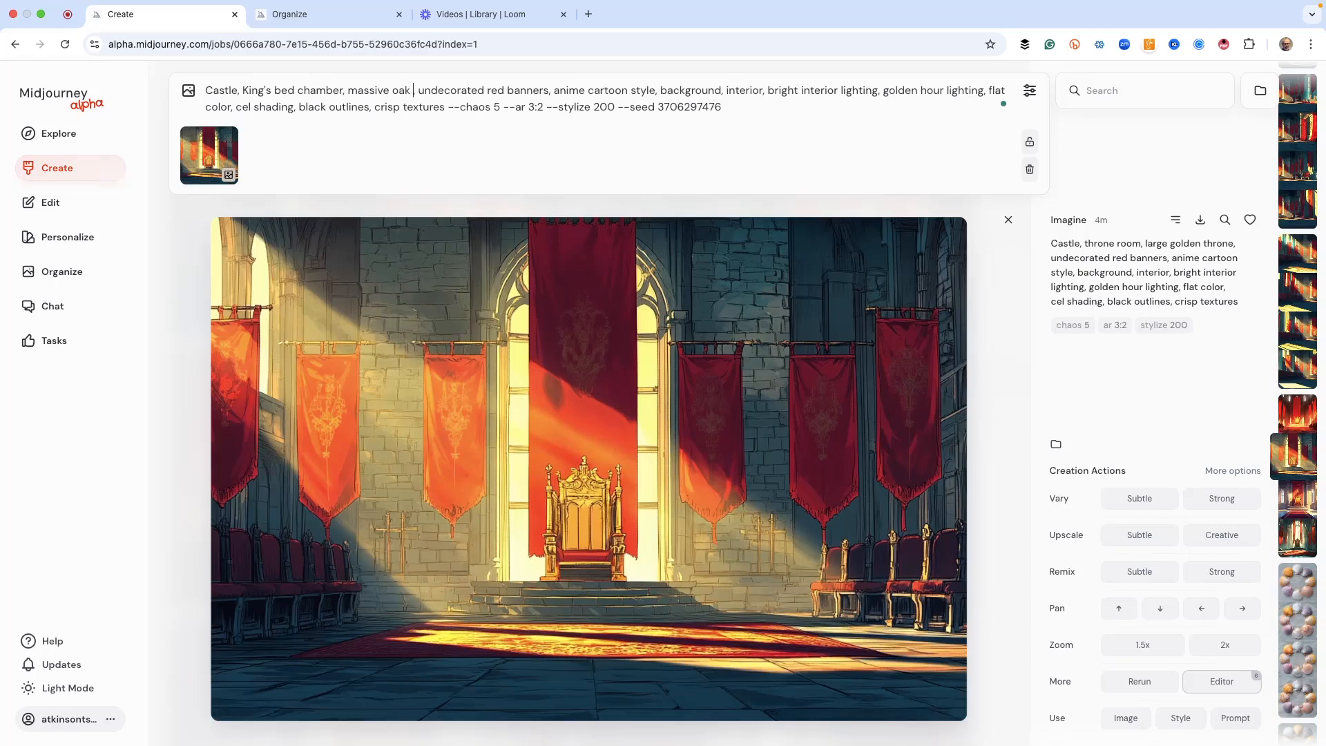
type("d")
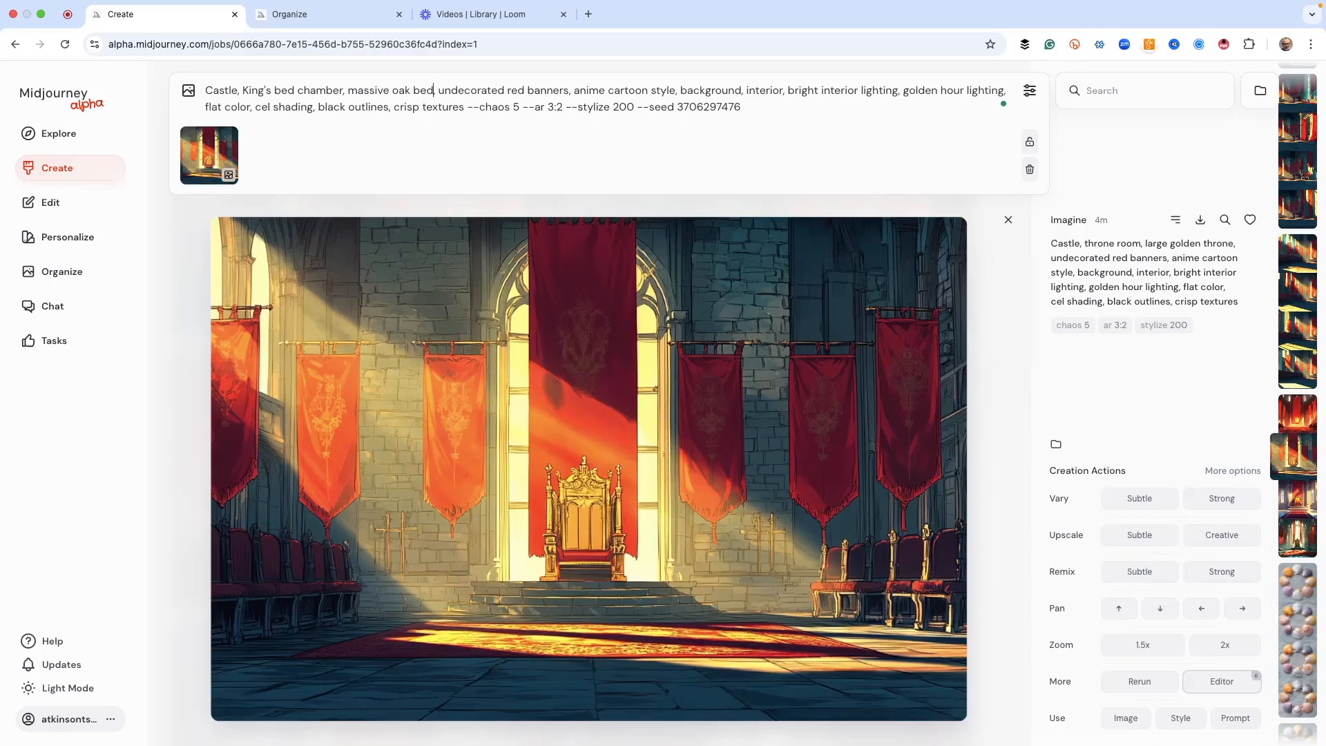
mouse_move(230, 142)
key("Return")
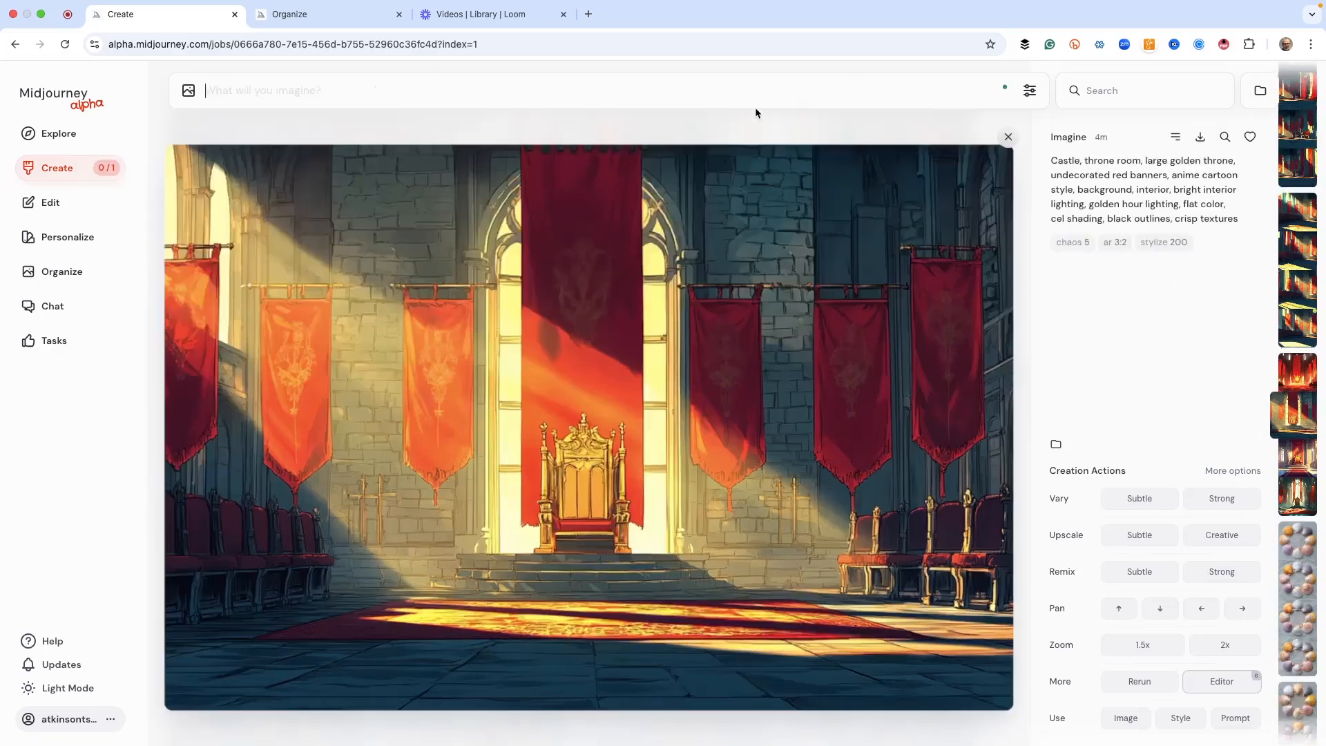
Step: Reuse the original throne room prompt without the reference image, append --seed with the copied seed, and submit it
left_click(1248, 723)
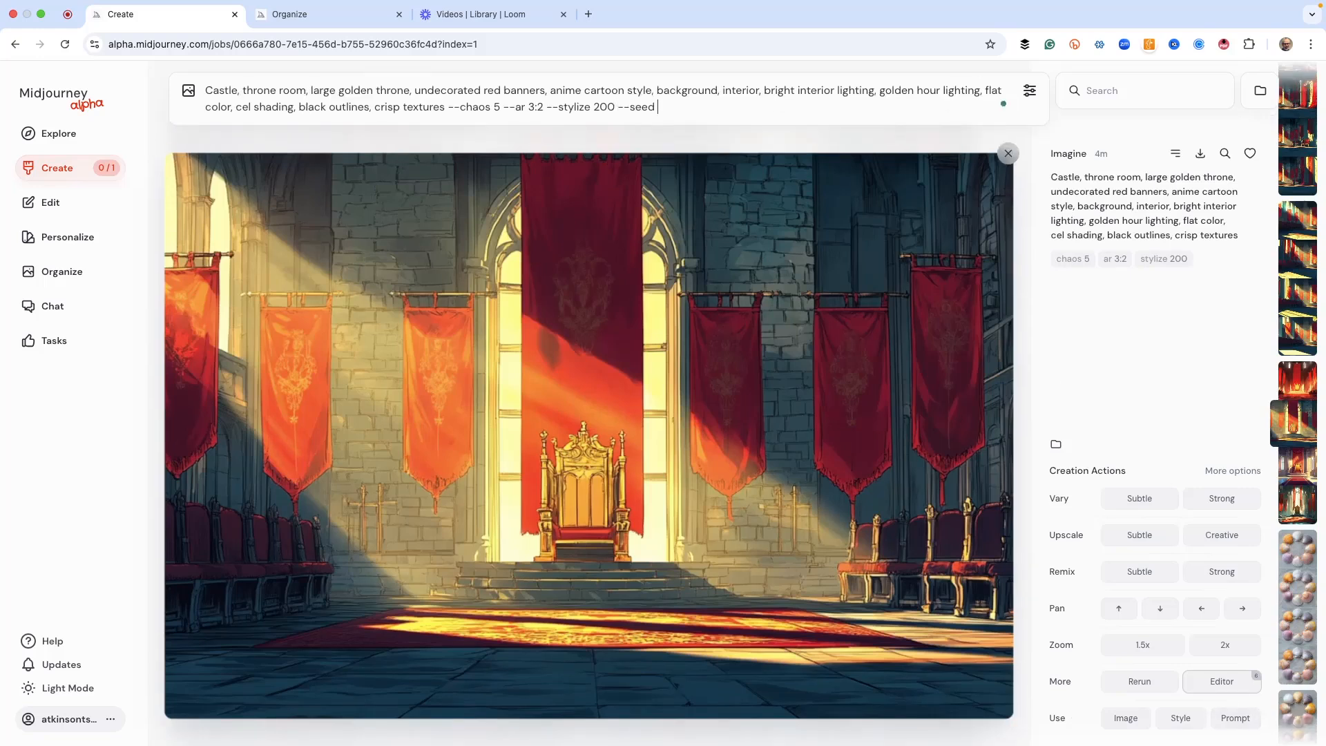
type("--seed")
key("super+v")
key("Return")
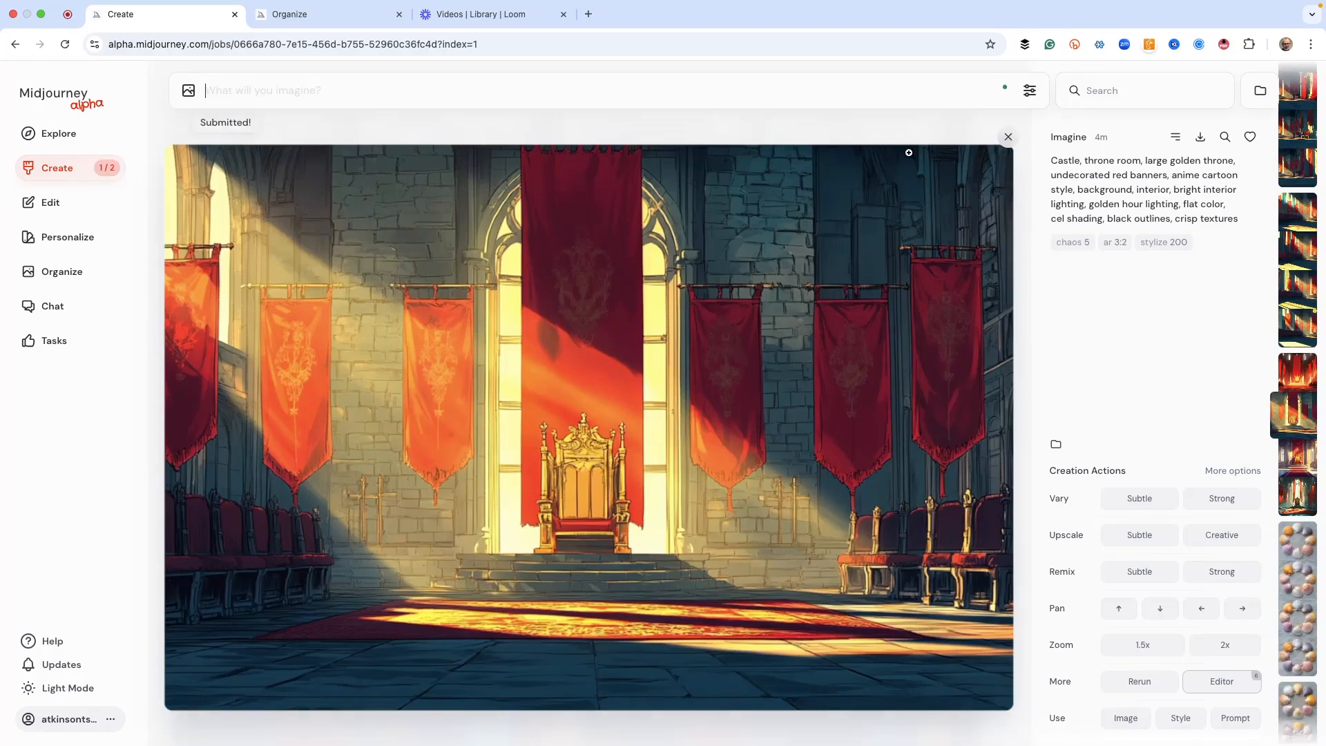
Step: Return to the created images and examine the King's bed chamber results alongside the seed-only throne room results
left_click(1008, 154)
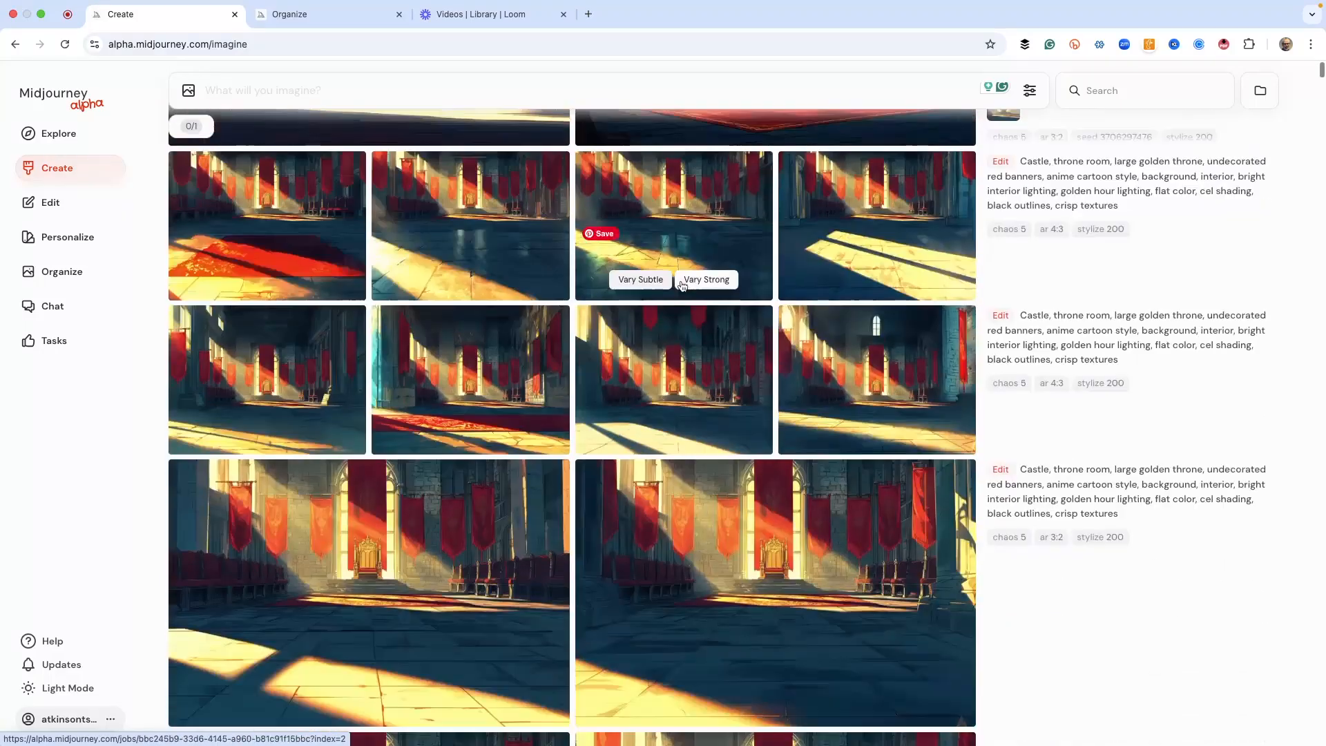
scroll(684, 286, "up", 4)
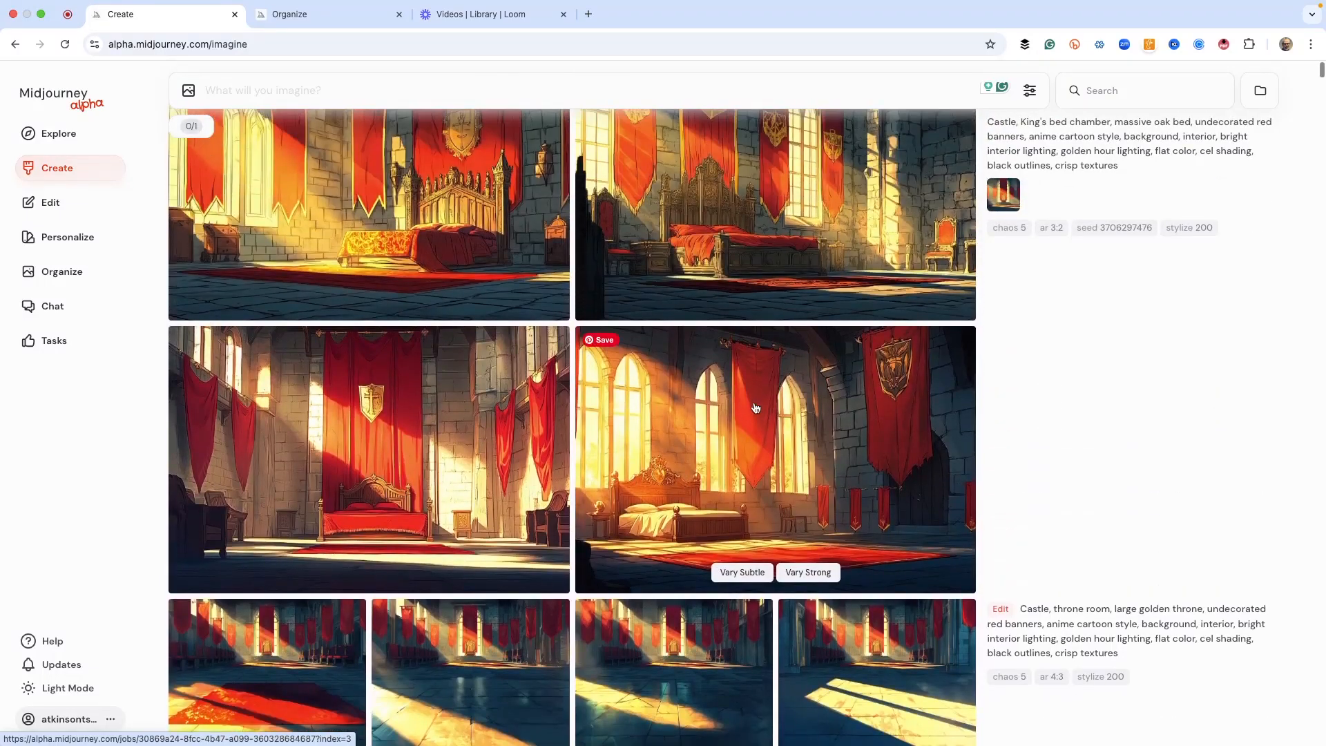
left_click(743, 431)
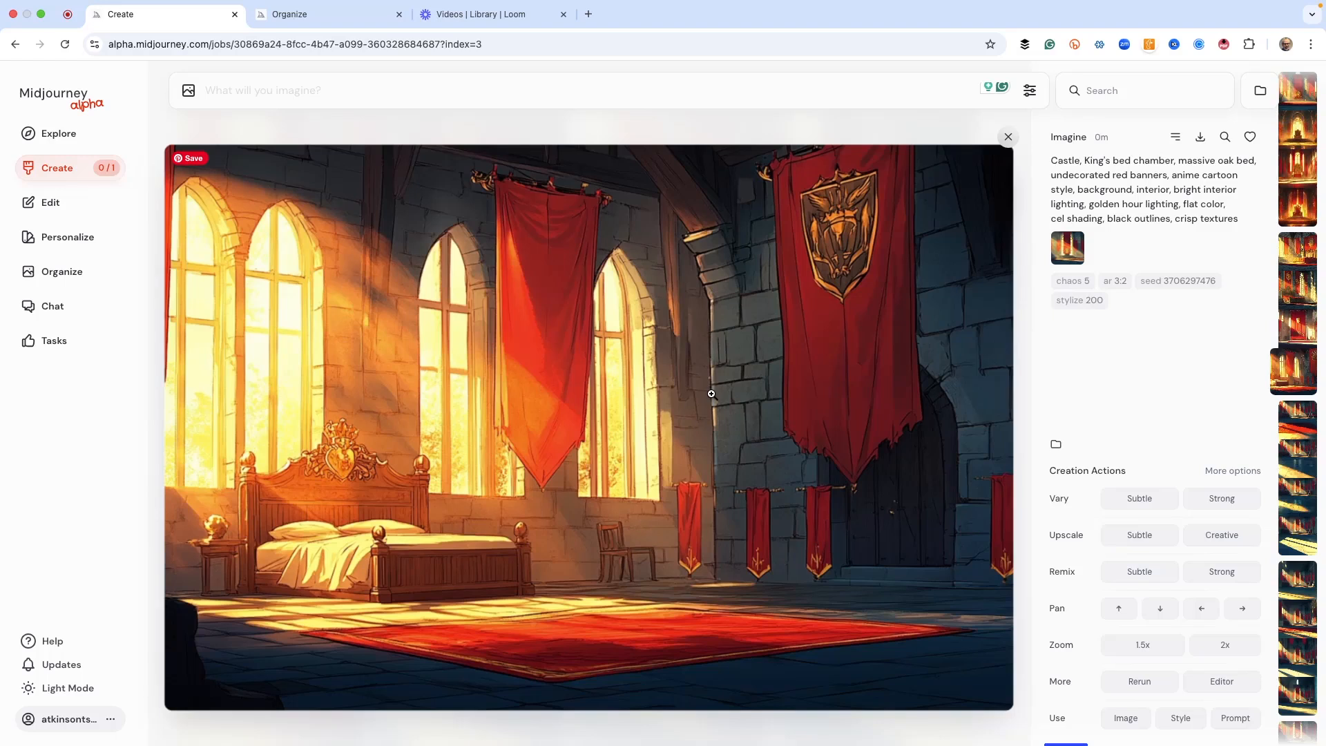
key("Left")
key("Left")
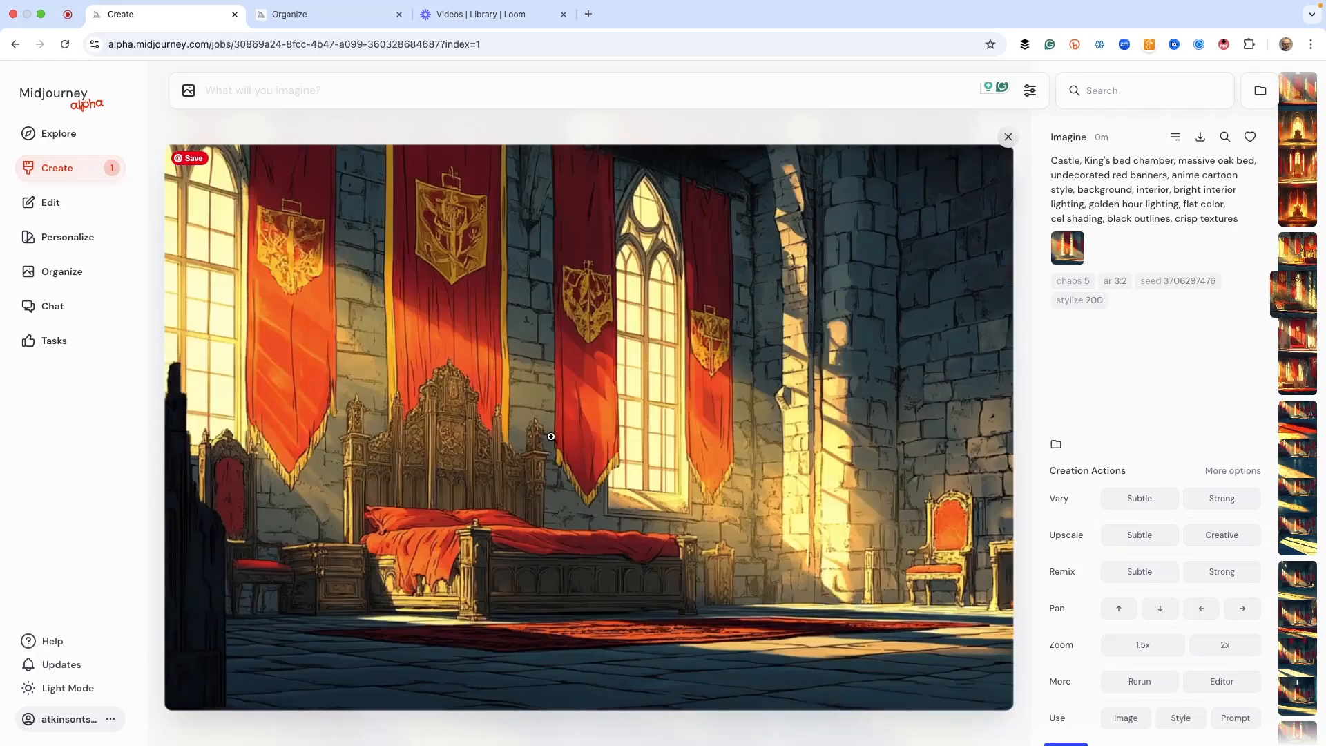
key("Left")
key("Left")
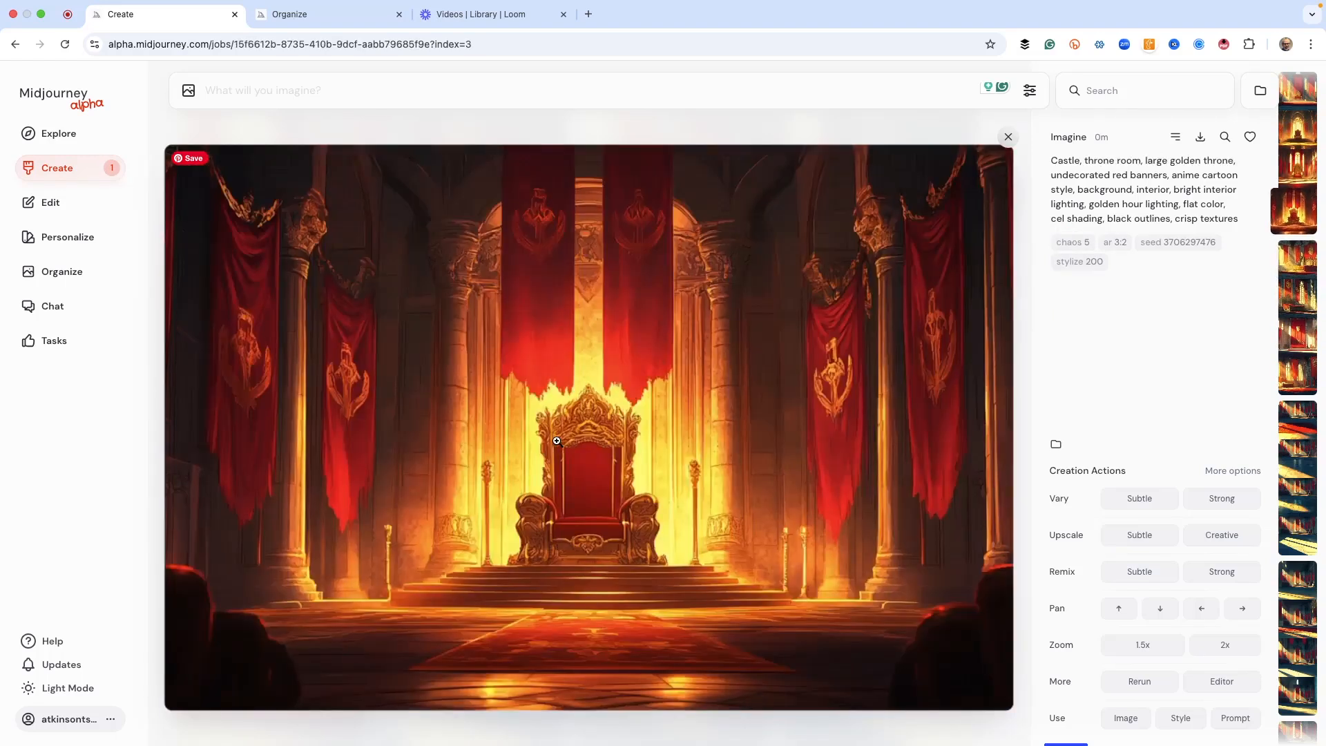
Step: Compare the seed-only throne room results with the King's bed chamber results made from the reference image and seed
key("Right")
key("Left")
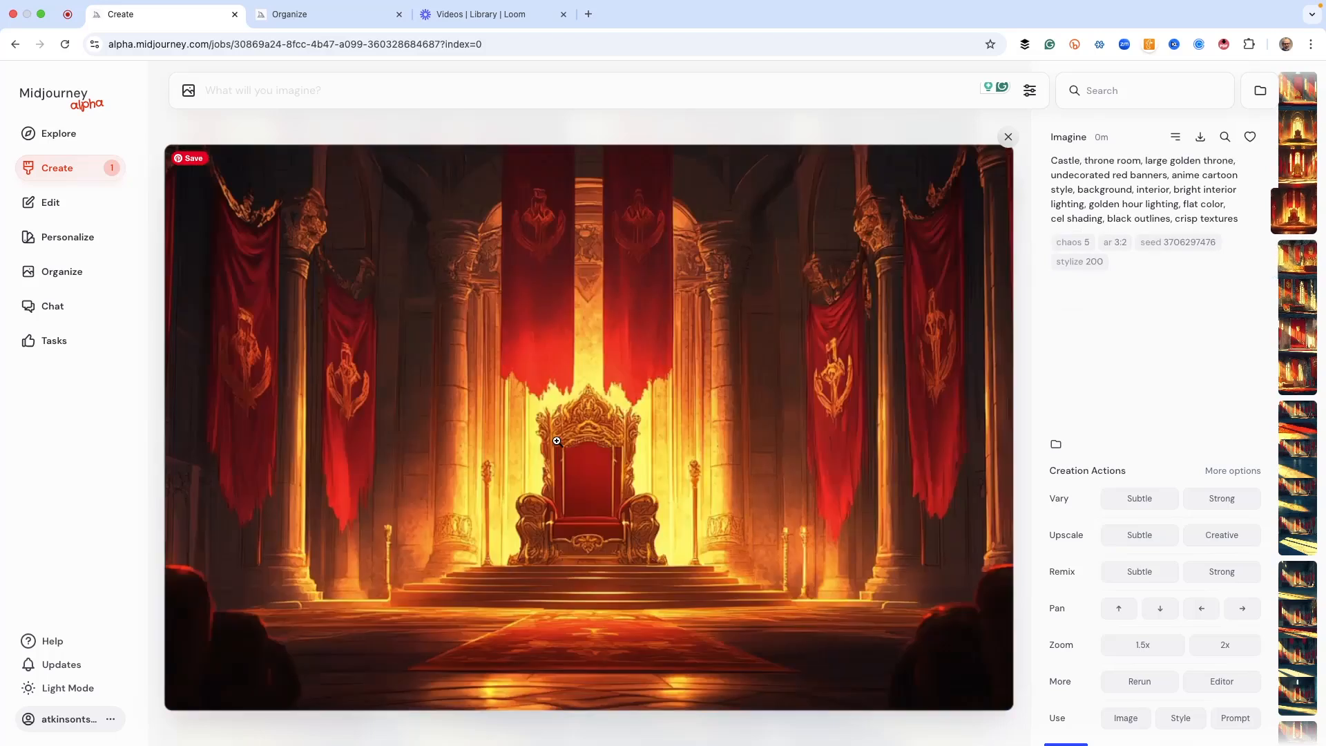
key("Left")
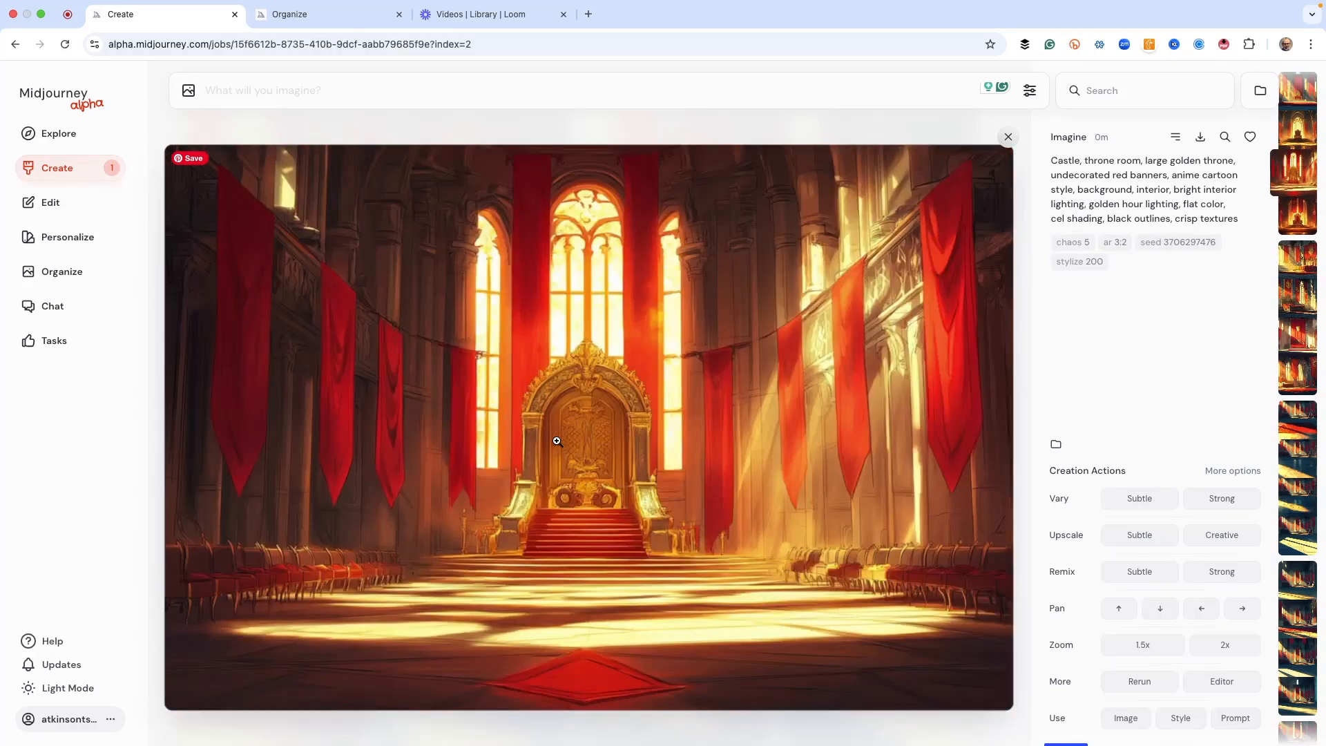
key("Left")
key("Right")
key("Right")
key("Right")
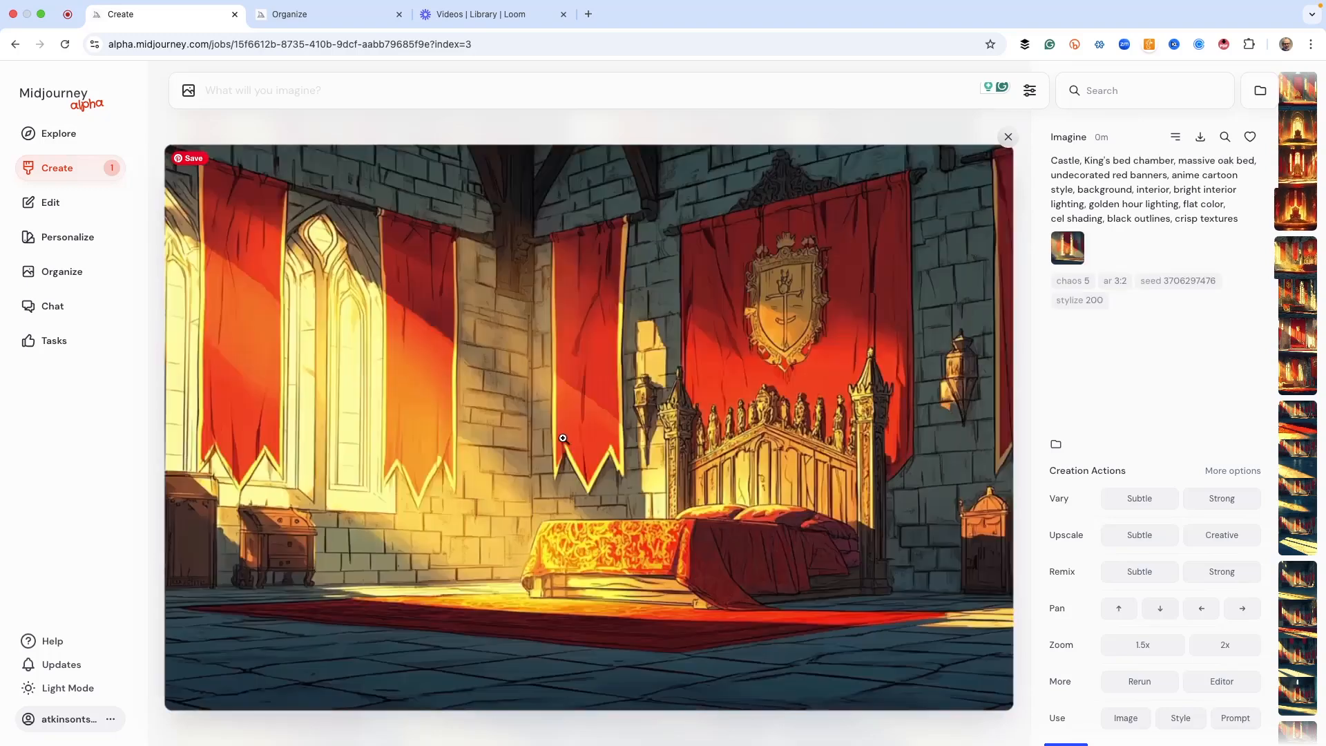
key("Right")
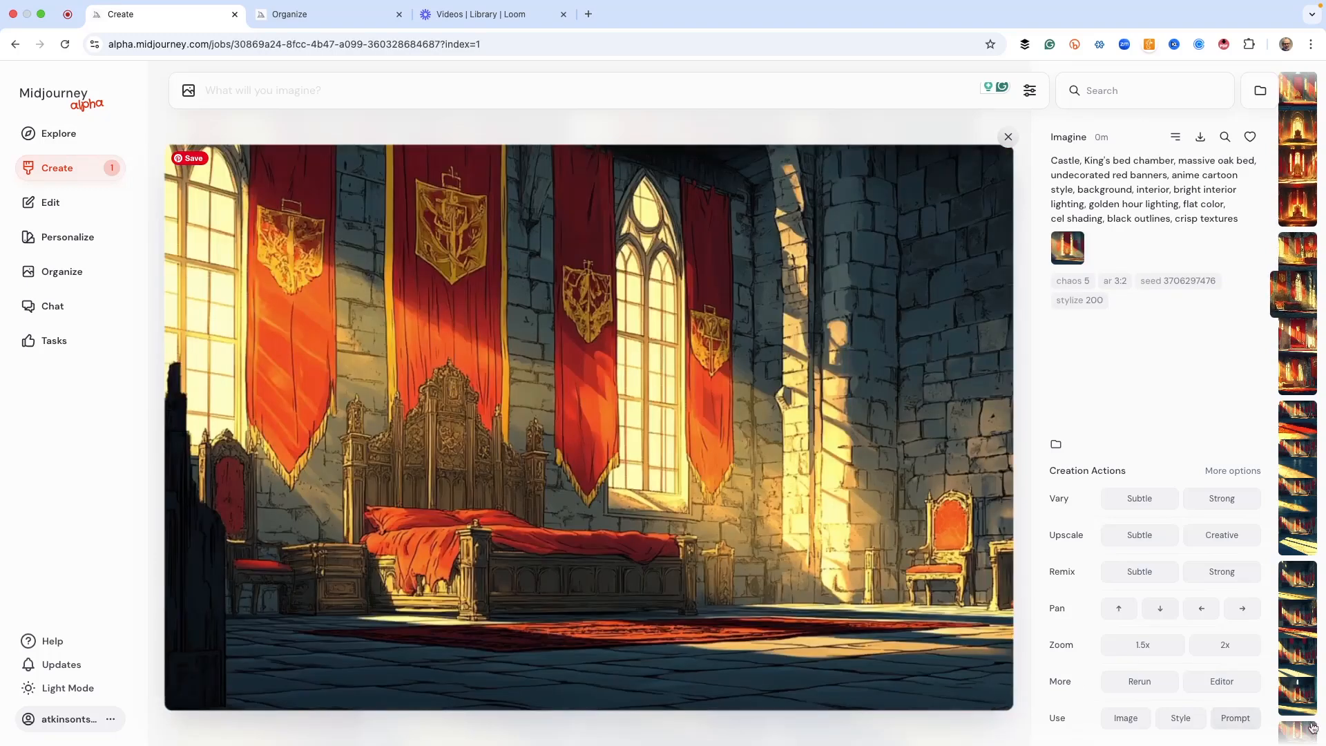
Step: Reuse the King's bed chamber prompt with its seed, remove the reference image, and submit it
left_click(1236, 718)
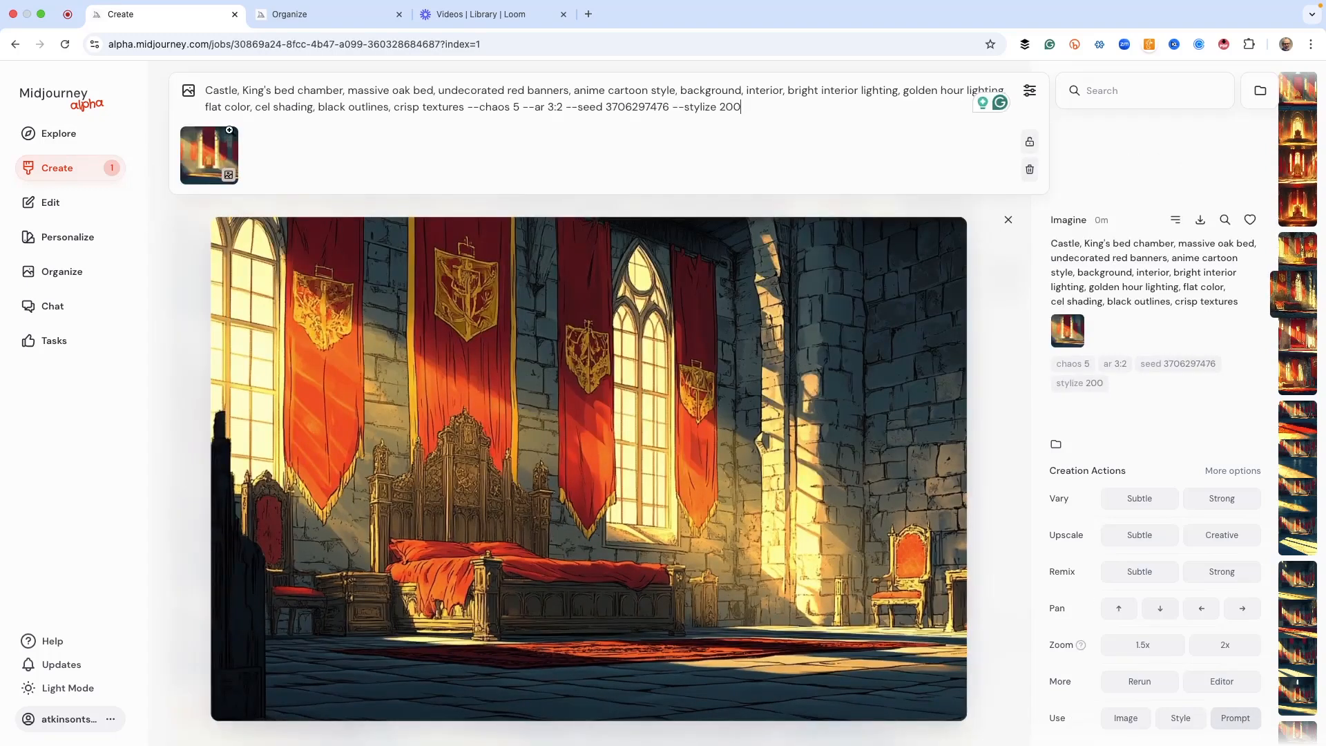
left_click(229, 140)
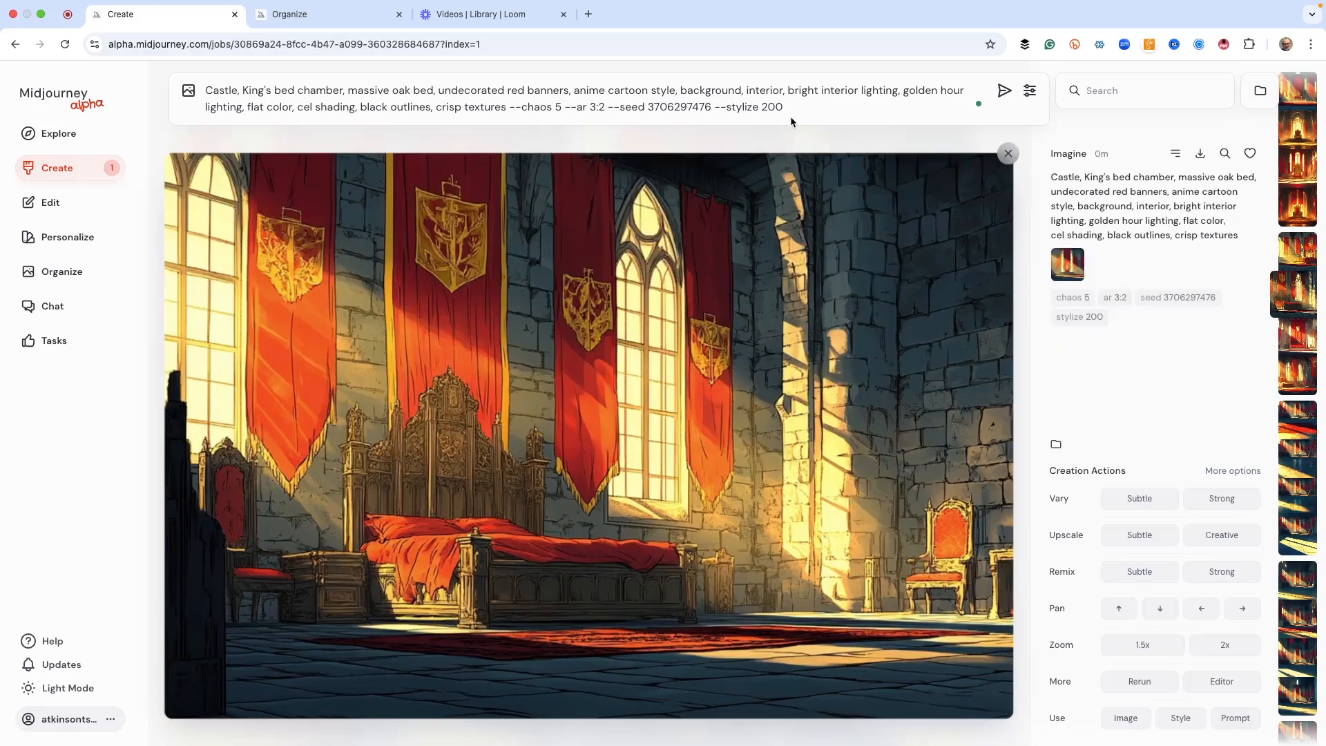
left_click(841, 104)
key("Return")
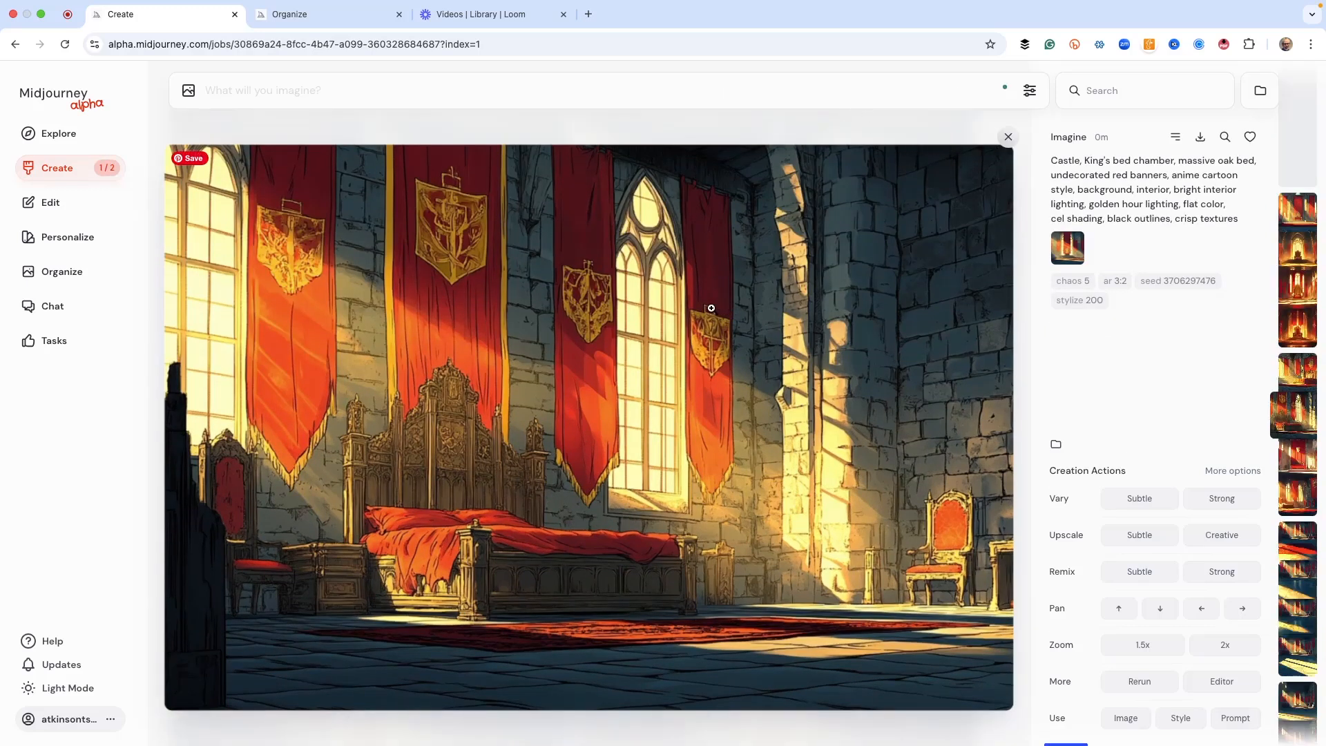
Step: Examine the new seed-only King's bed chamber images and compare their banners, walls, lighting and drawing style
key("Left")
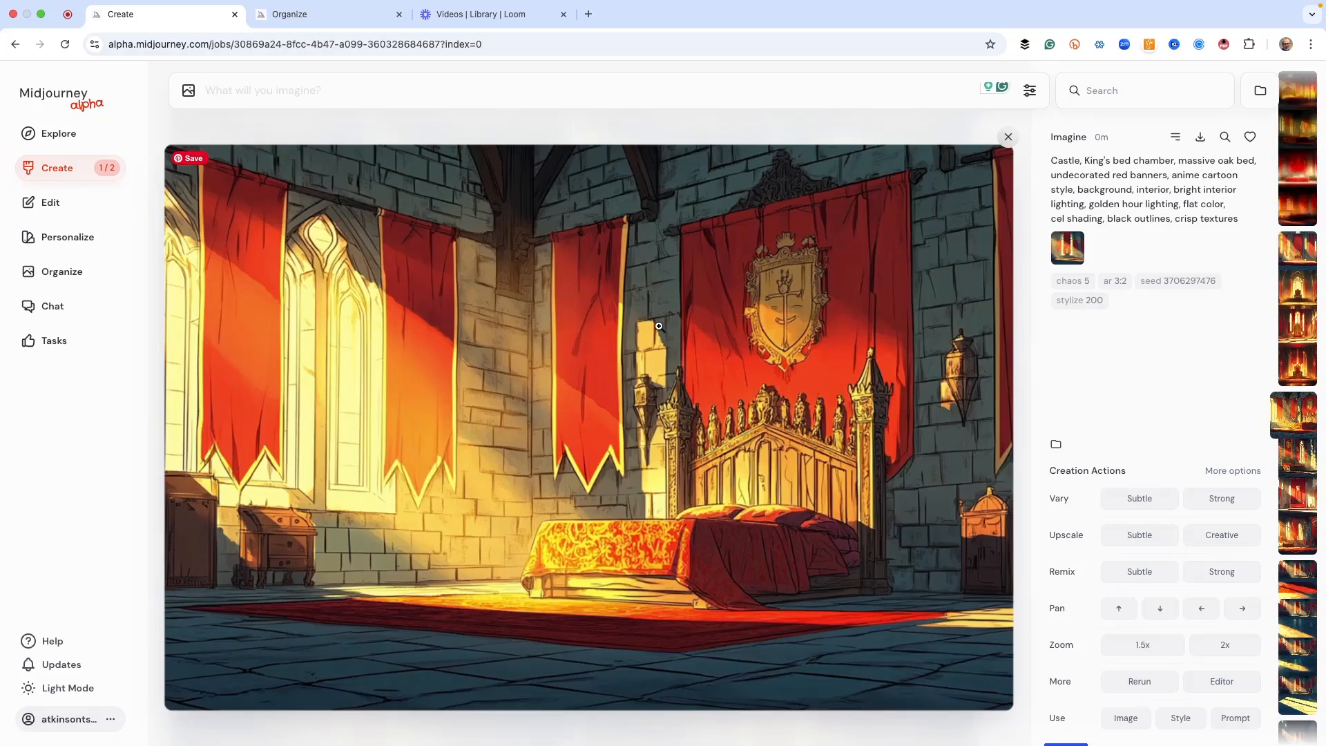
key("Left")
key("Left")
key("Left")
key("Left")
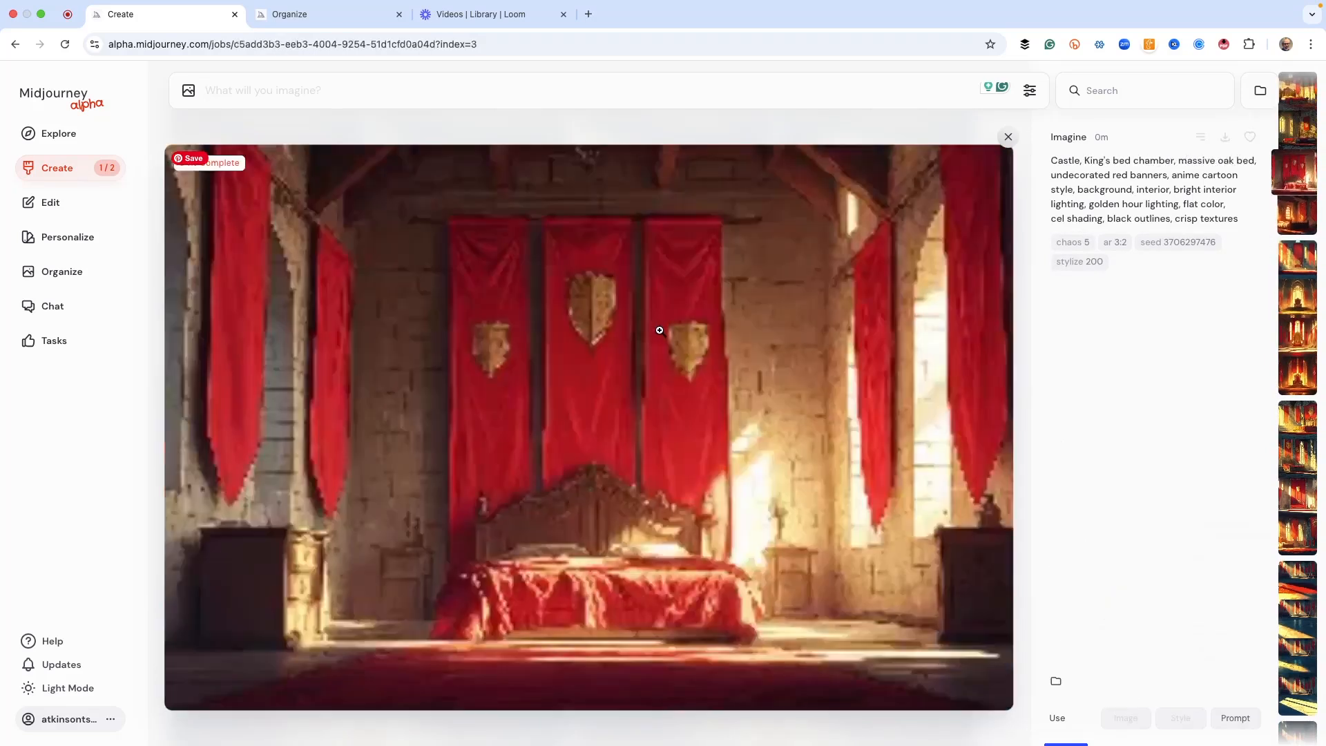
key("Left")
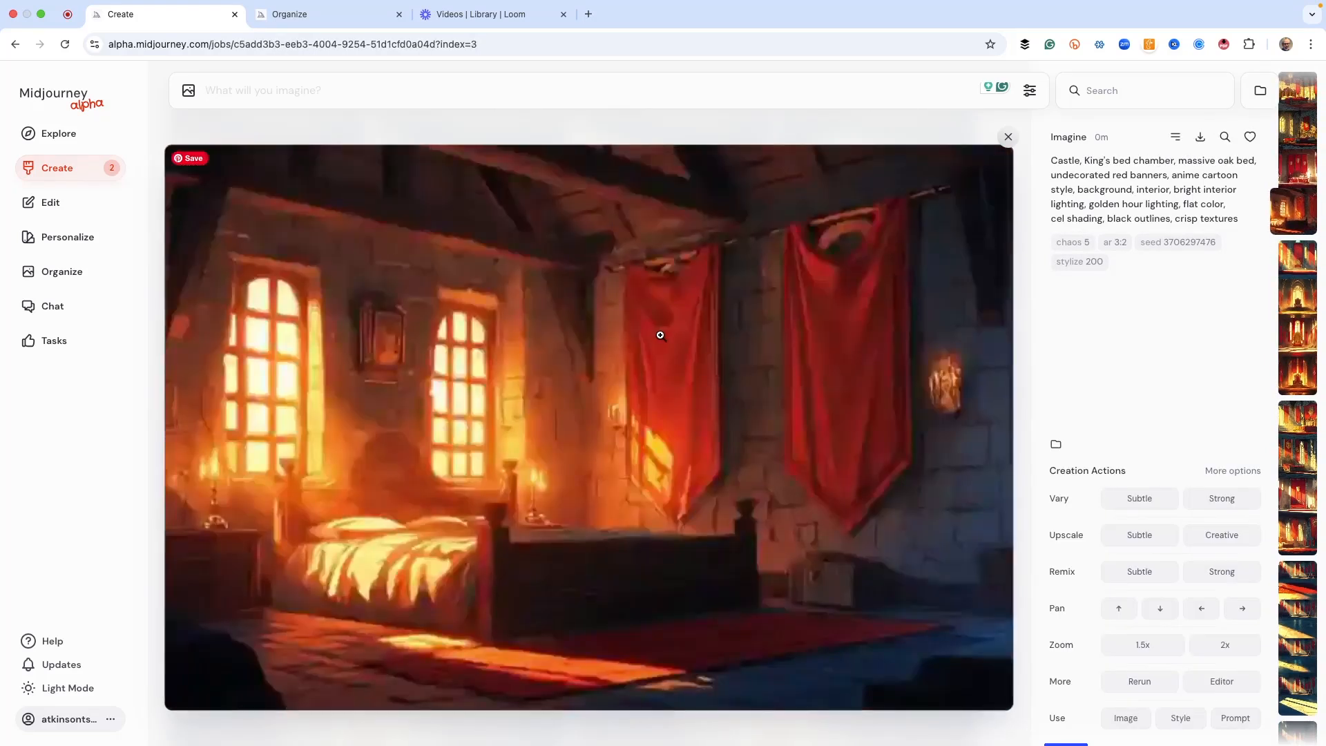
key("Right")
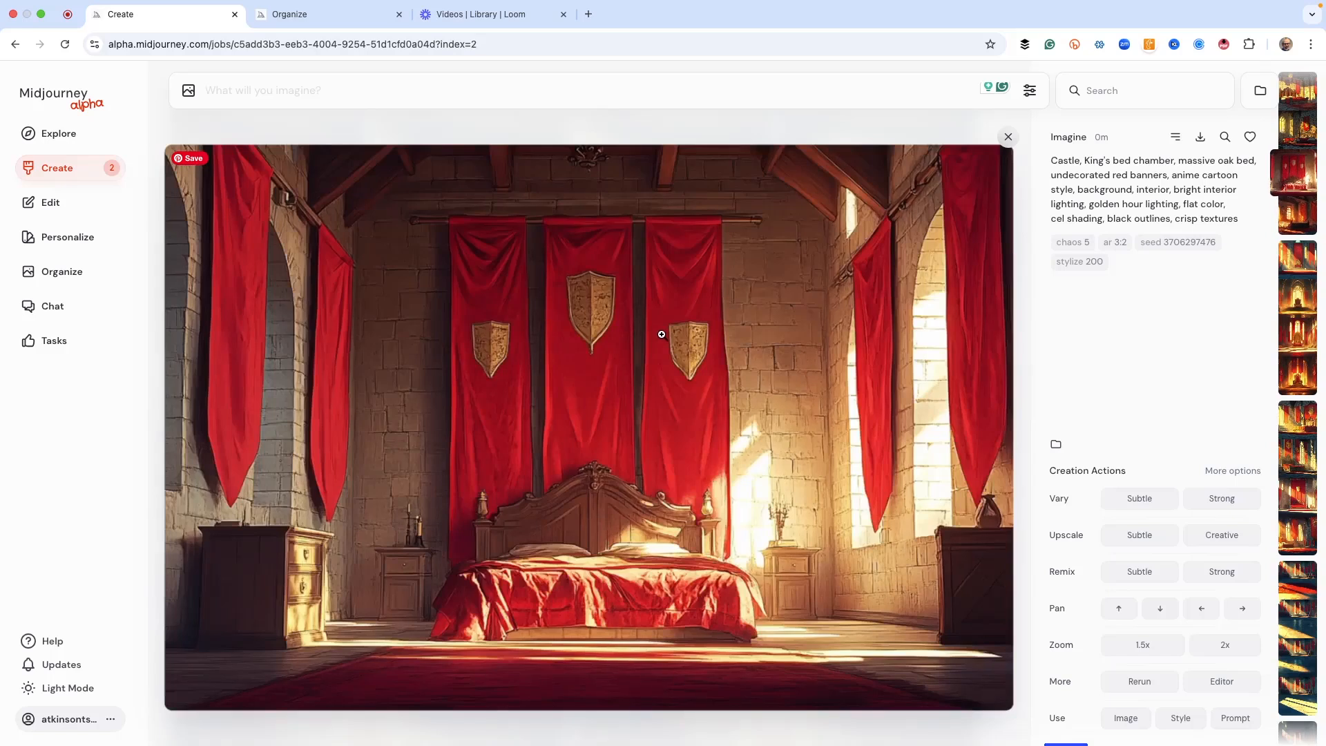
key("Left")
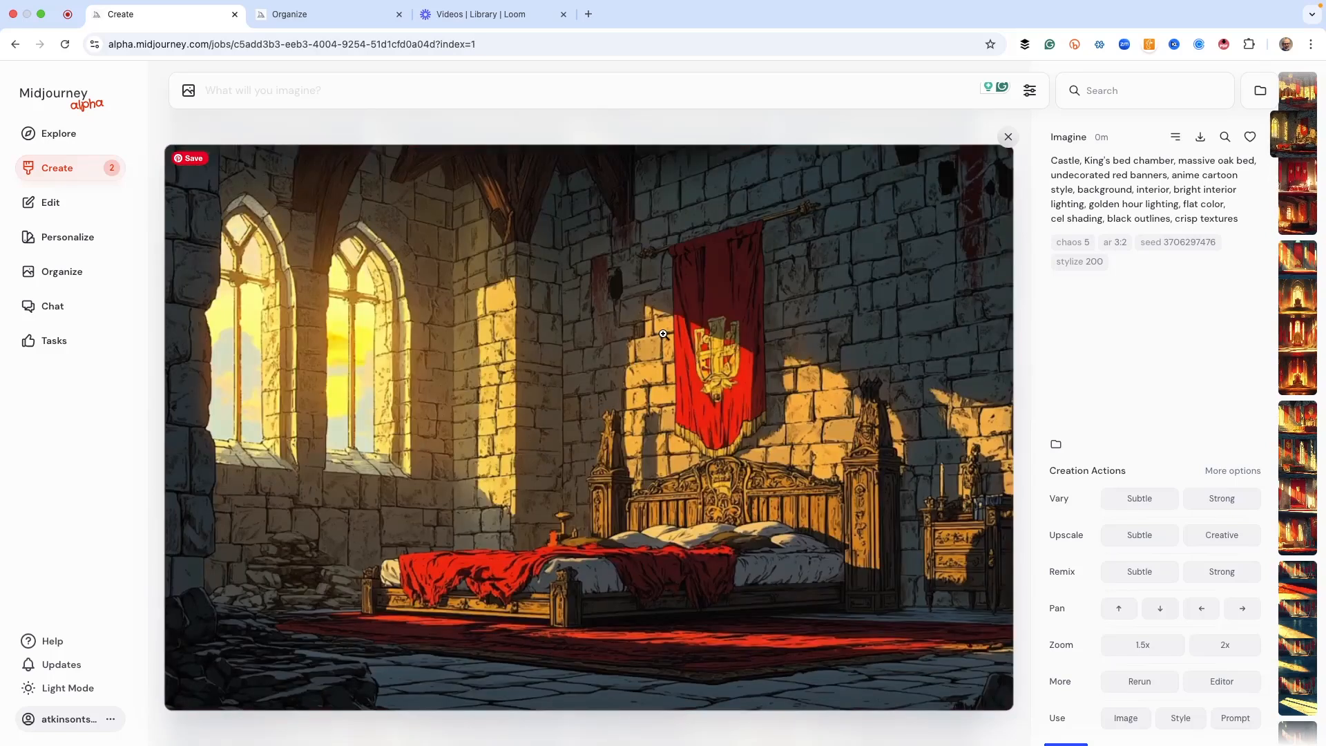
key("Left")
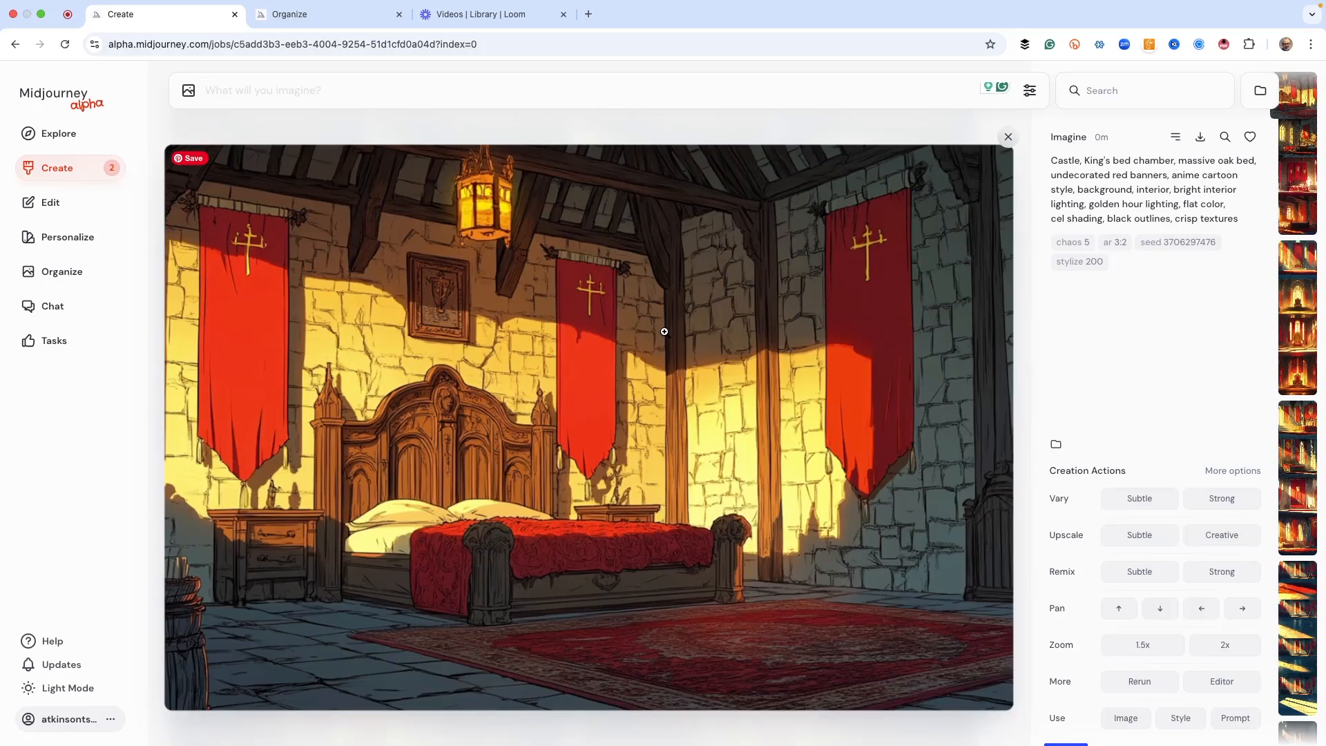
key("Right")
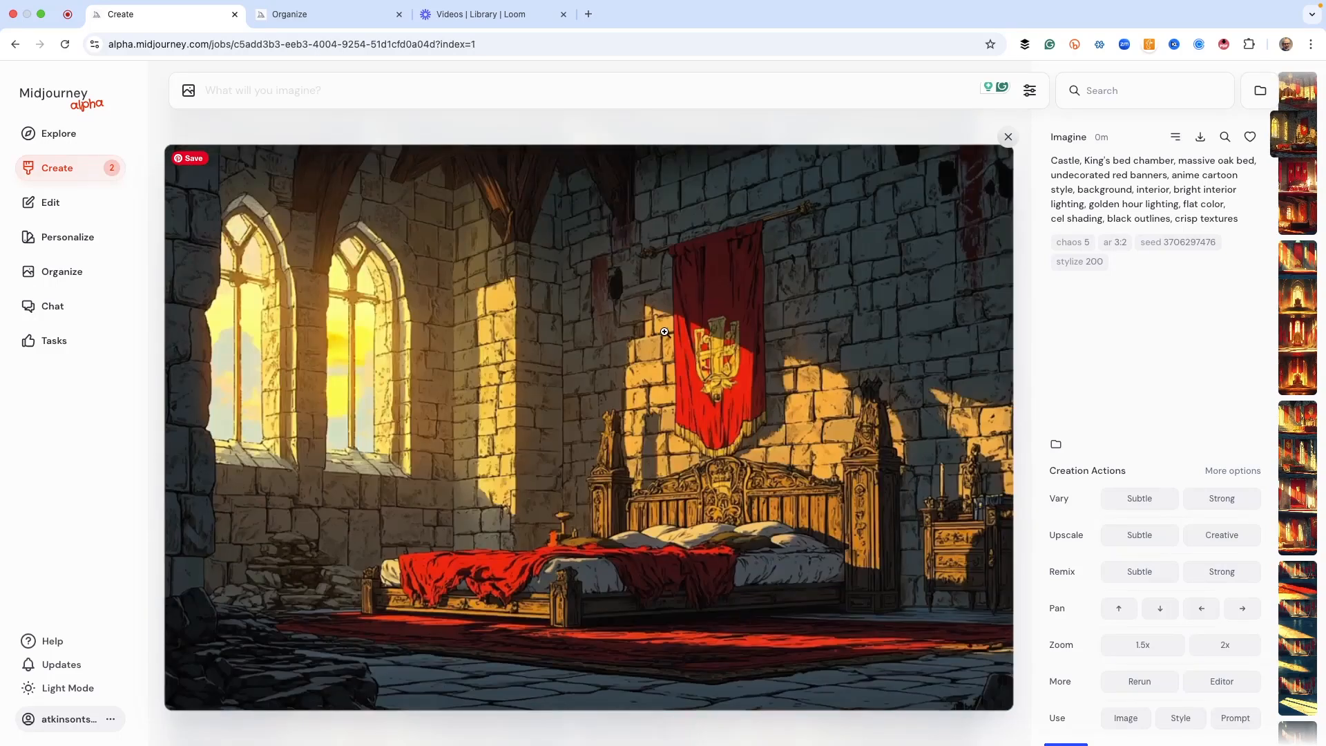
key("Left")
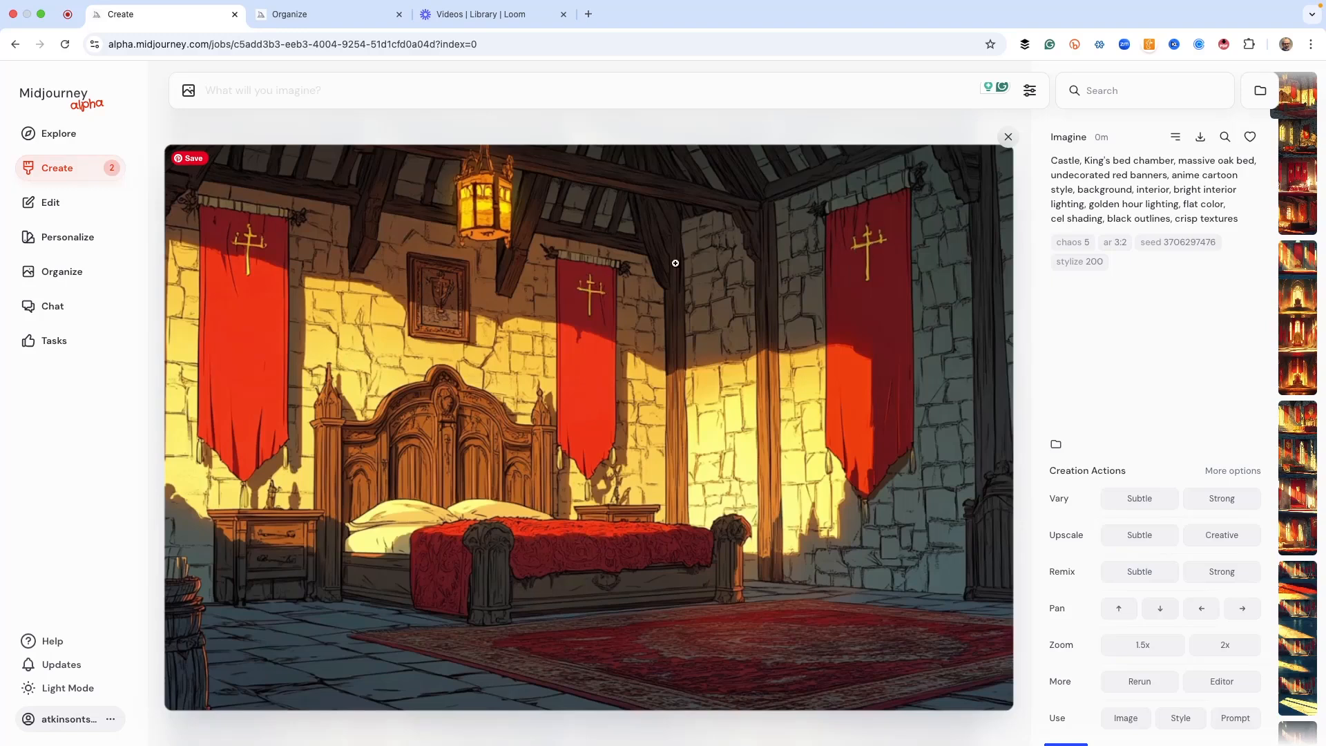
key("Right")
key("Right")
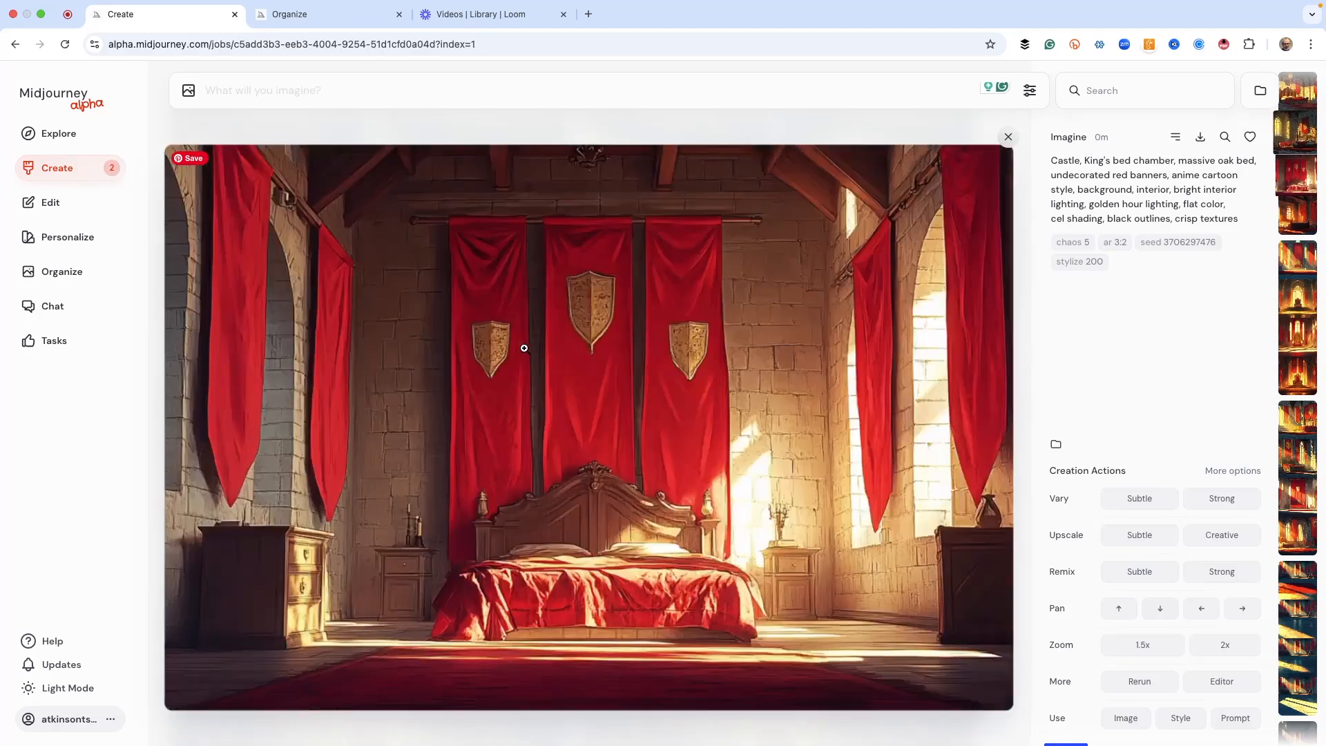
Step: Open the candlelit bed chamber with two hanging banners in the Editor, shrink it against the canvas's left edge at mid-height, and submit
key("Right")
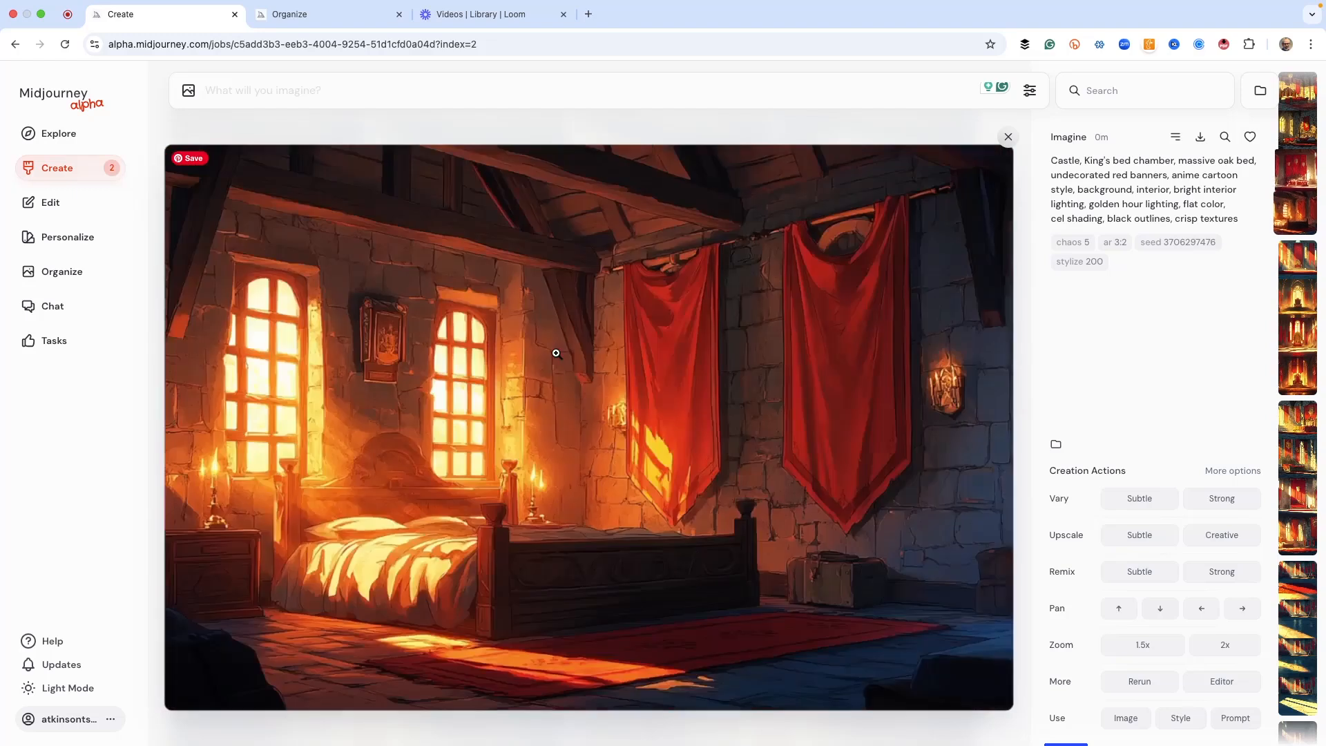
key("Right")
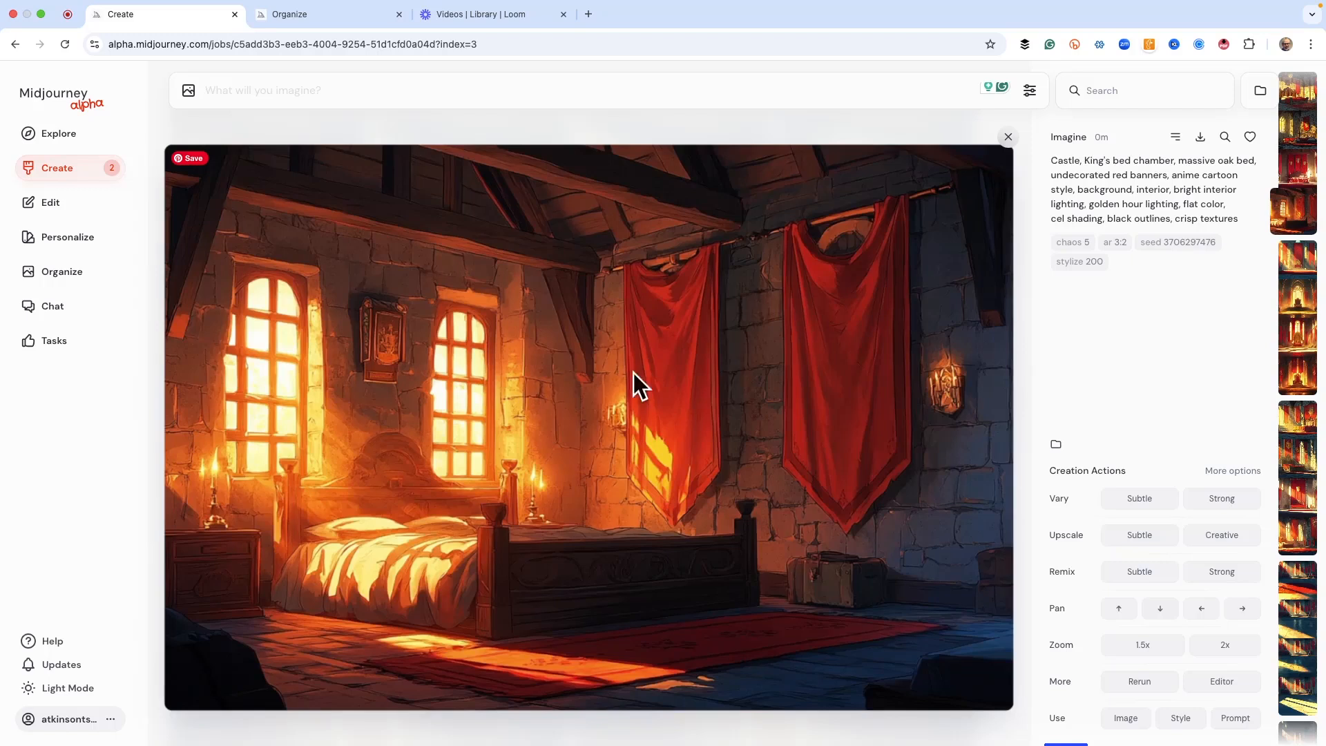
left_click(1216, 682)
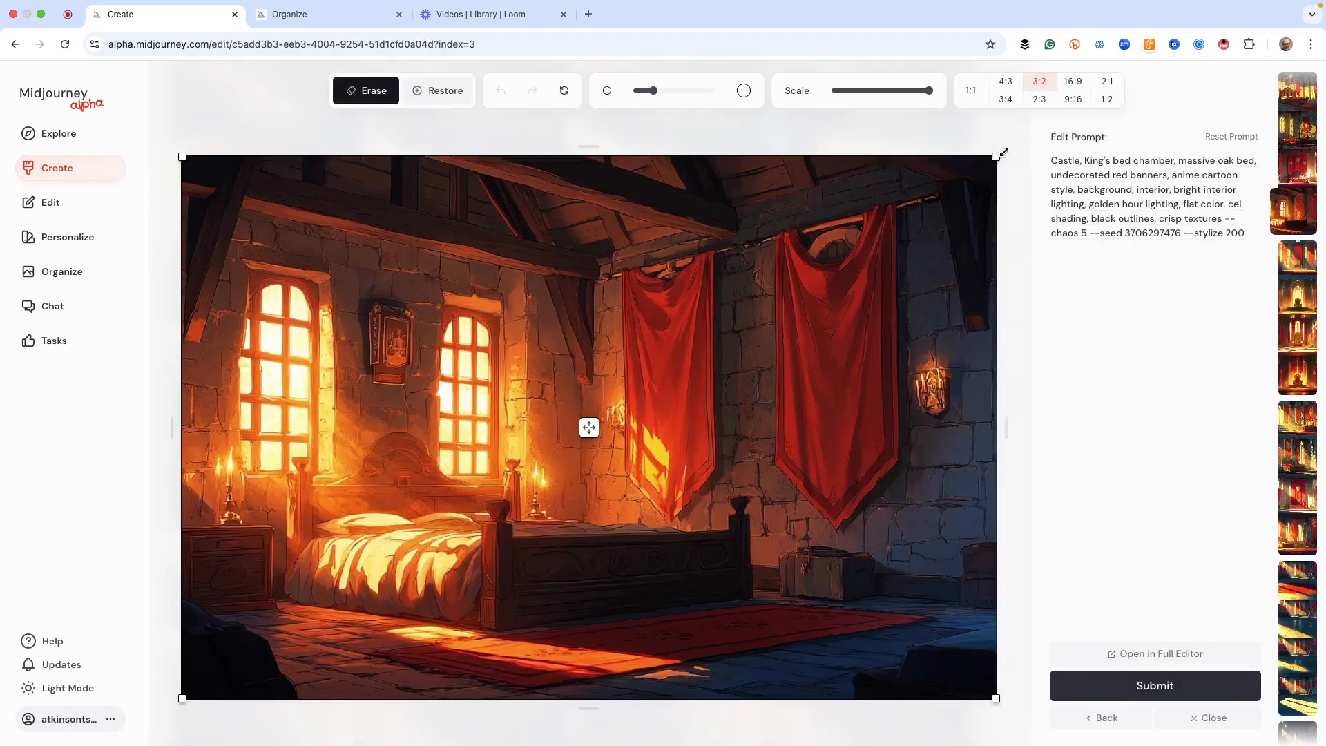
left_click_drag(993, 158, 683, 364)
left_click_drag(432, 532, 432, 428)
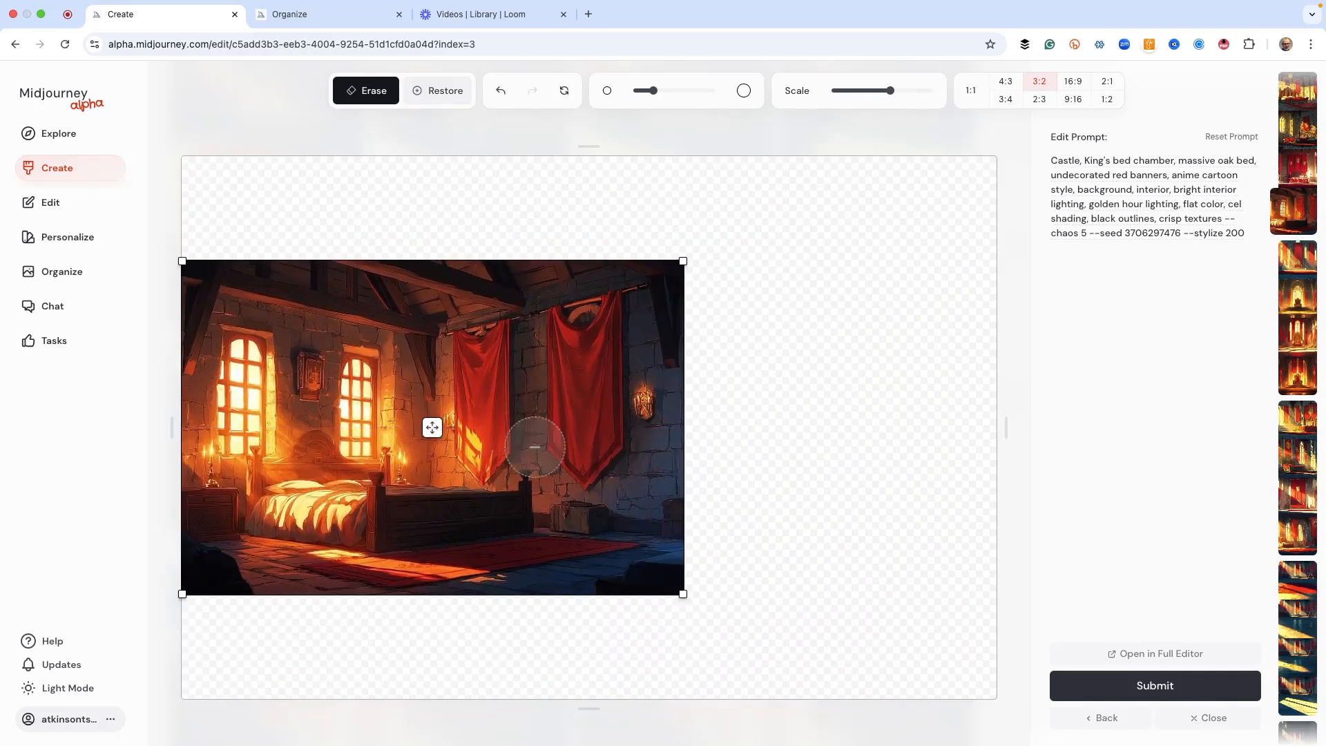
left_click(1178, 685)
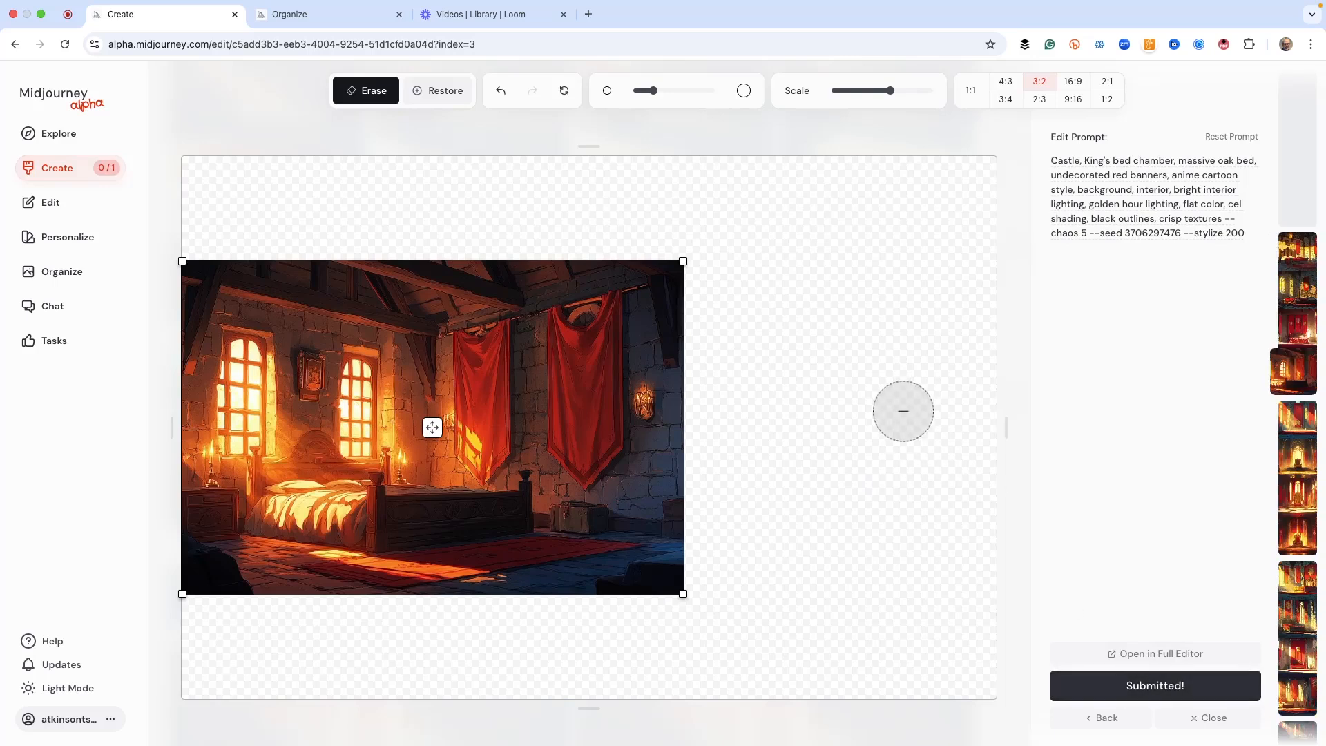
Step: Submit further expansions with the reduced bed chamber image placed at the canvas's right, bottom and top edges
left_click_drag(431, 427, 758, 428)
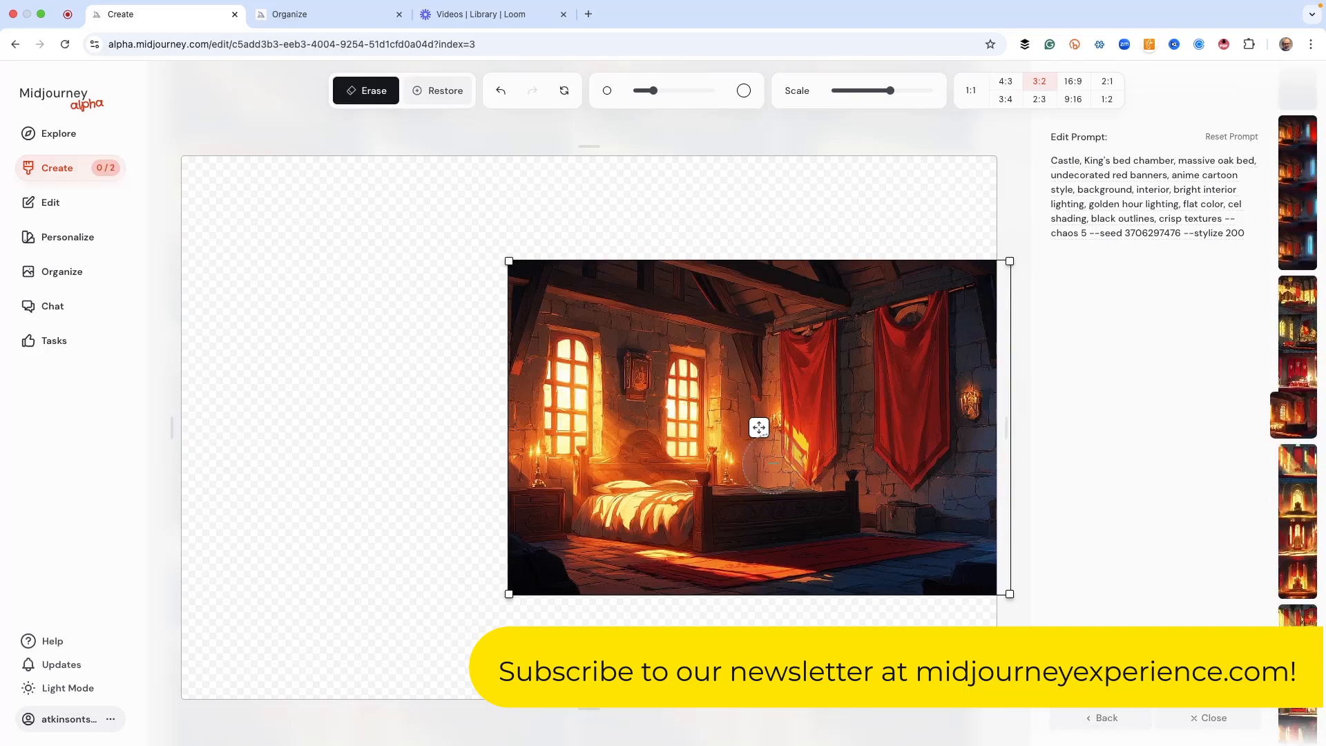
left_click_drag(759, 428, 606, 277)
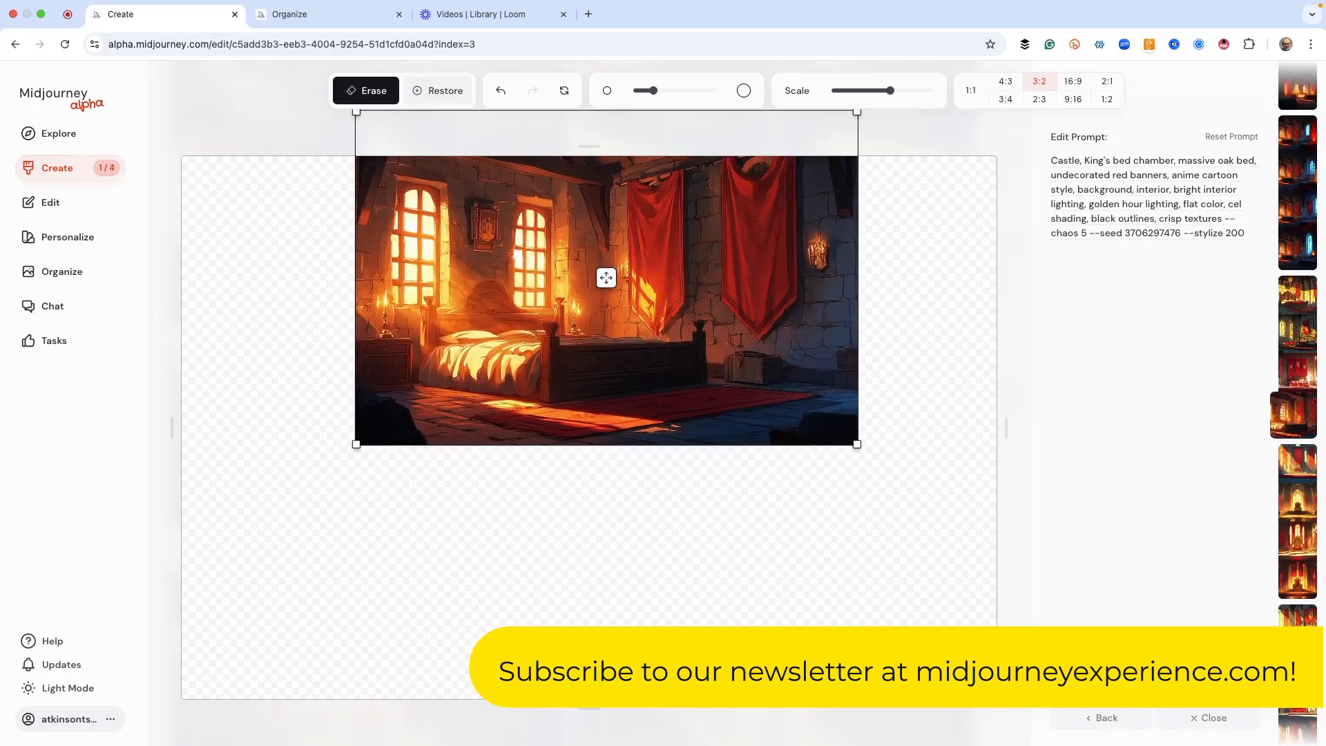
Step: Return to the created images and examine the bed chamber versions expanded toward the right
left_click(56, 168)
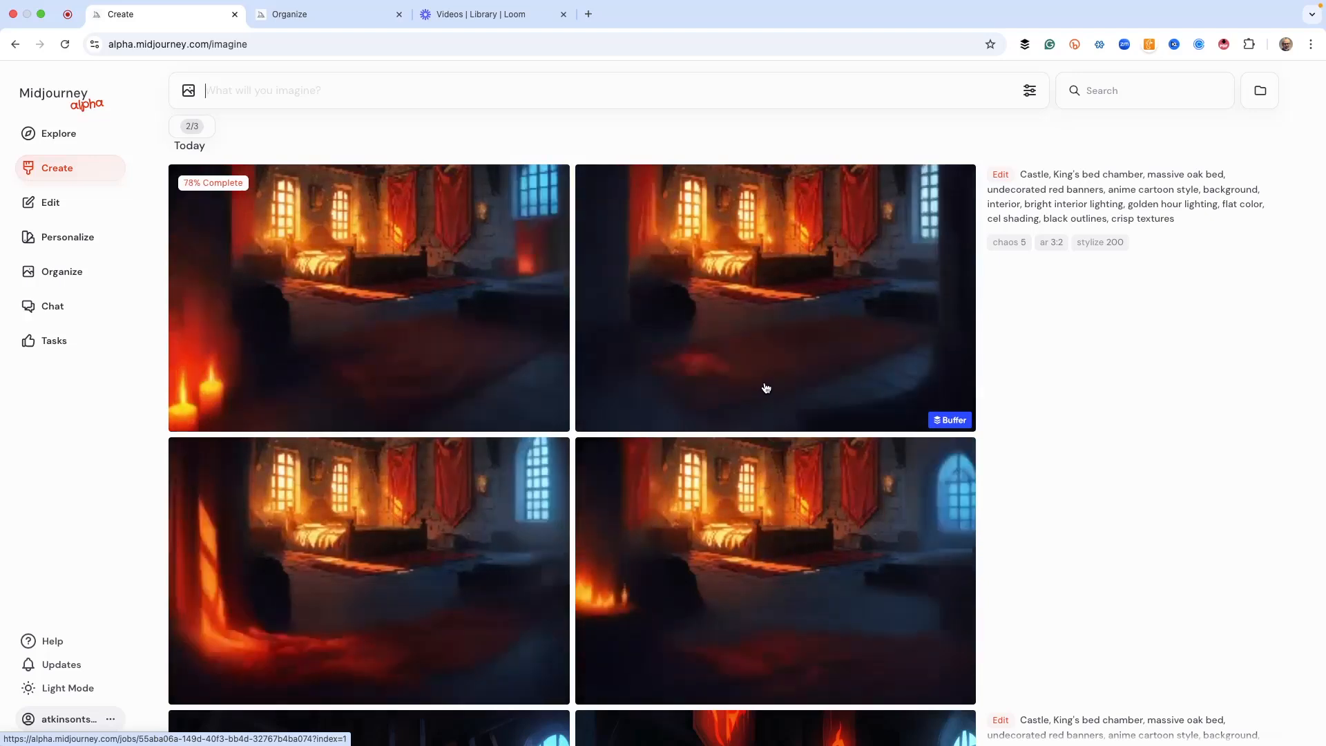
scroll(766, 387, "down", 8)
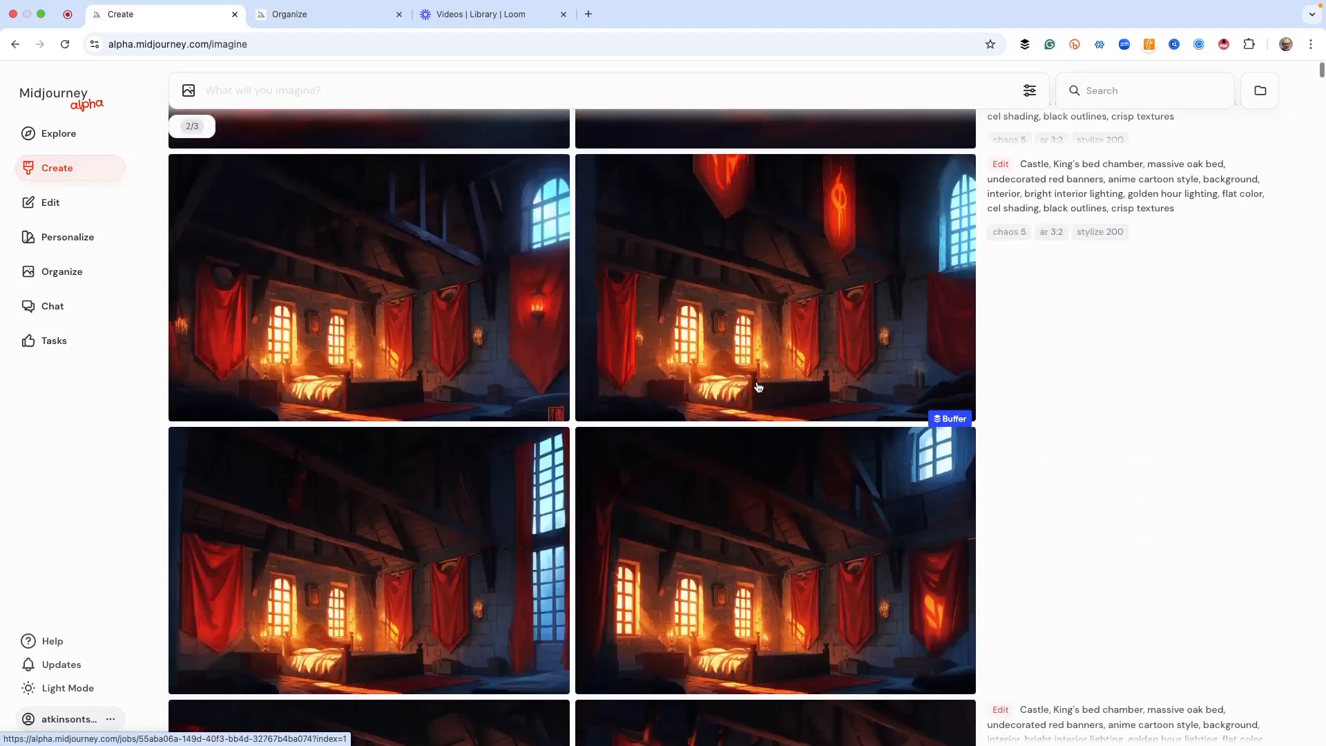
scroll(758, 387, "down", 5)
scroll(721, 392, "down", 7)
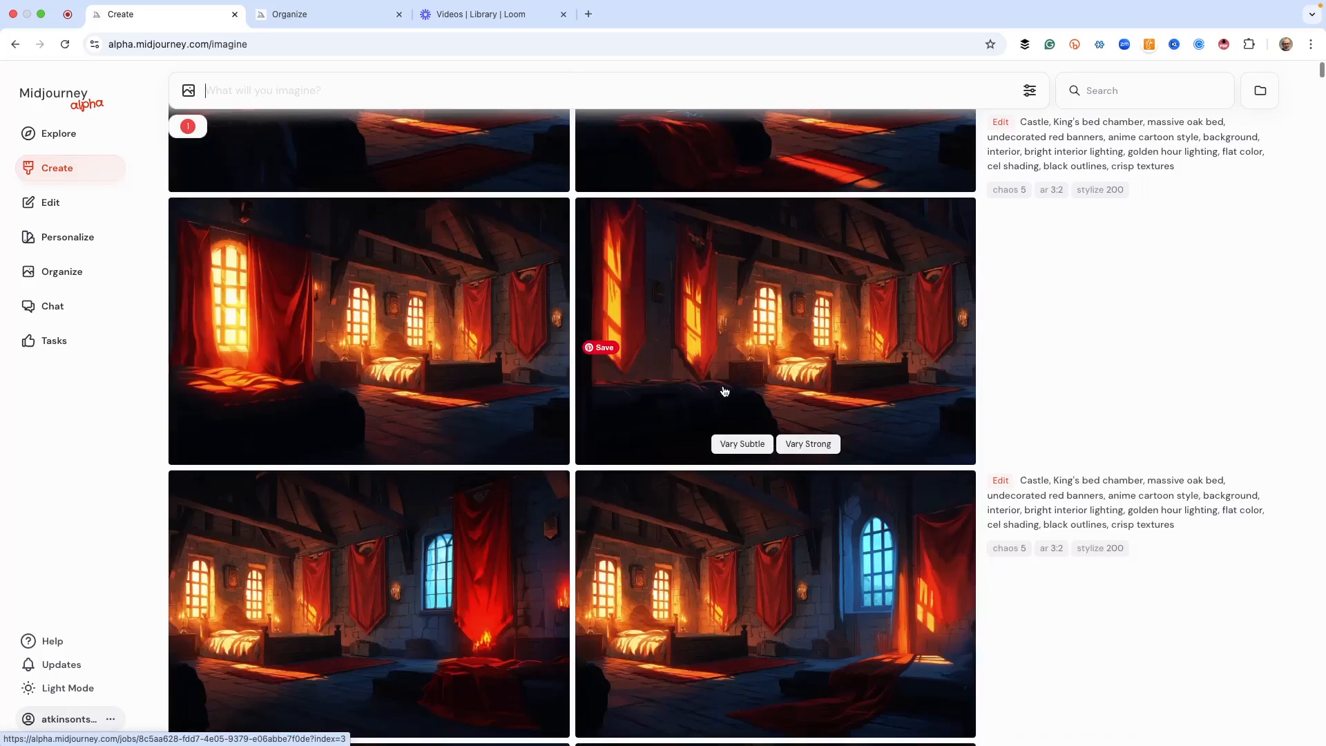
scroll(724, 391, "down", 15)
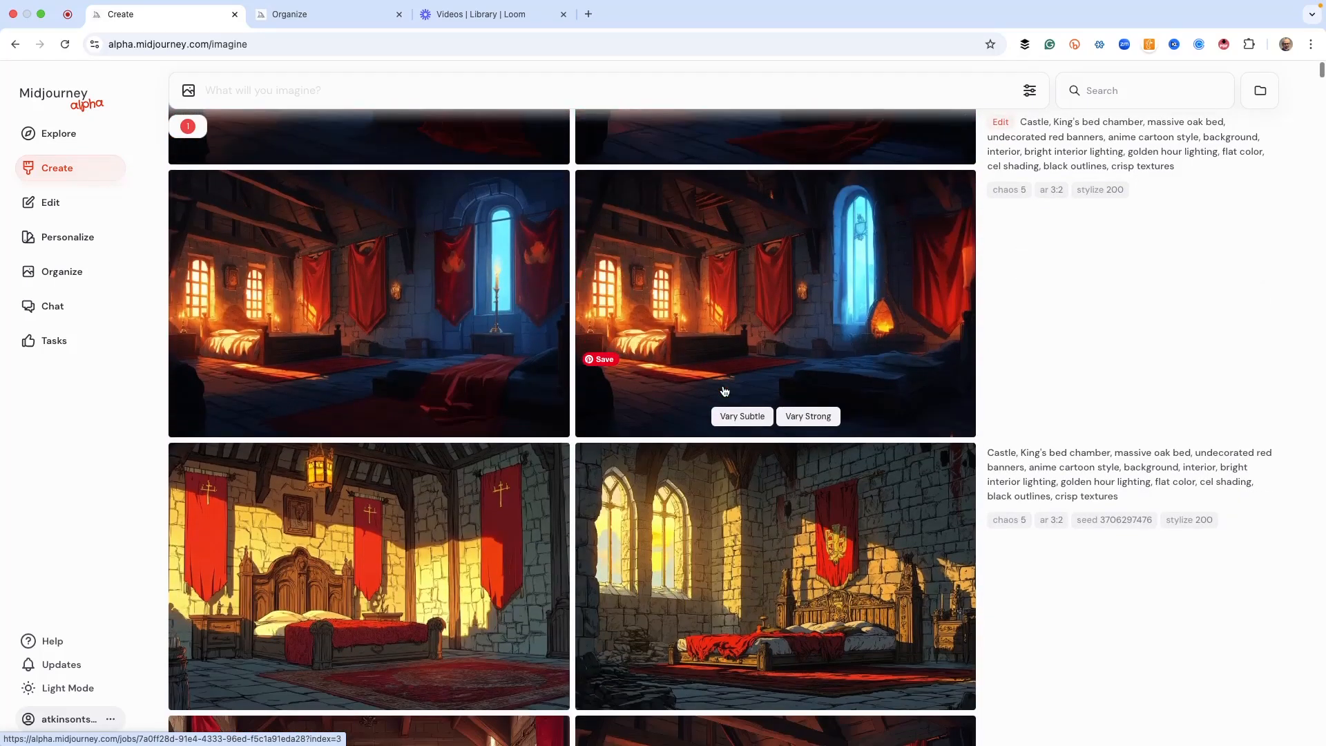
left_click(748, 351)
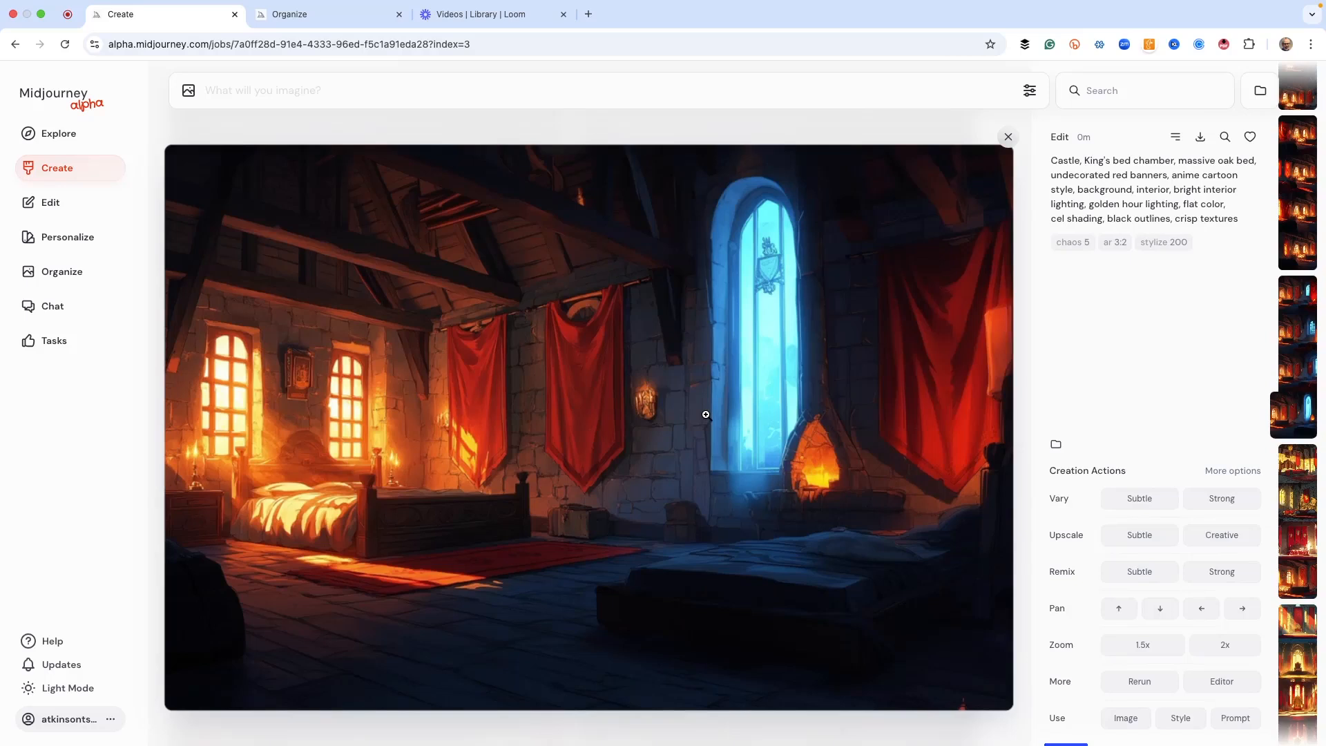
key("Left")
key("Left")
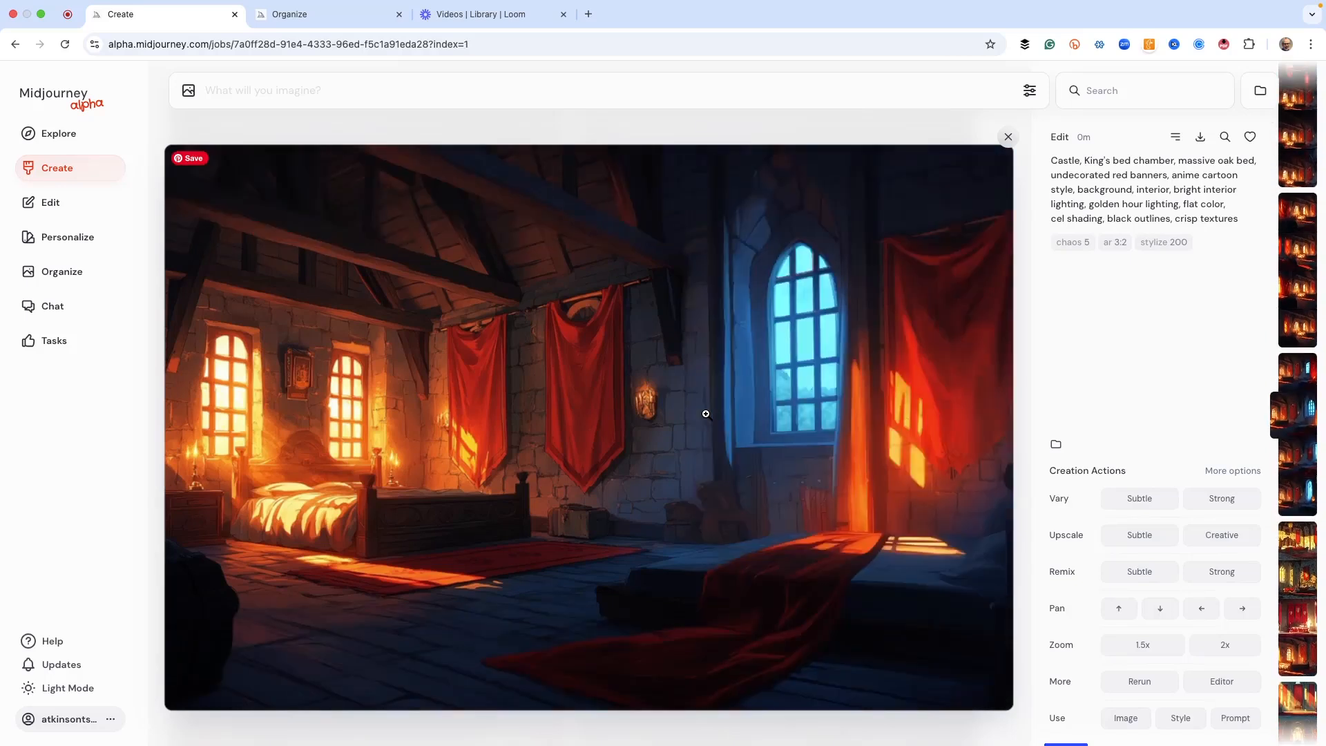
key("Left")
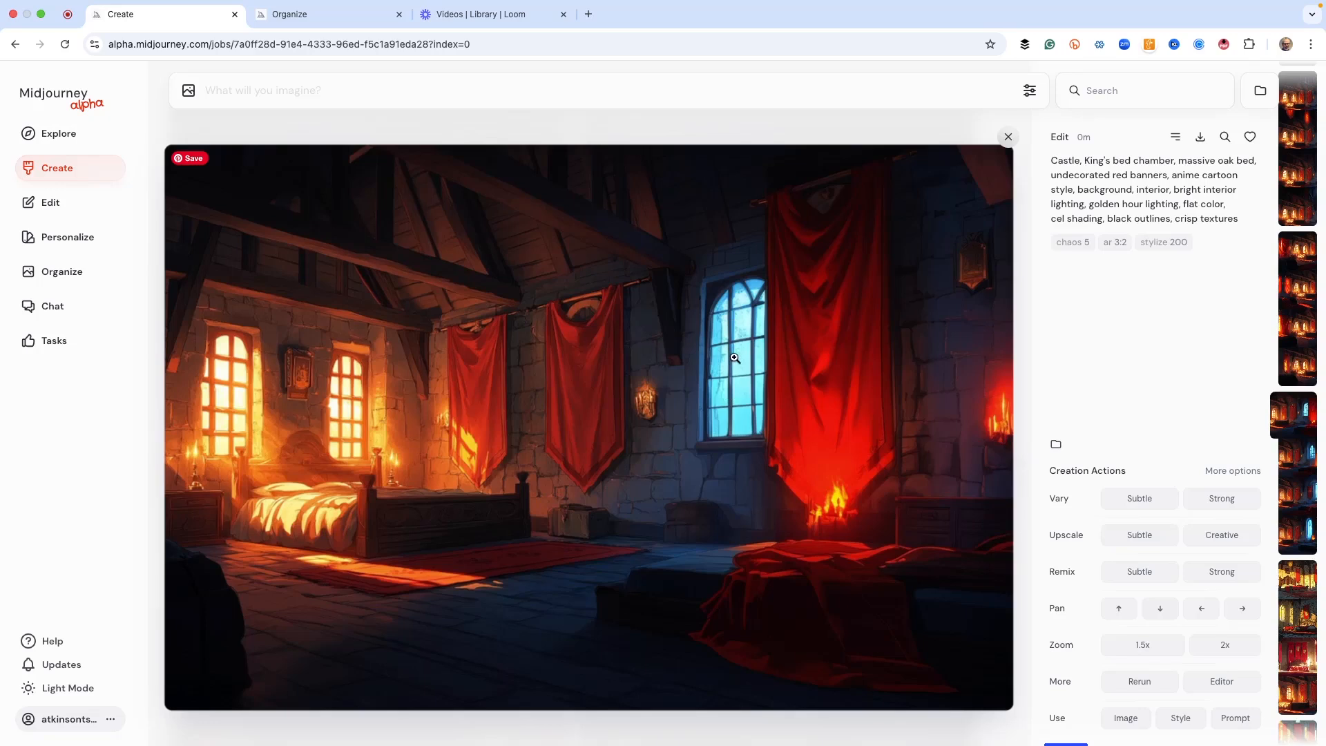
Step: Examine the bed chamber versions expanded toward the left and those expanded upward into the roof
key("Left")
key("Left")
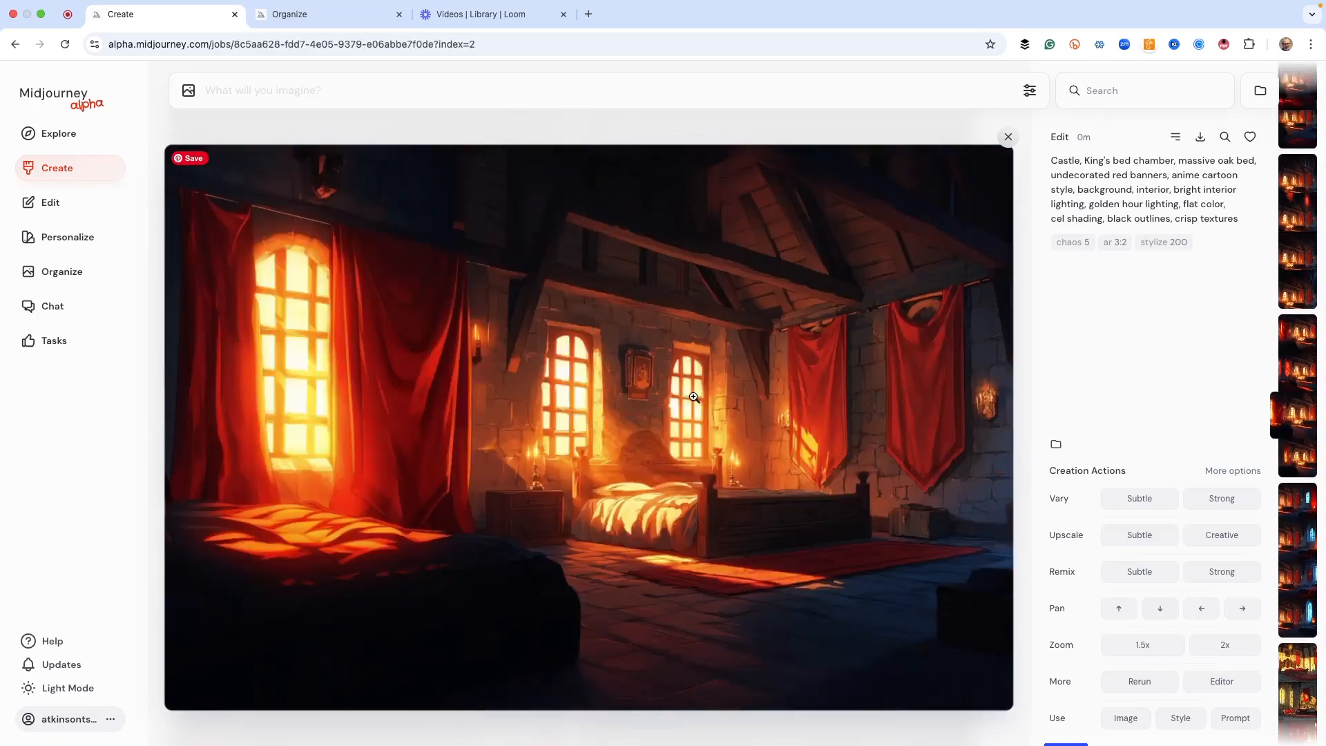
key("Left")
key("Left")
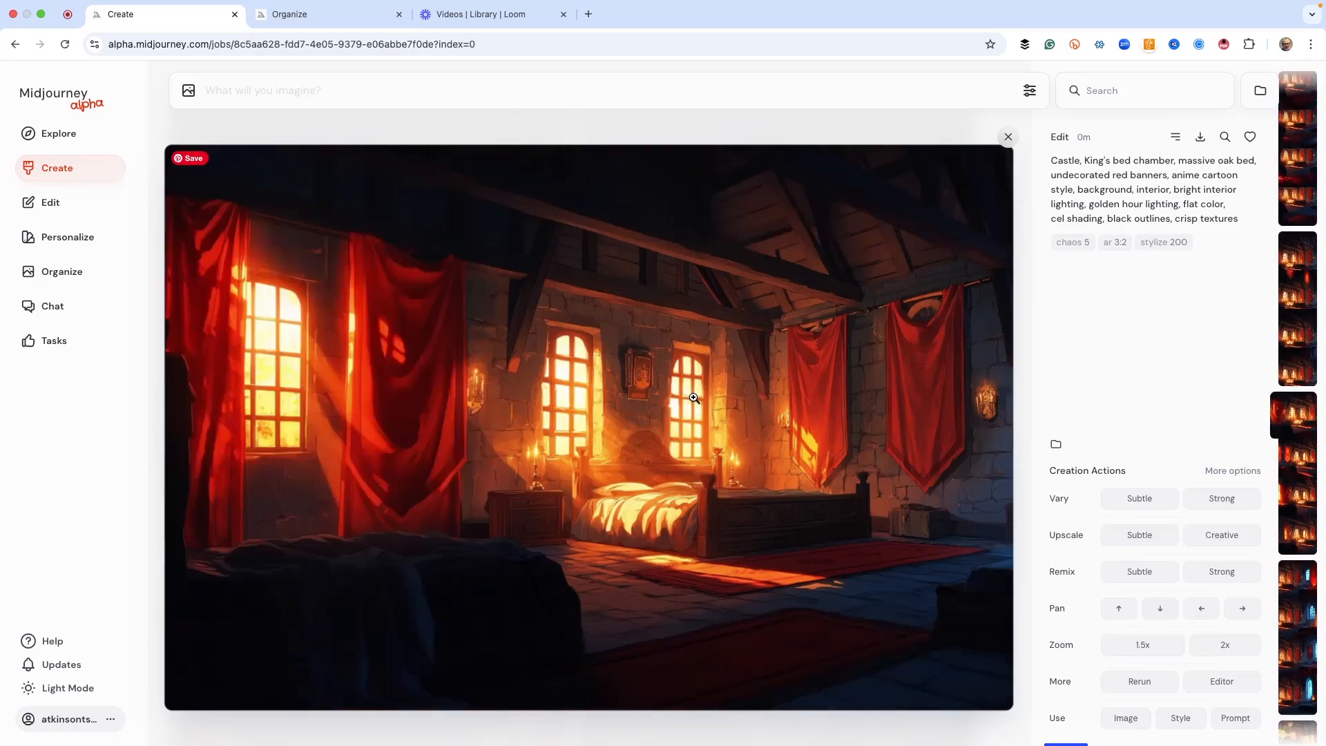
key("Left")
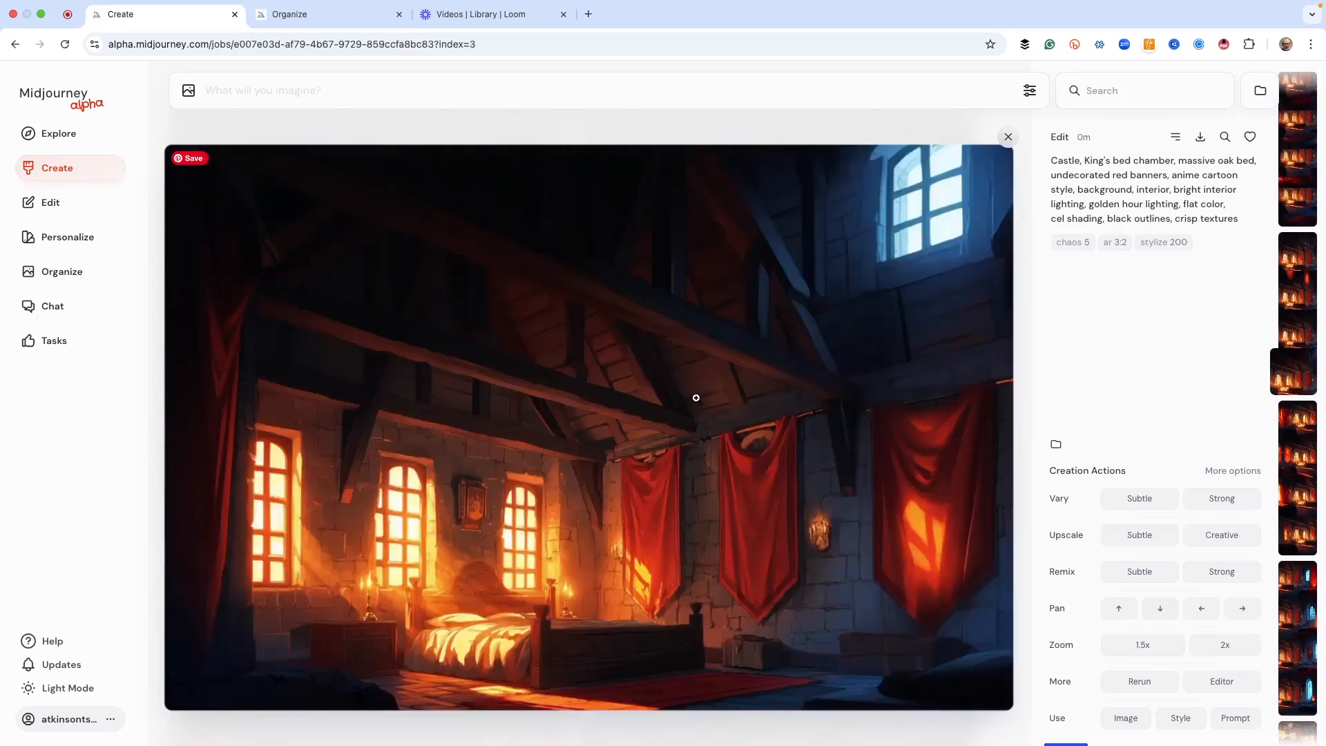
key("Right")
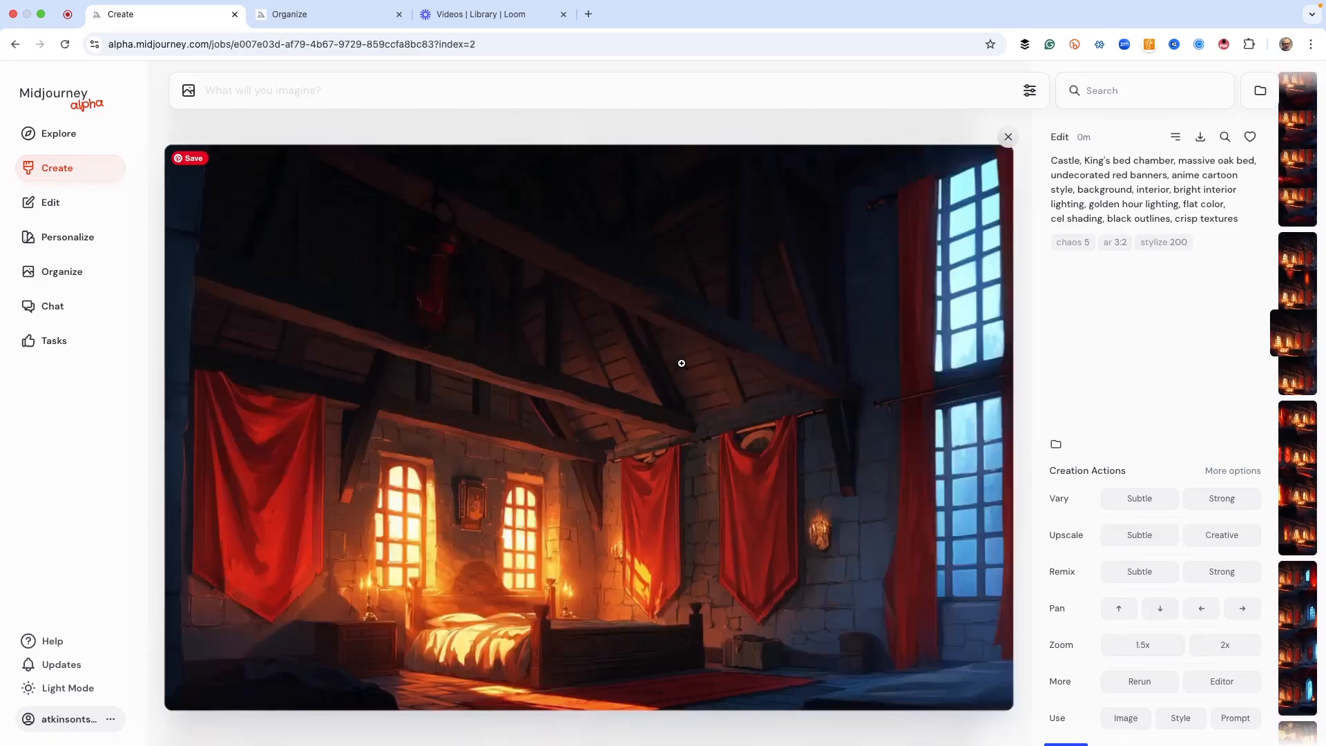
key("Left")
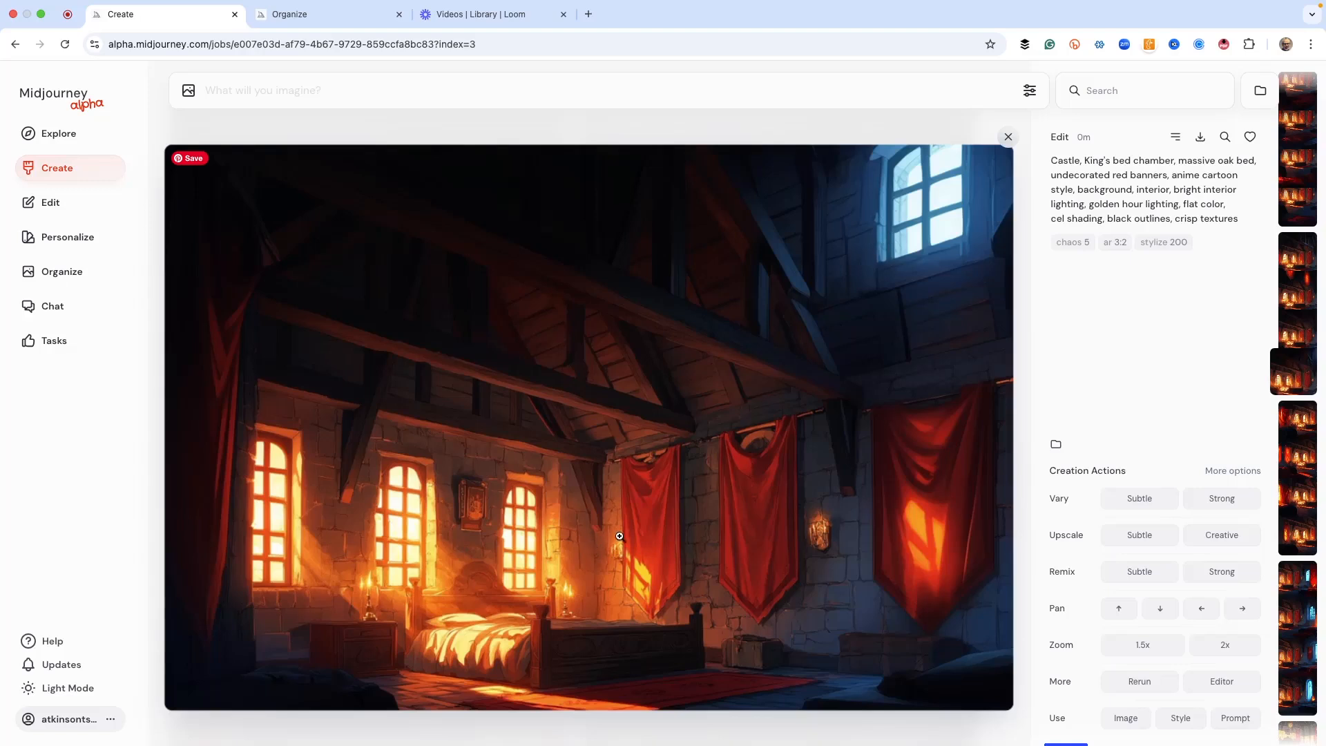
Step: Examine the bed chamber versions expanded downward across the floor and foreground
key("Left")
key("Left")
key("Left")
key("Left")
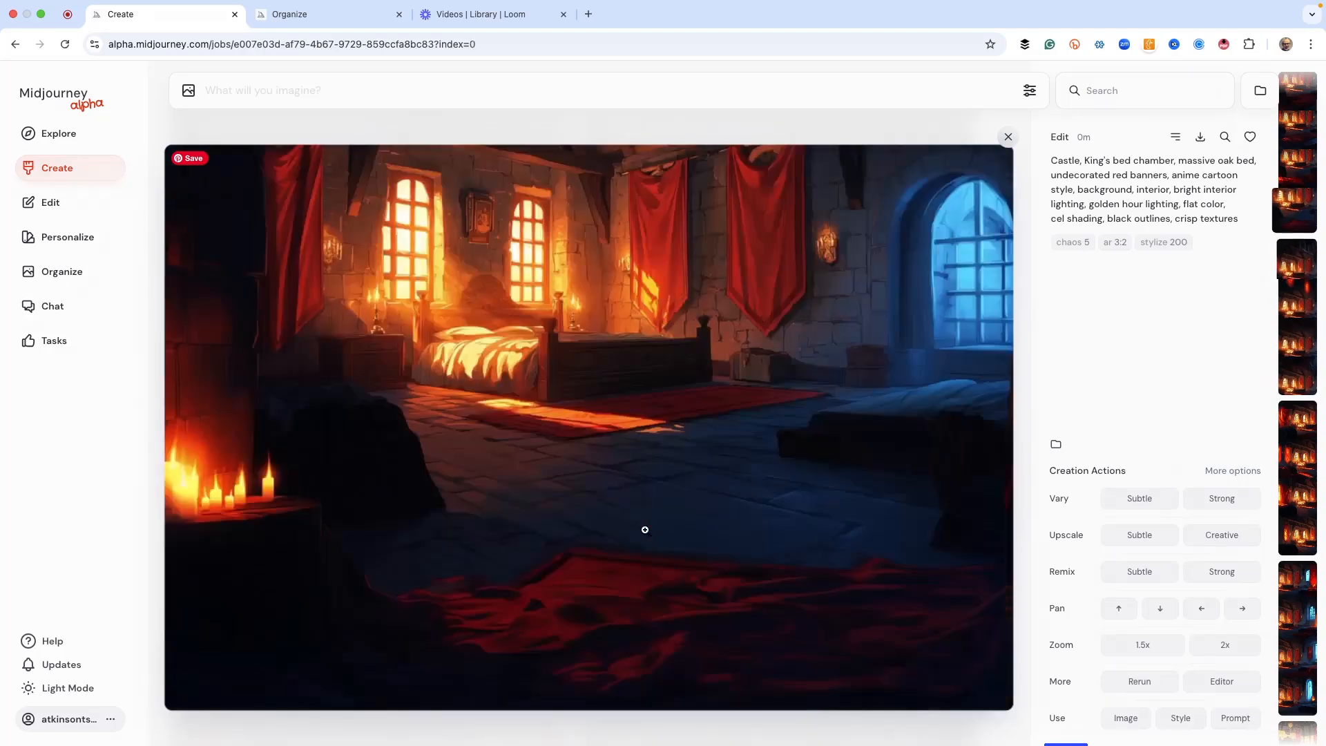
key("Left")
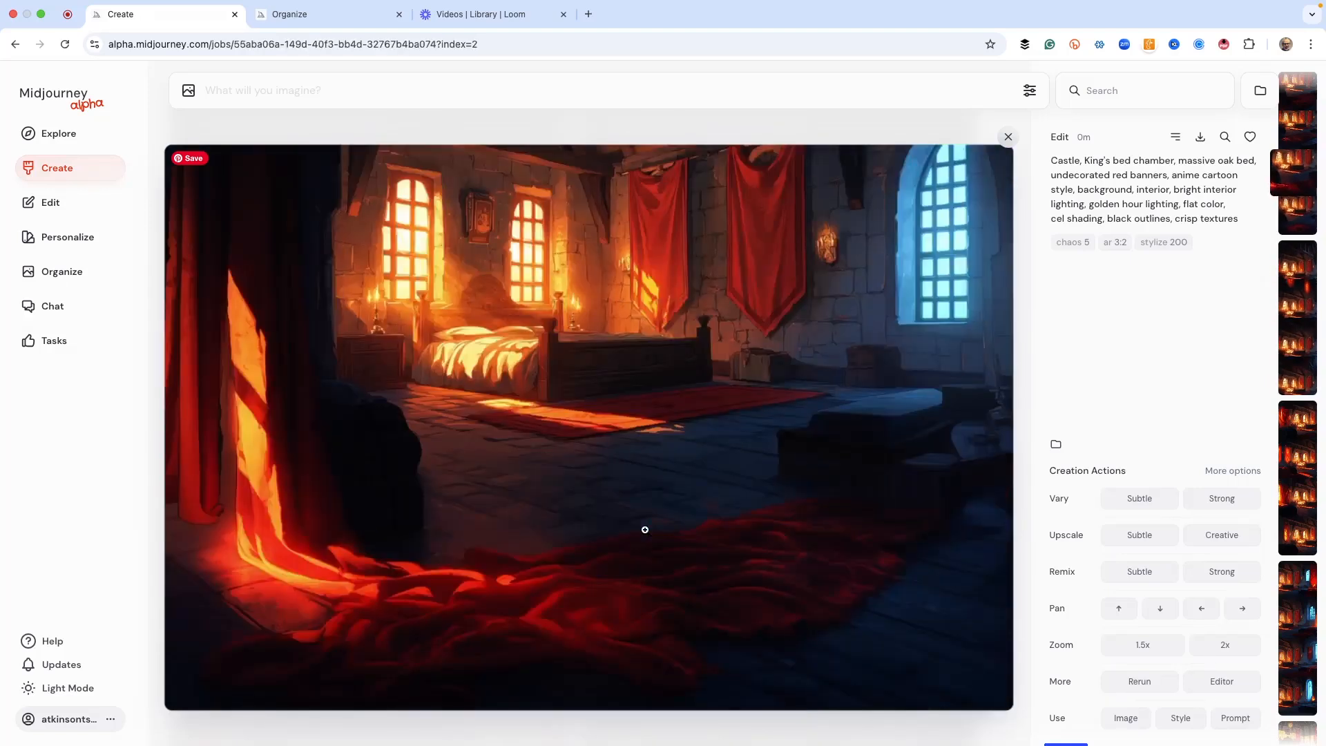
key("Left")
key("Left")
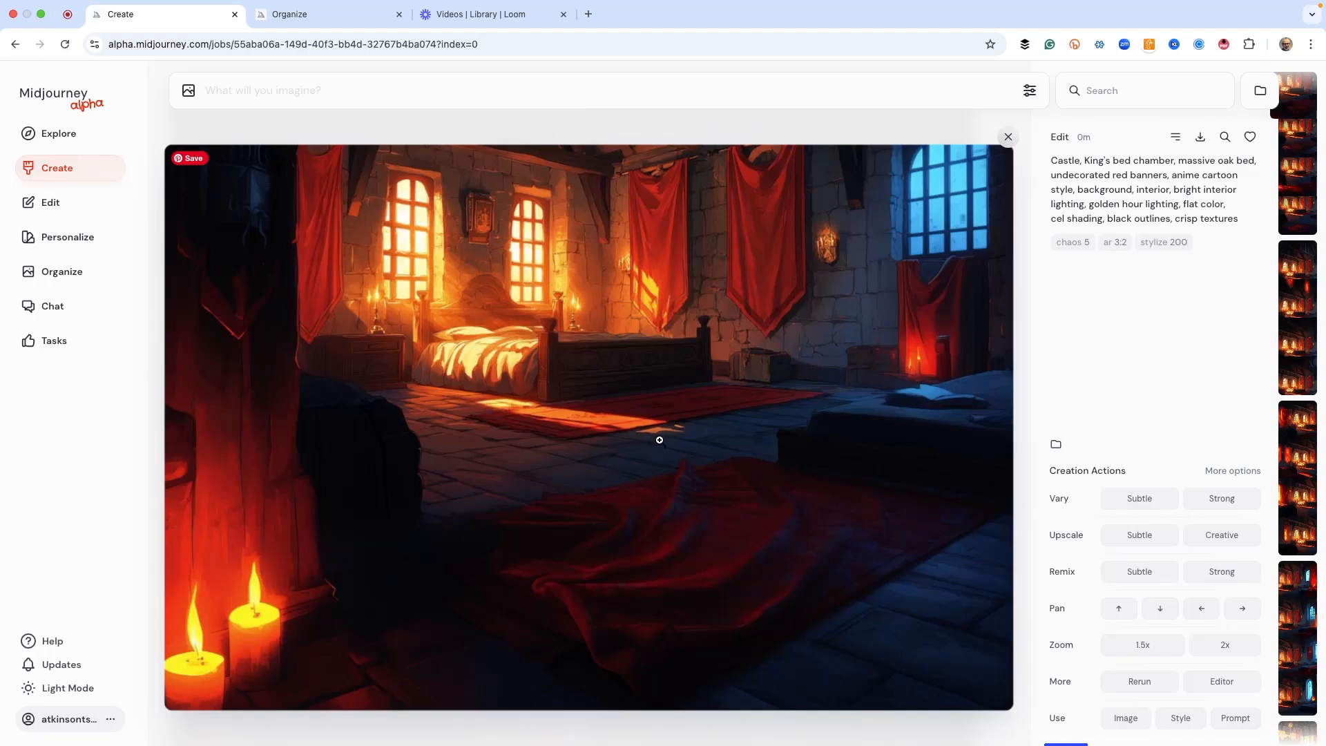
key("Right")
key("Right")
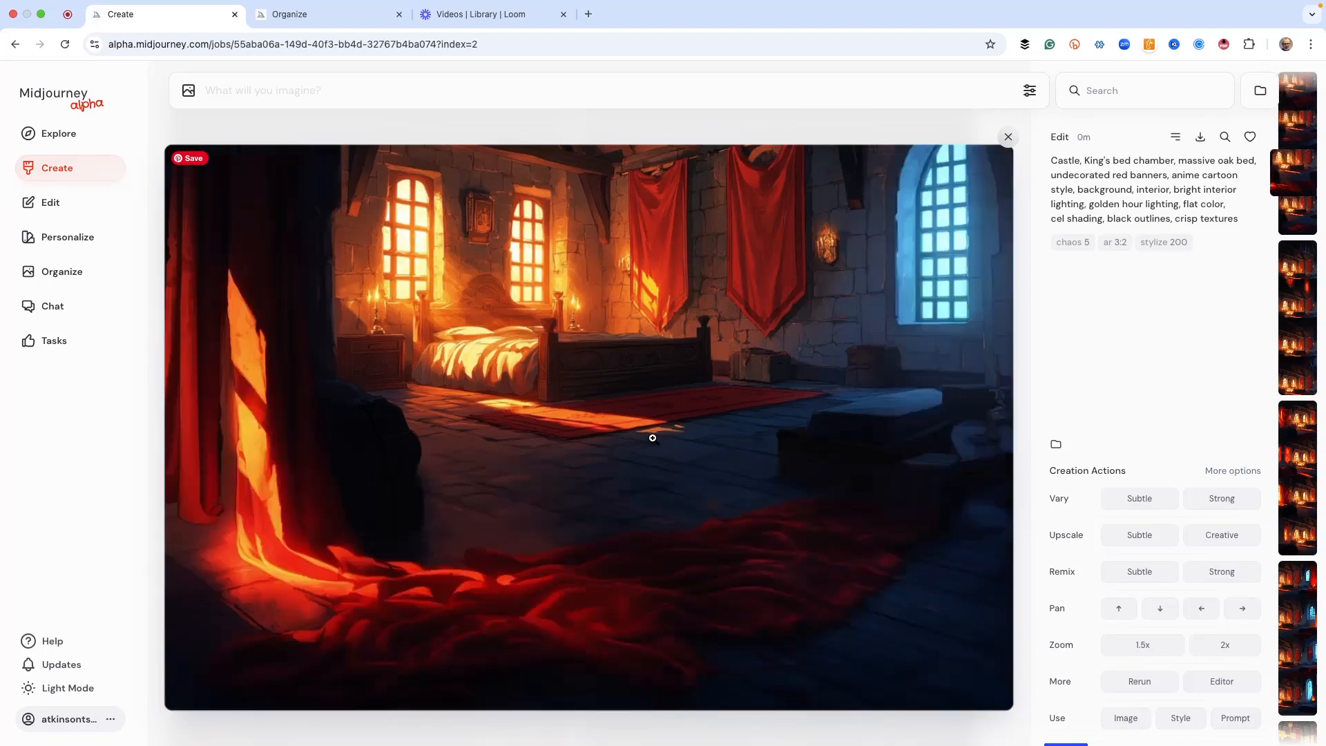
Step: Review the bed chamber versions expanded upward into the roof again, followed by those expanded toward the left
key("Right")
key("Right")
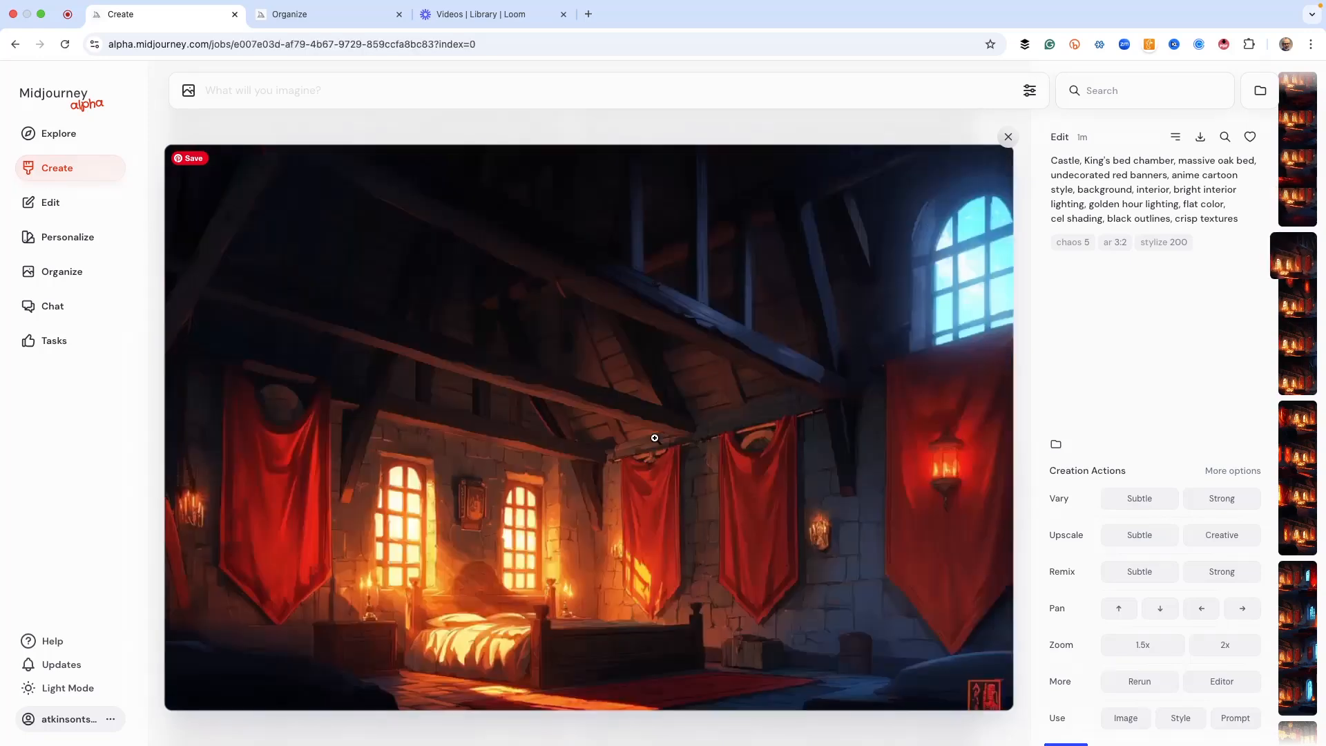
key("Right")
key("Right")
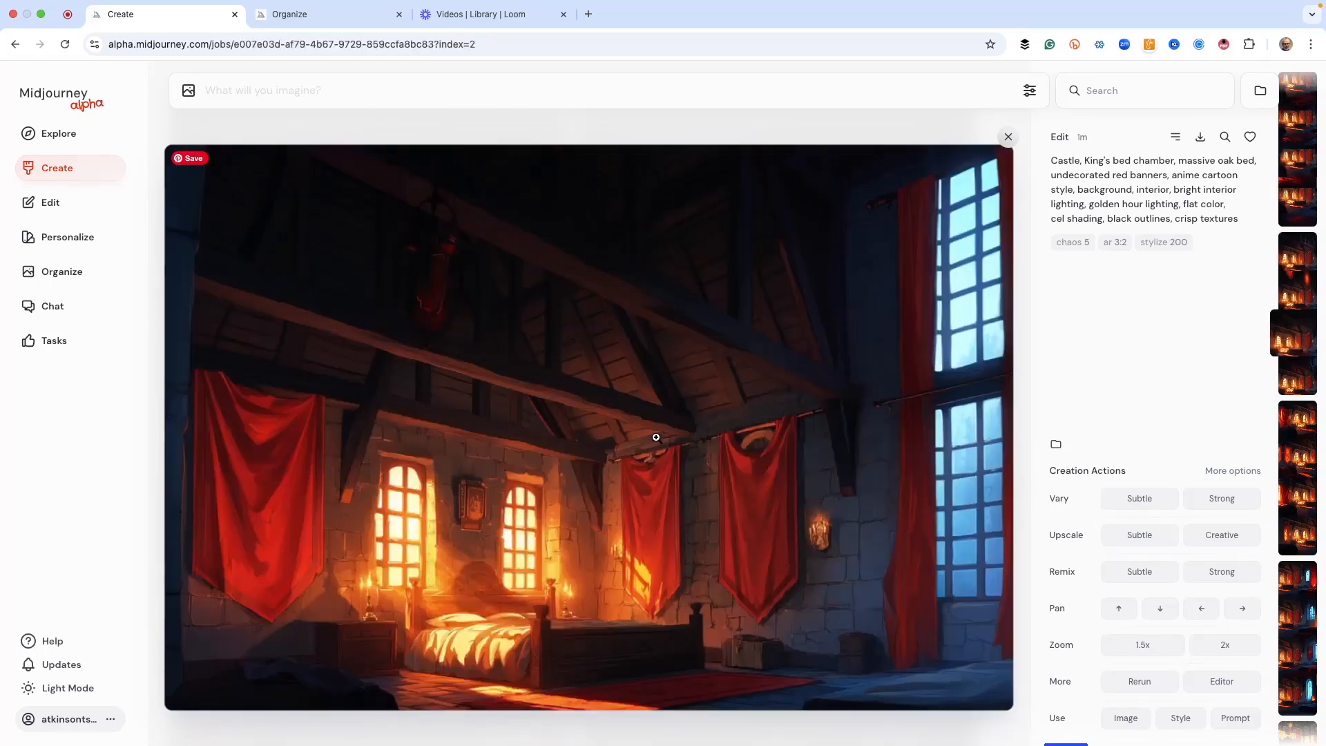
key("Right")
key("Right")
key("Right")
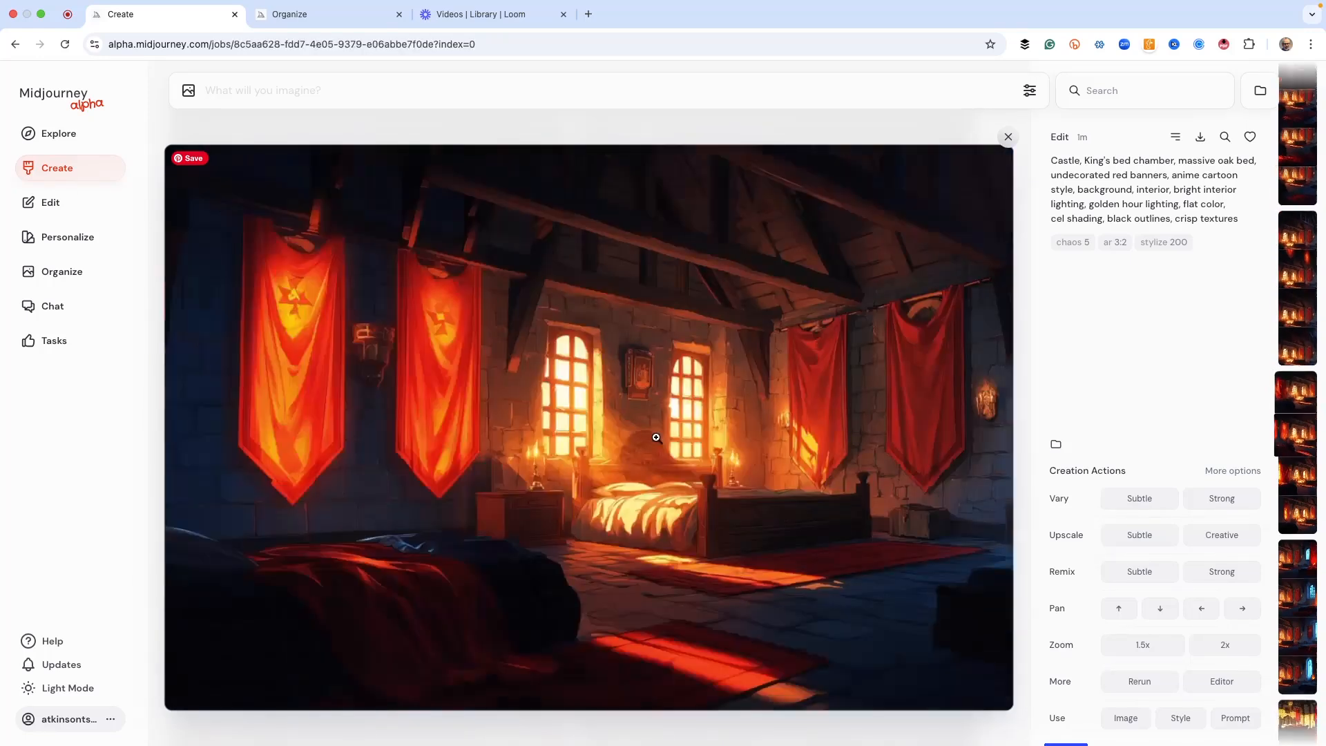
key("Right")
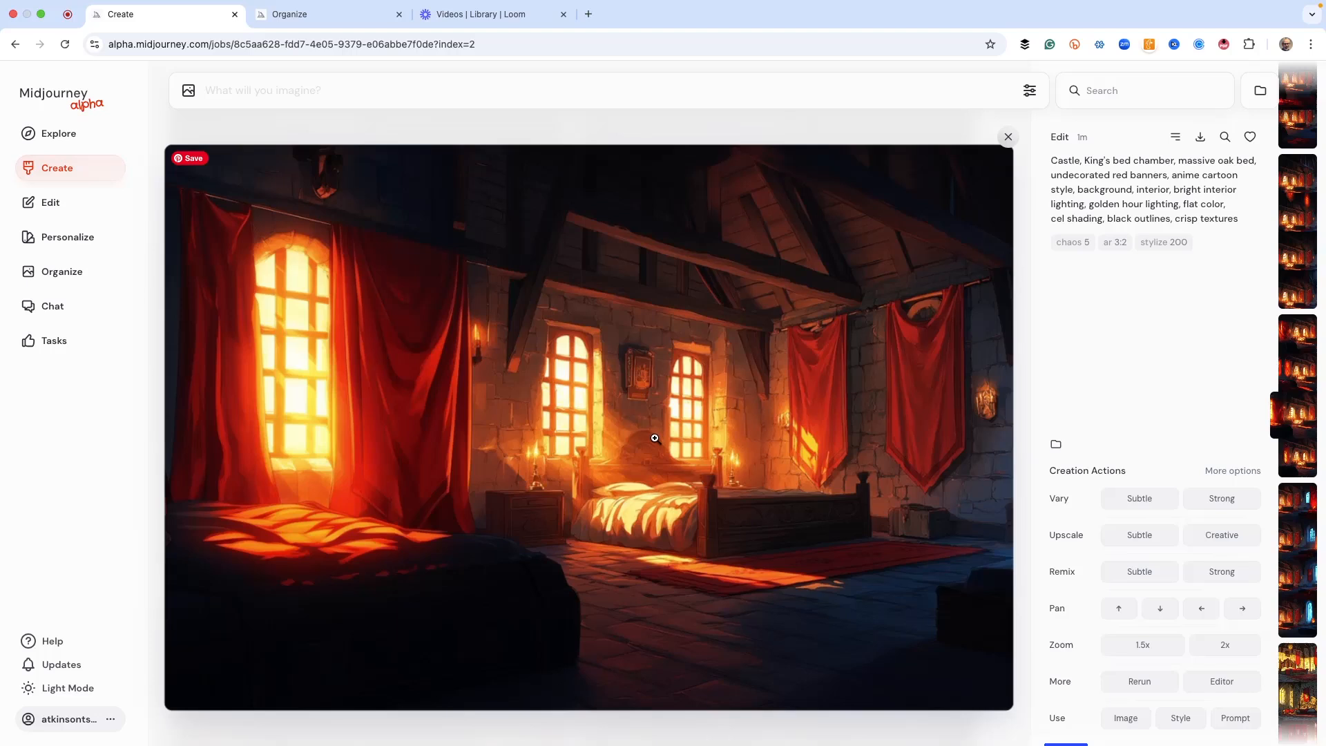
key("Right")
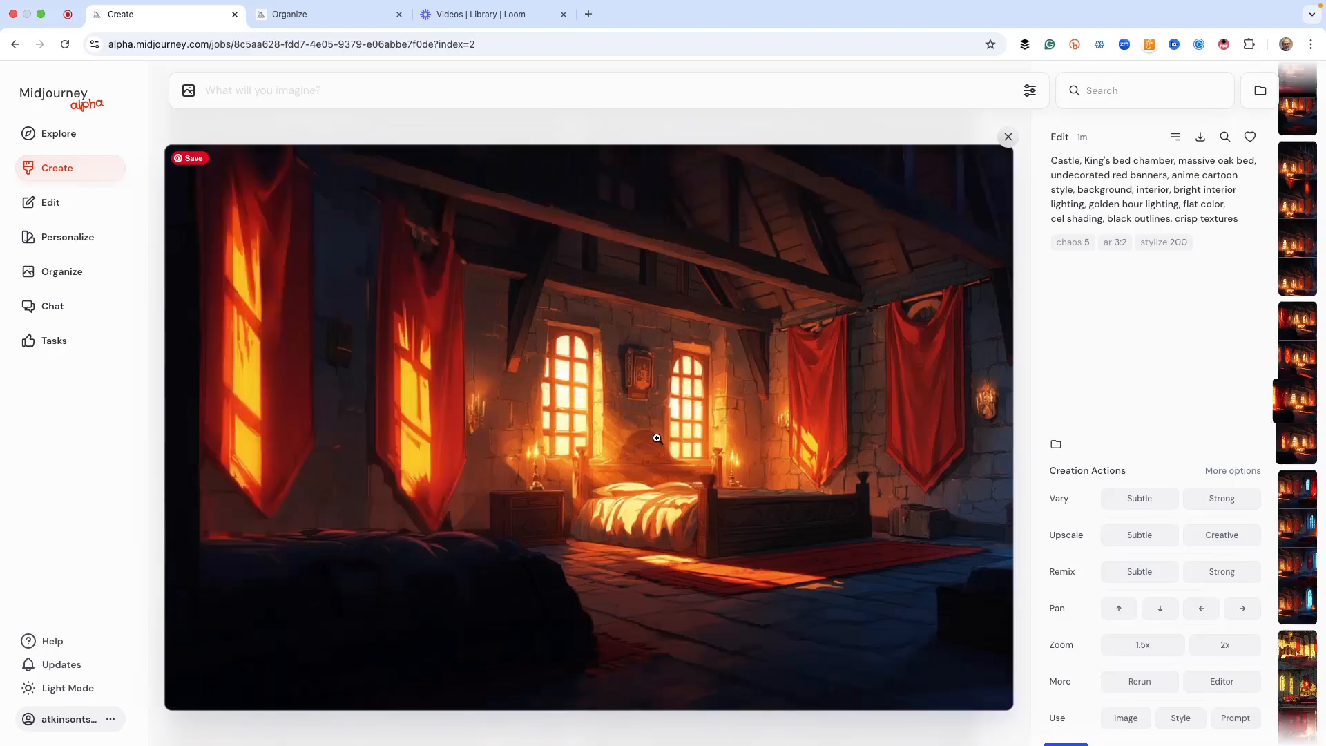